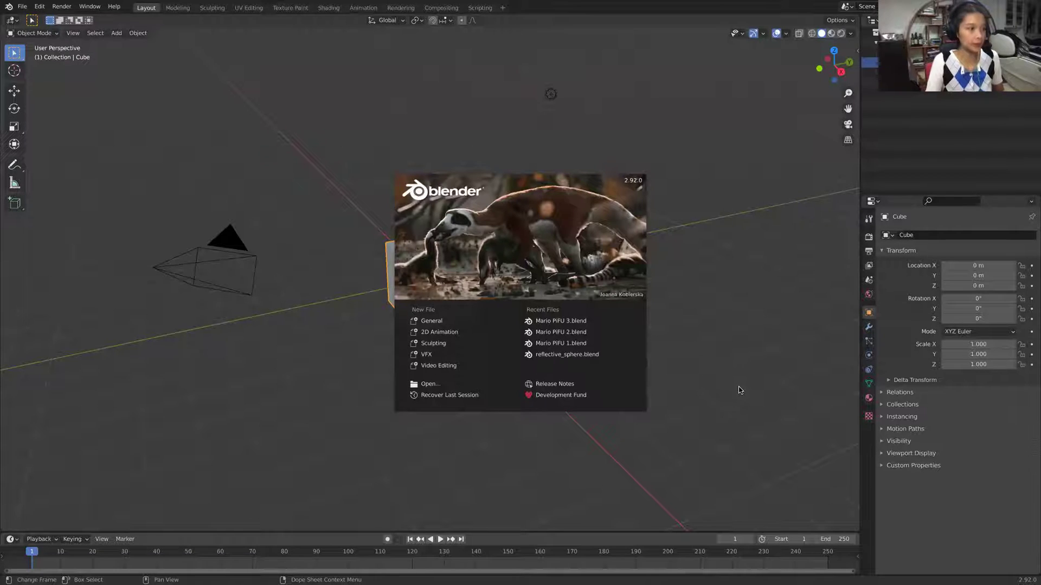
# Dismiss the splash, delete the default cube and import the character model from a Wavefront .obj file
pyautogui.click(599, 354)
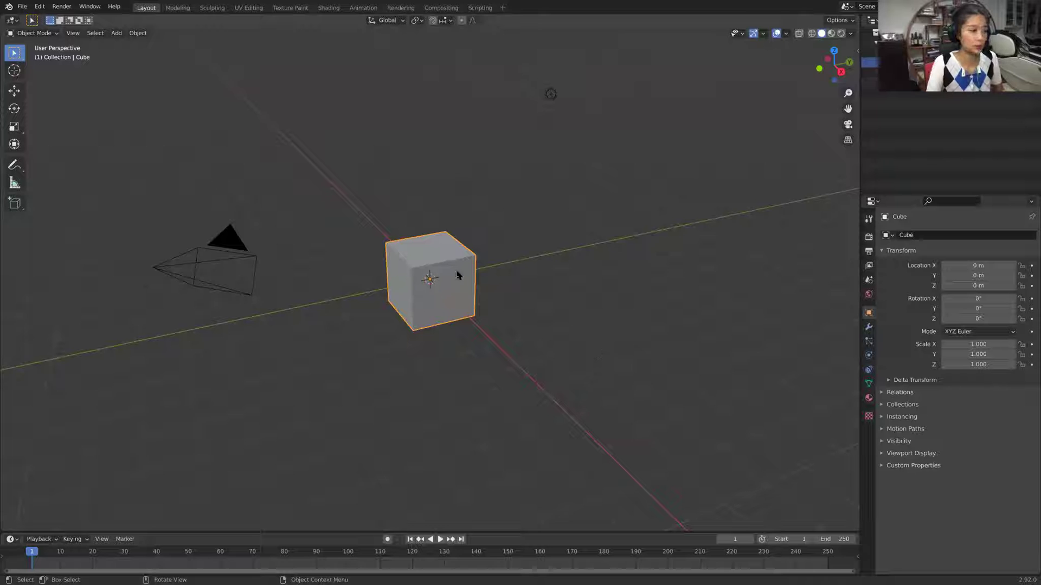
pyautogui.press('Delete')
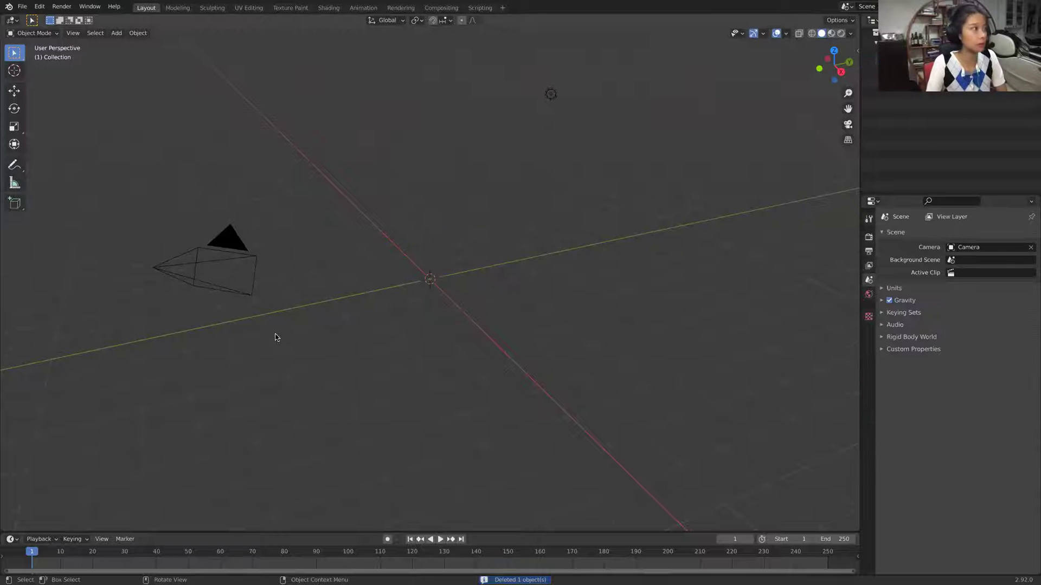
pyautogui.click(16, 8)
pyautogui.moveTo(74, 145)
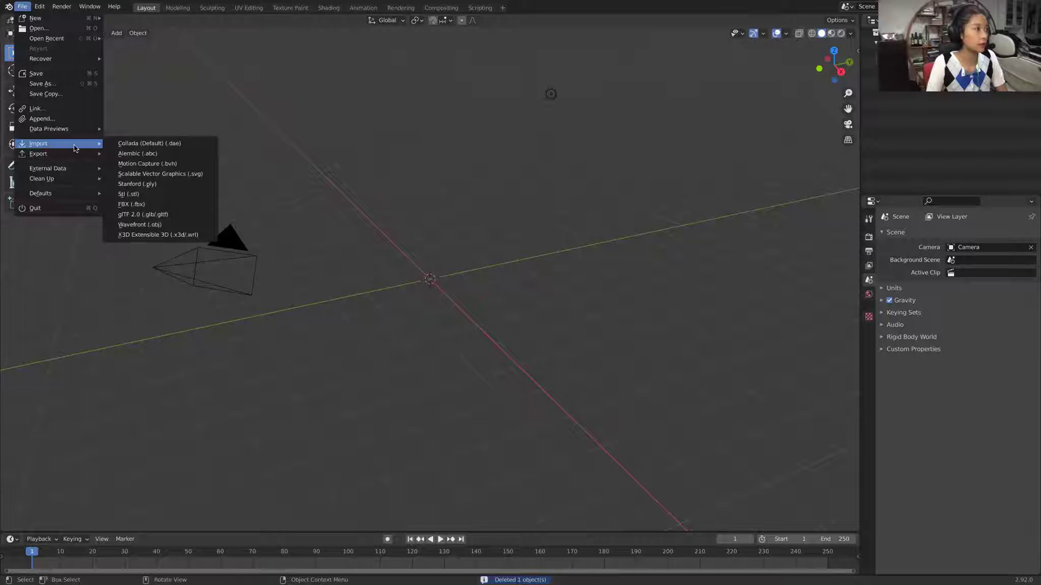
pyautogui.click(163, 224)
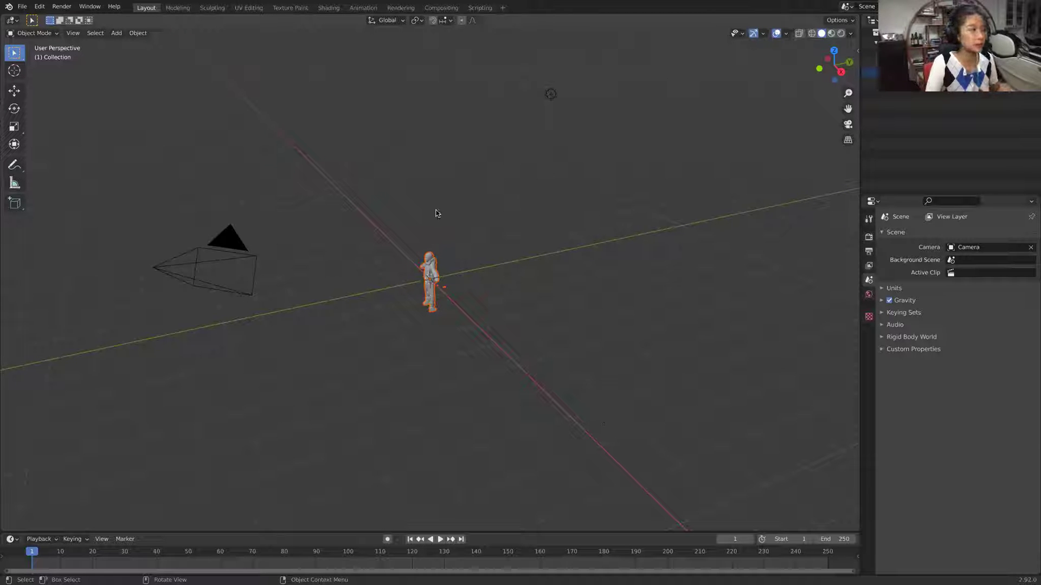
# In Right Orthographic view, move the character up along Z until its feet sit on the floor grid
pyautogui.scroll(8, 436, 217)
pyautogui.moveTo(608, 293); pyautogui.dragTo(555, 268, button='middle')
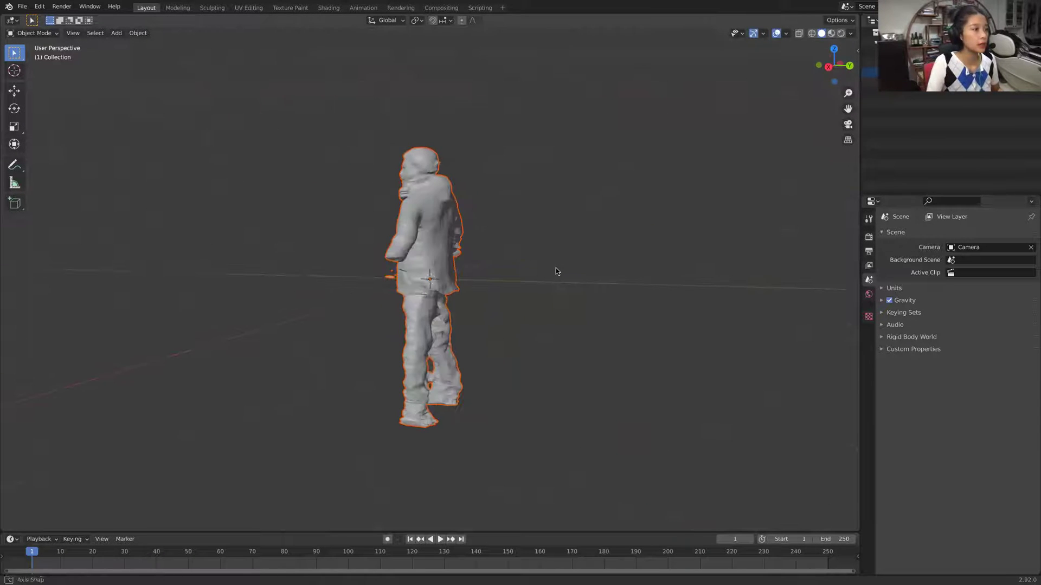
pyautogui.click(828, 67)
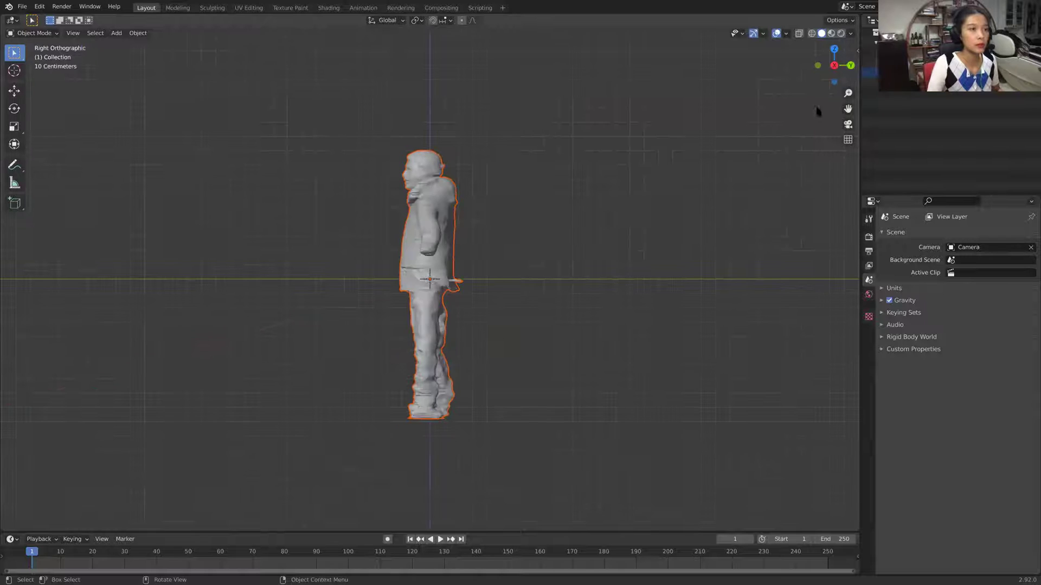
pyautogui.click(14, 91)
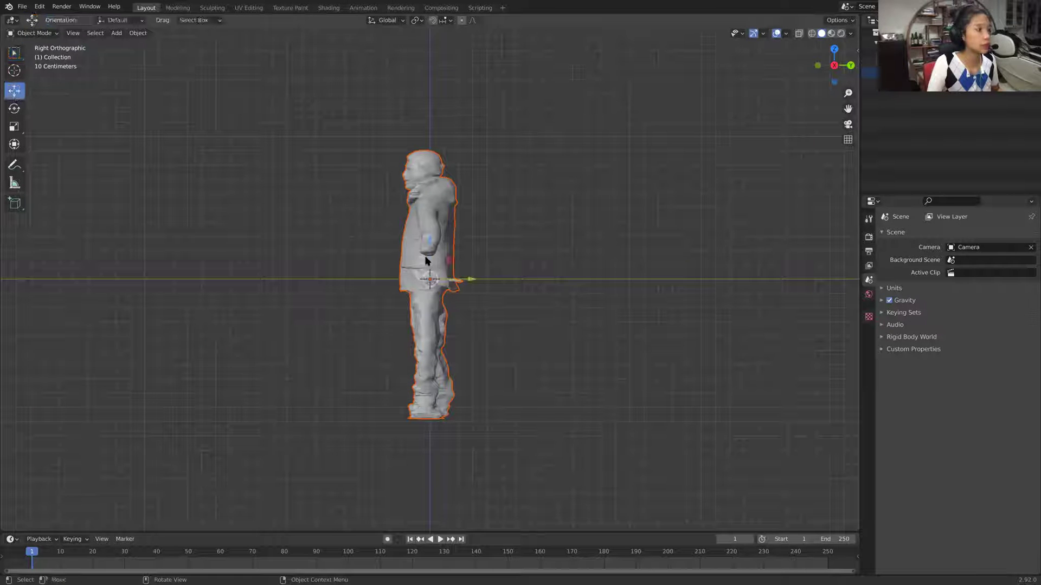
pyautogui.moveTo(429, 269); pyautogui.dragTo(431, 128)
pyautogui.keyDown('shift'); pyautogui.moveTo(546, 188); pyautogui.dragTo(687, 218, button='middle'); pyautogui.keyUp('shift')
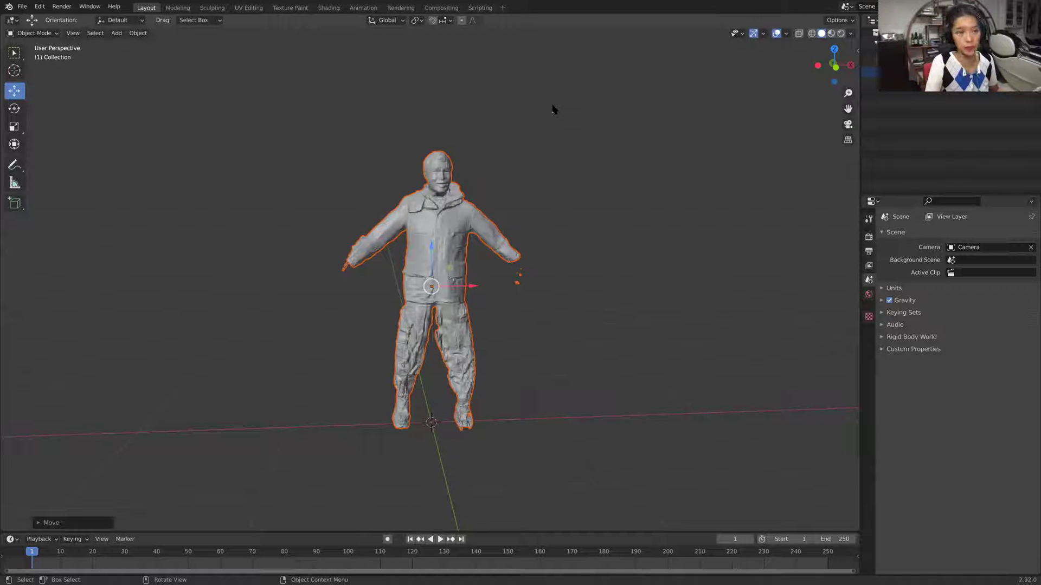
# Switch to the UV Editing workspace and frame the character in a near-front 3D view
pyautogui.click(248, 7)
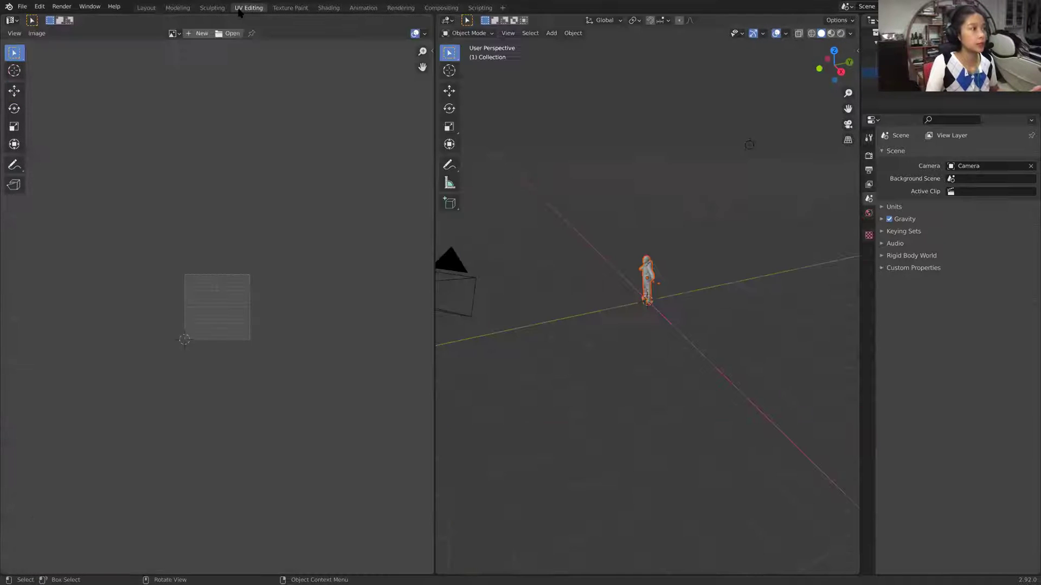
pyautogui.scroll(7, 231, 291)
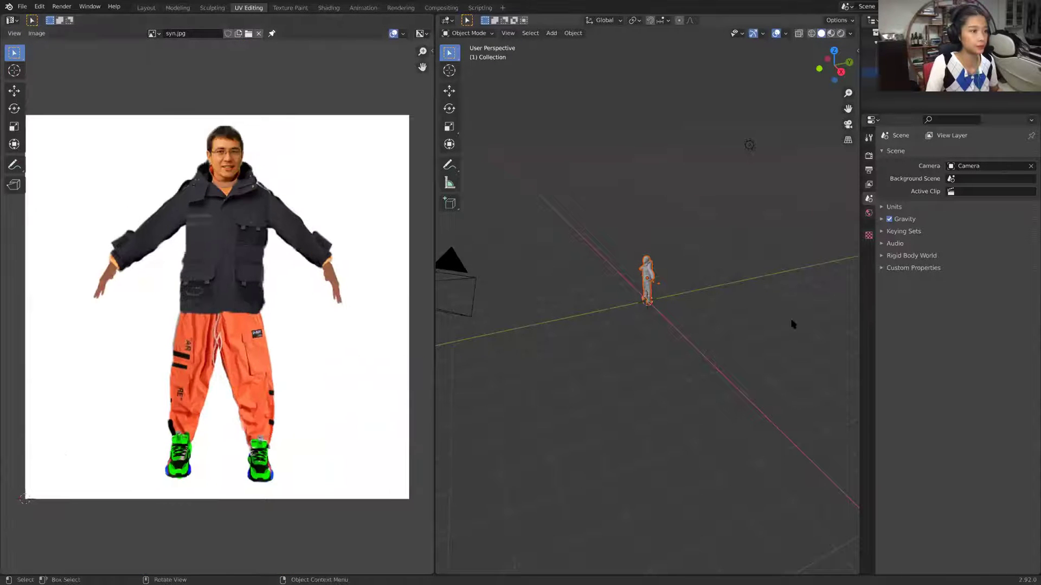
pyautogui.moveTo(628, 295); pyautogui.dragTo(720, 256, button='middle')
pyautogui.press('KP_Decimal')
pyautogui.scroll(4, 646, 363)
pyautogui.moveTo(646, 363); pyautogui.dragTo(712, 285, button='middle')
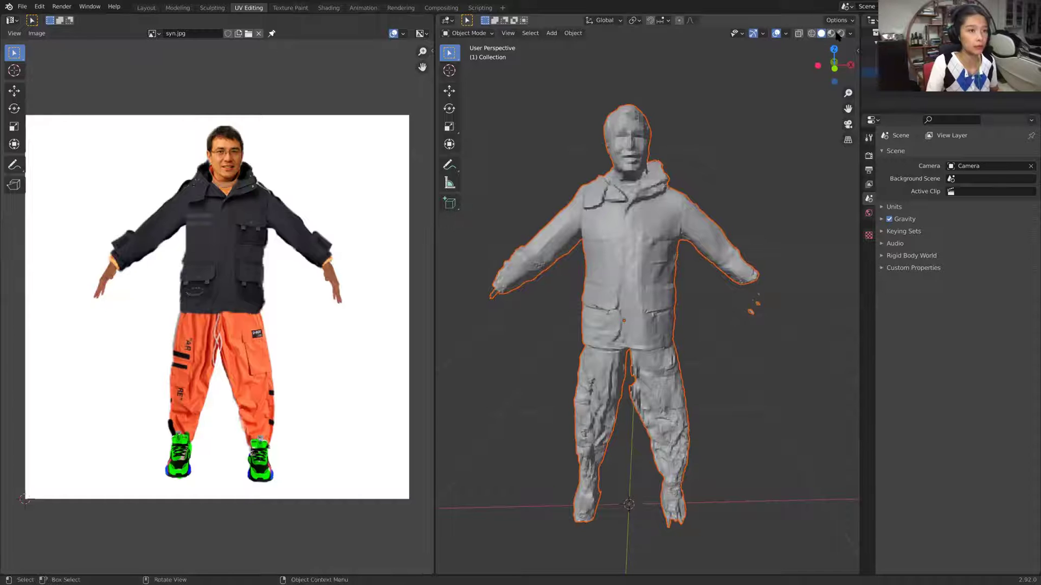
# In front orthographic view, put the character mesh in Edit Mode and Project from View its UVs
pyautogui.click(834, 67)
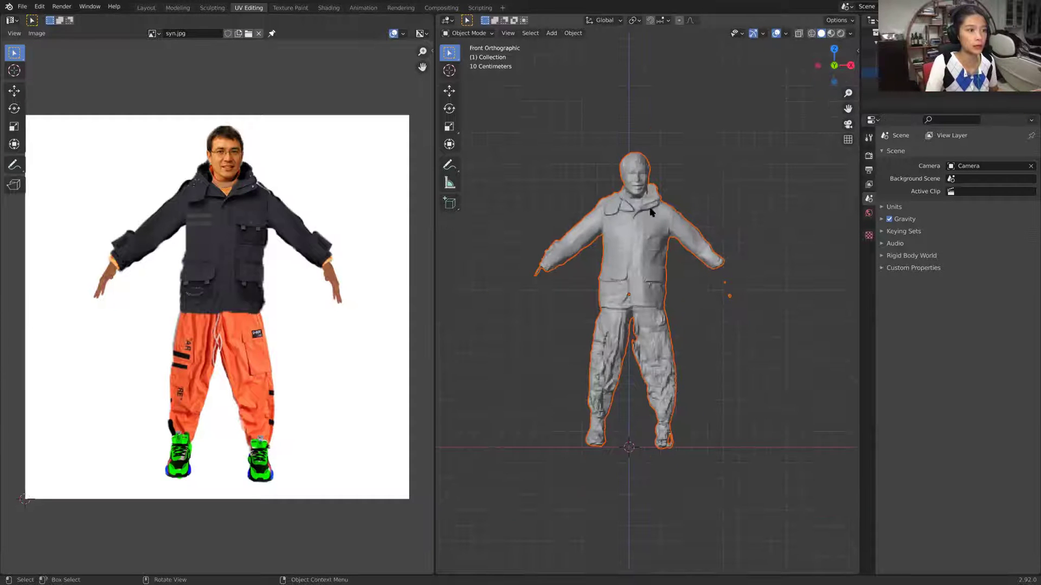
pyautogui.scroll(3, 828, 62)
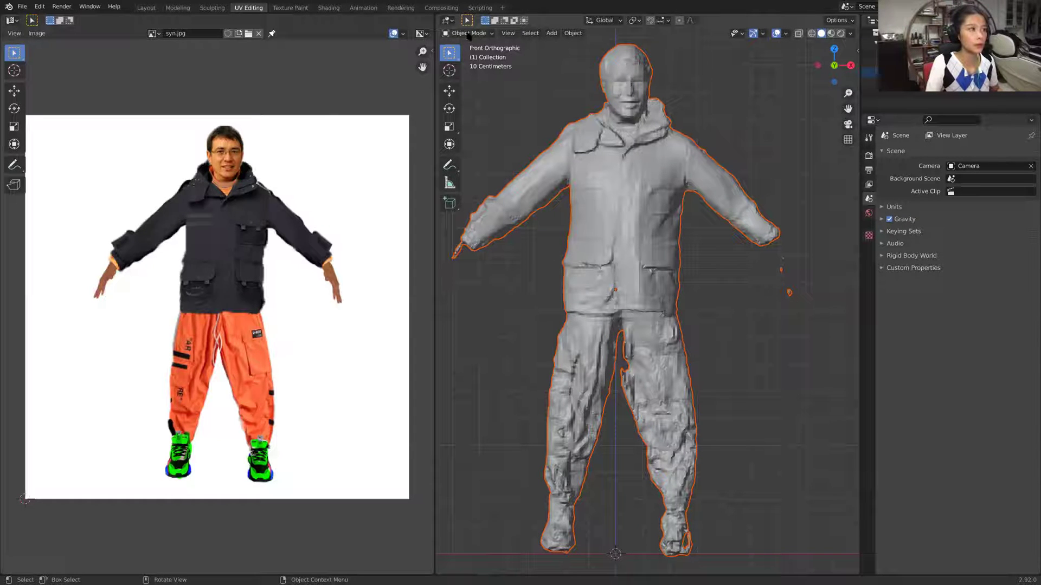
pyautogui.click(470, 34)
pyautogui.click(477, 34)
pyautogui.click(493, 34)
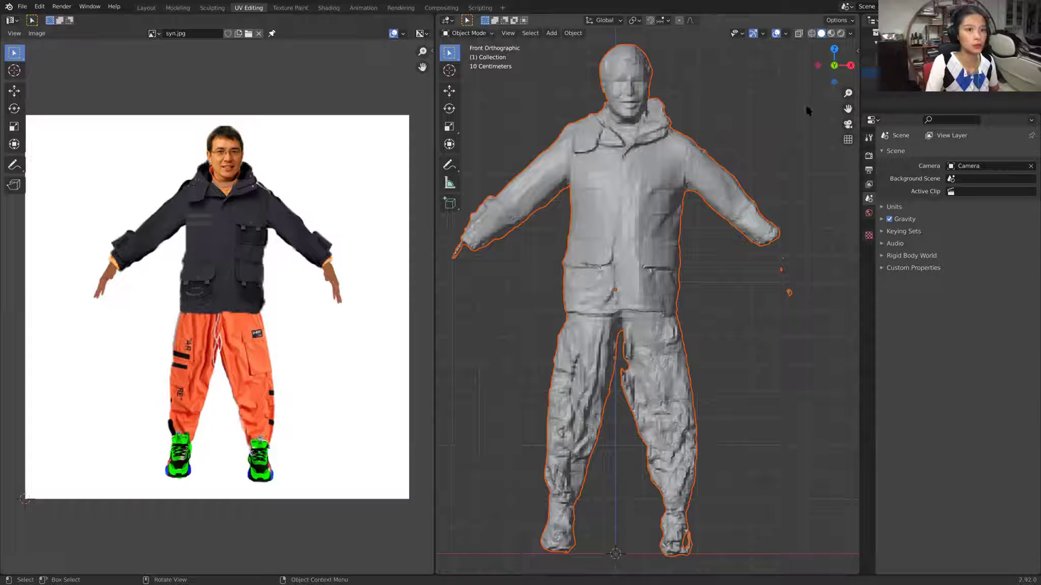
pyautogui.click(606, 161)
pyautogui.click(465, 34)
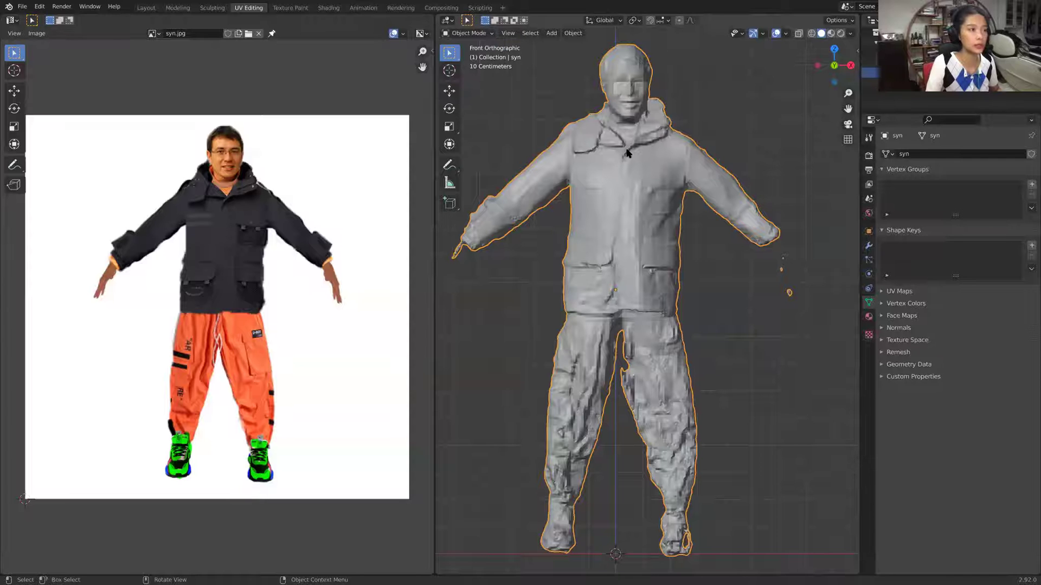
pyautogui.click(482, 33)
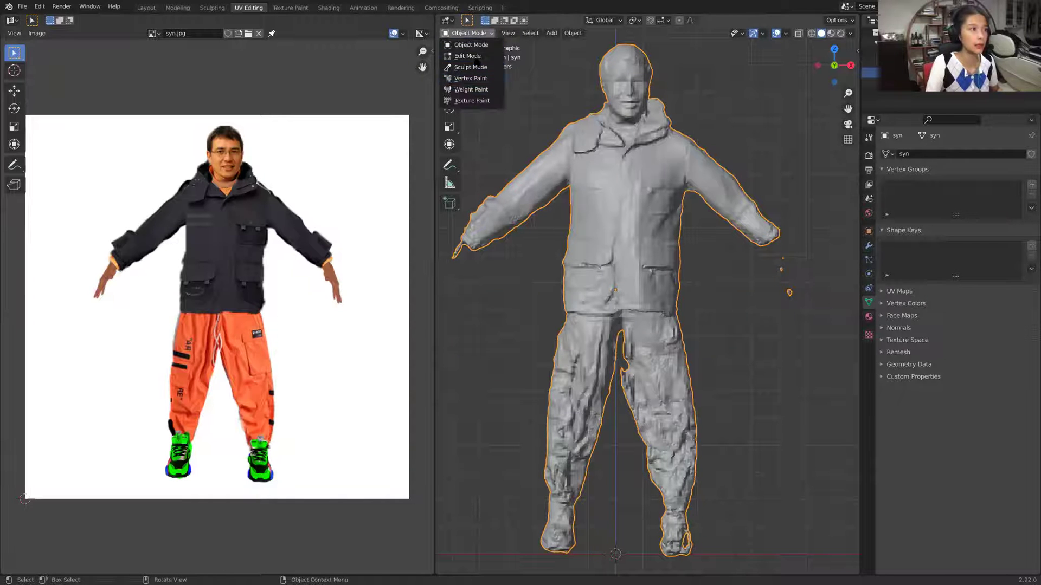
pyautogui.click(475, 56)
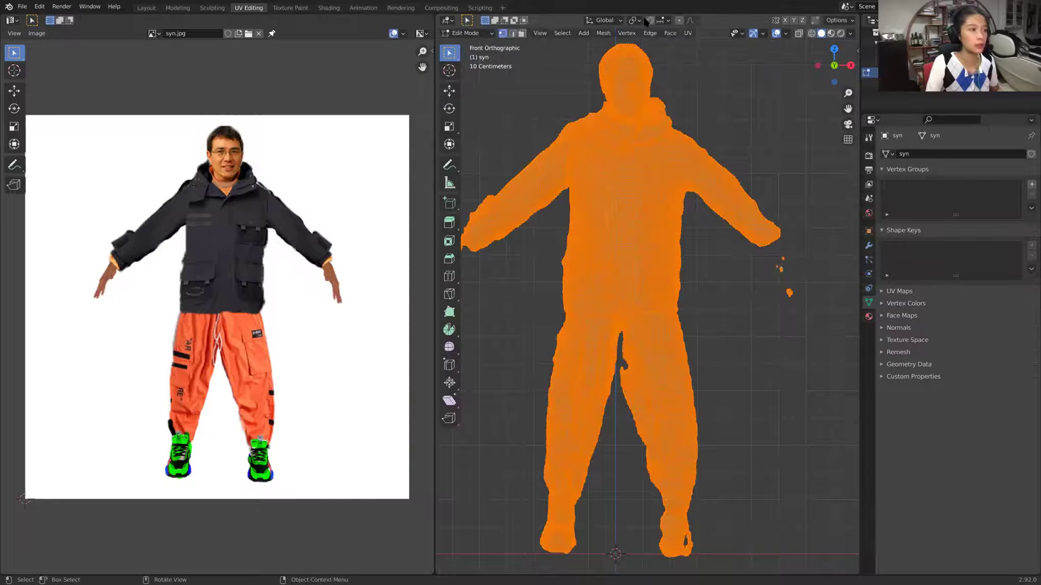
pyautogui.click(688, 34)
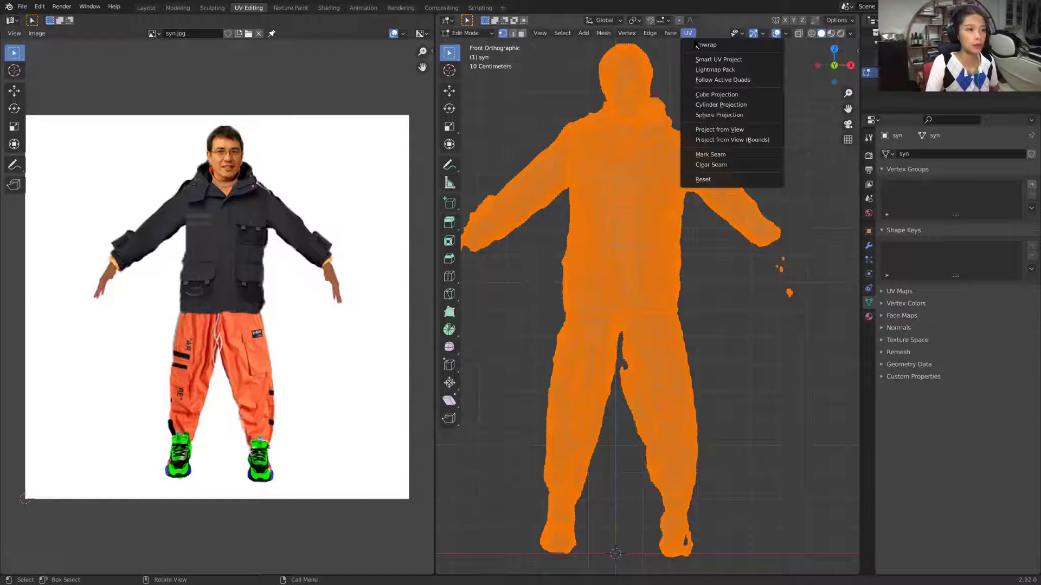
pyautogui.click(725, 130)
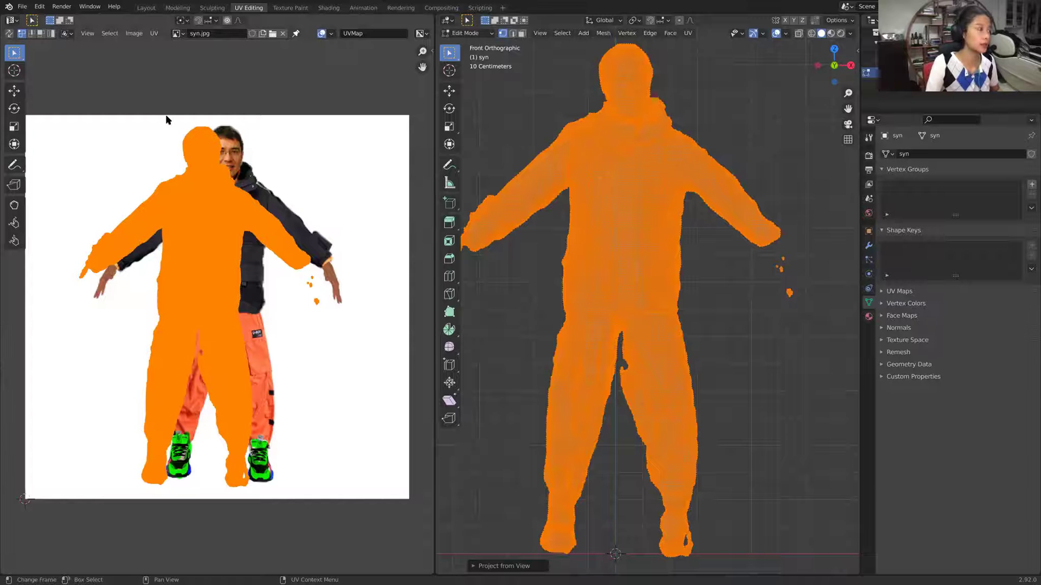
# Move the projected UV layout so it lies over the figure in the syn.jpg photo
pyautogui.click(14, 91)
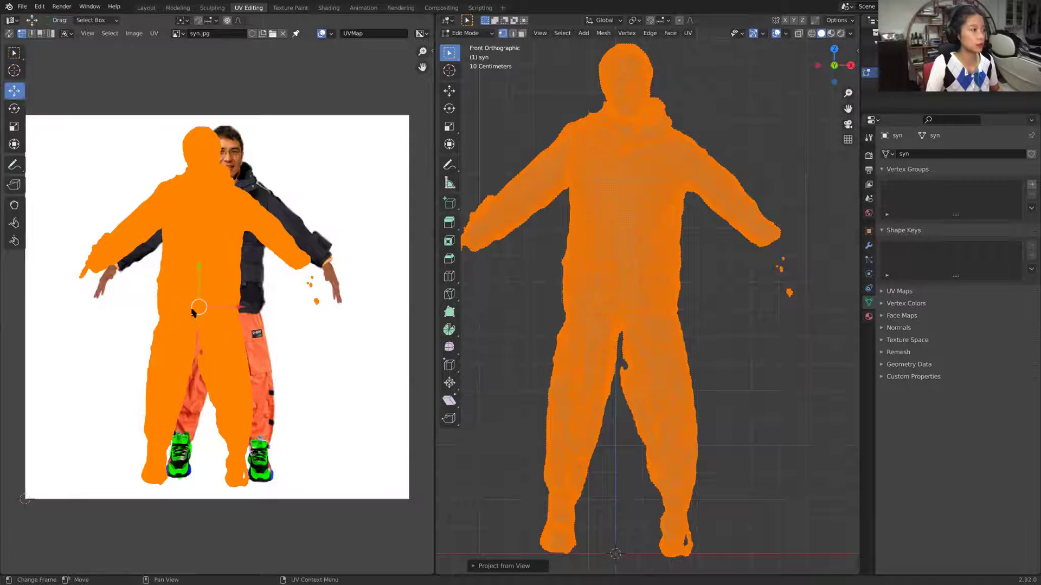
pyautogui.press('g')
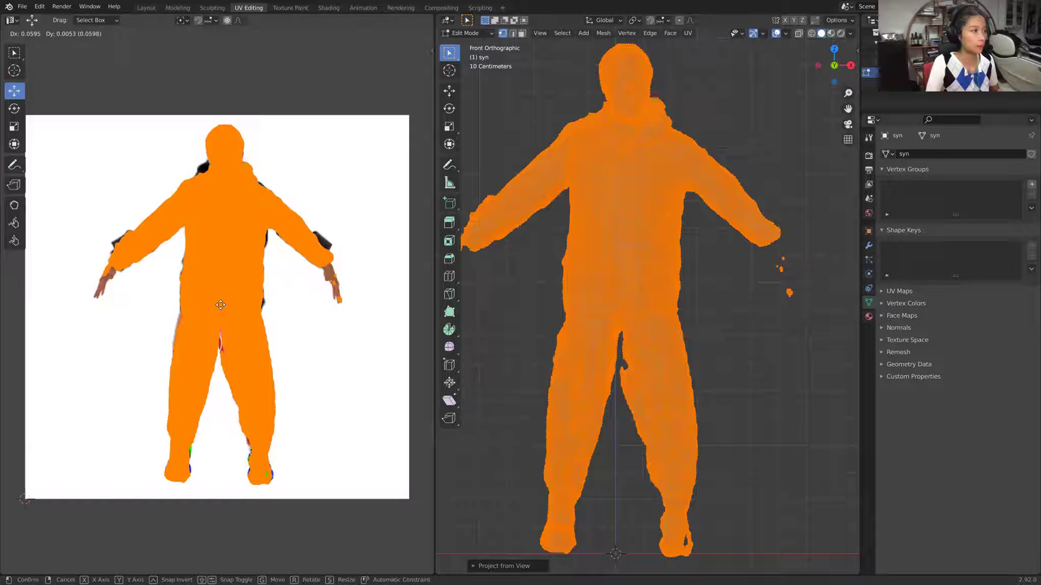
pyautogui.click(220, 305)
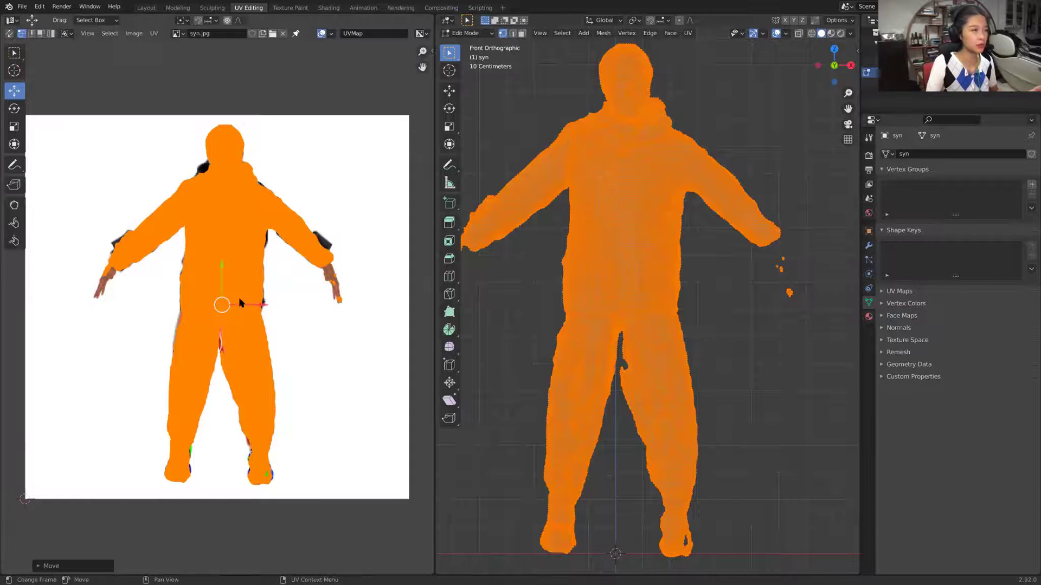
pyautogui.click(15, 127)
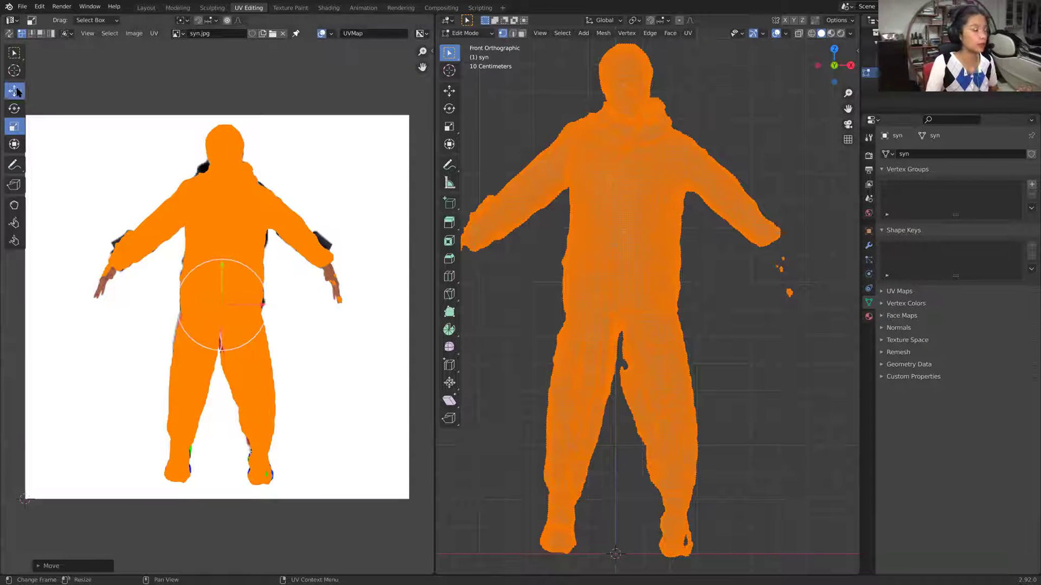
pyautogui.click(15, 91)
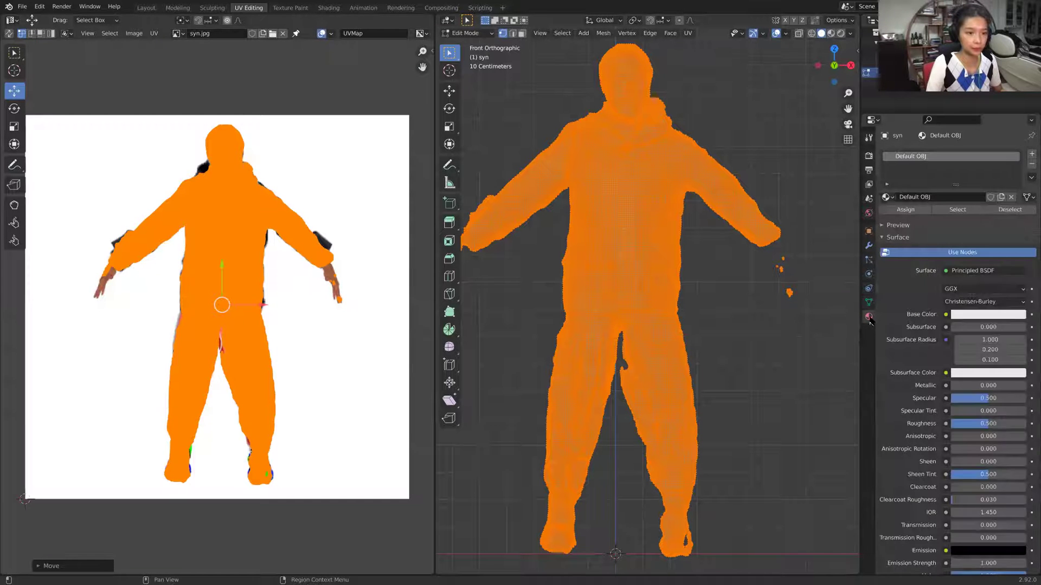
# Connect an Image Texture using syn.jpg to the Default OBJ material's Base Color
pyautogui.click(869, 317)
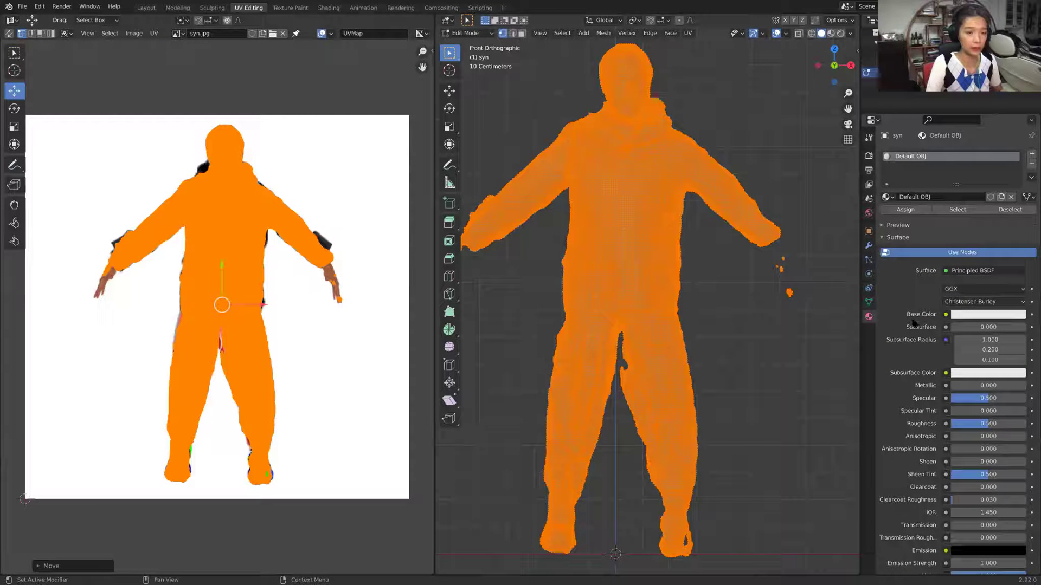
pyautogui.click(946, 316)
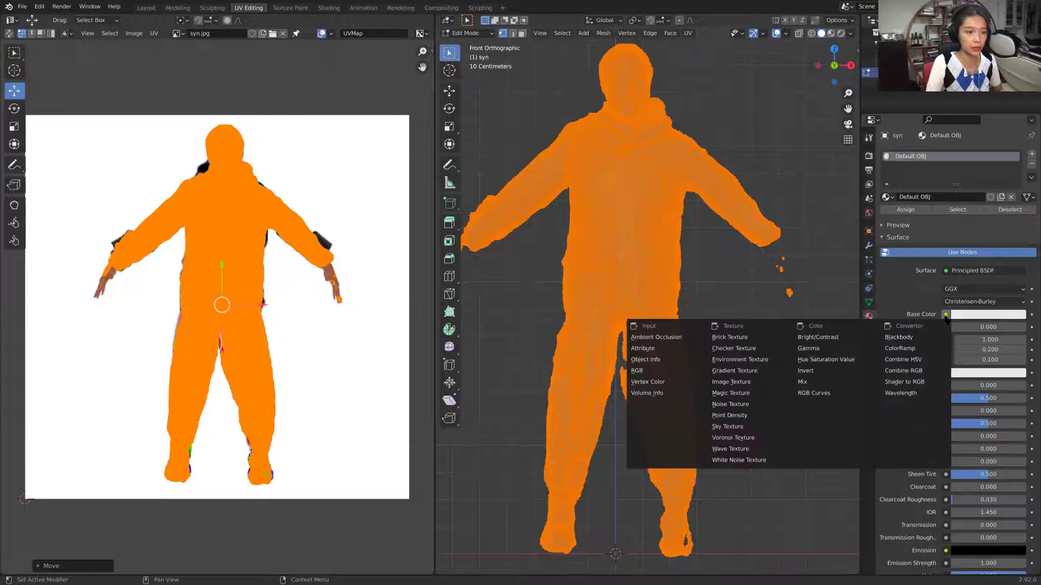
pyautogui.click(753, 383)
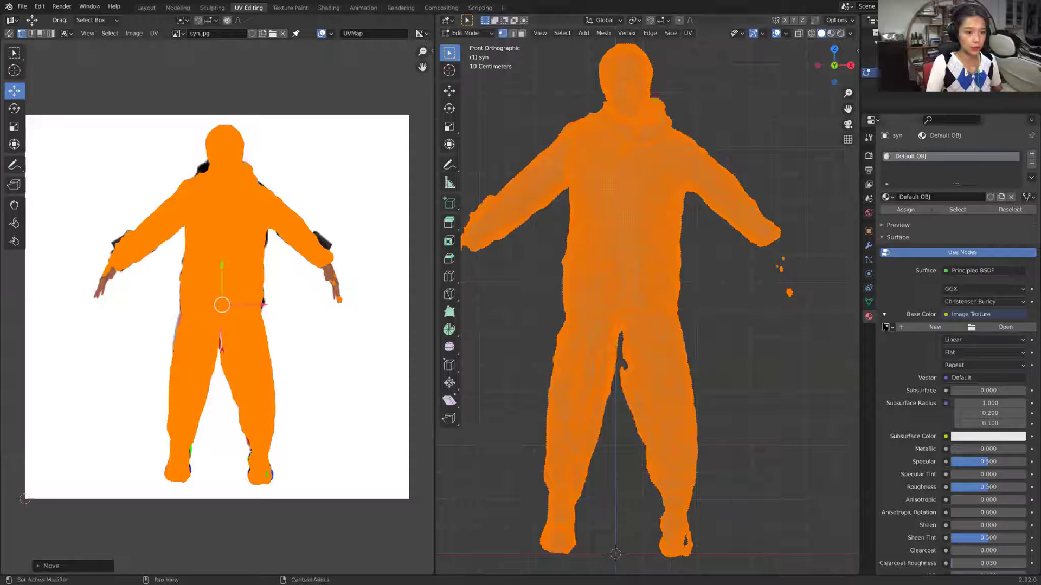
pyautogui.click(885, 328)
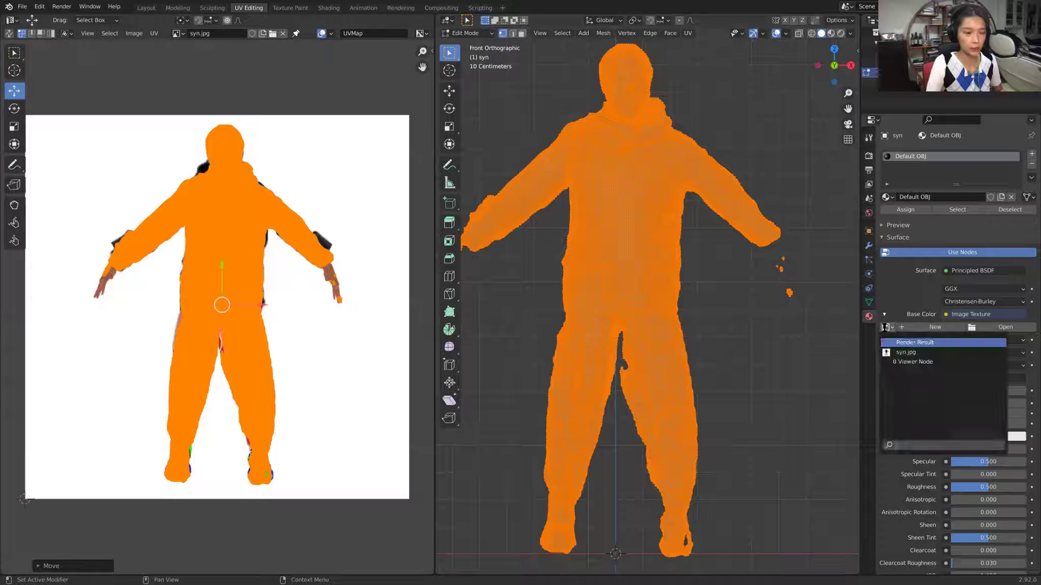
pyautogui.click(909, 353)
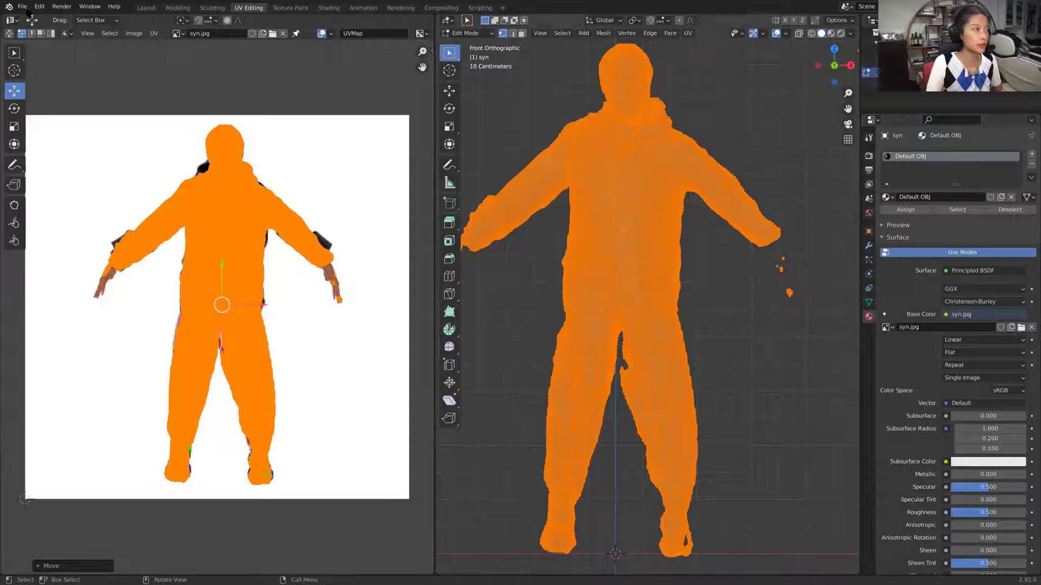
pyautogui.click(147, 7)
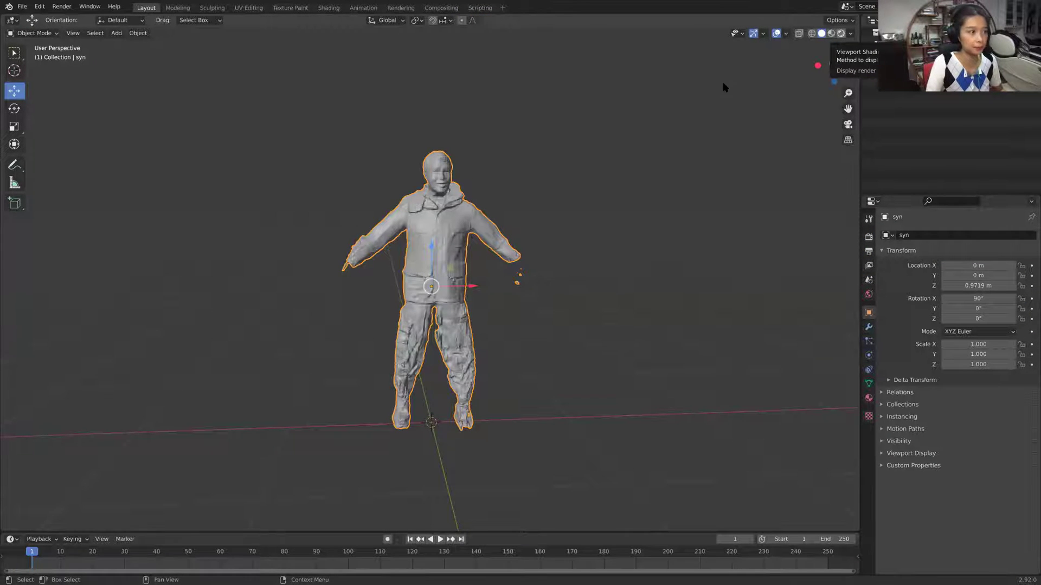
pyautogui.click(841, 33)
pyautogui.click(518, 180)
pyautogui.scroll(2, 596, 144)
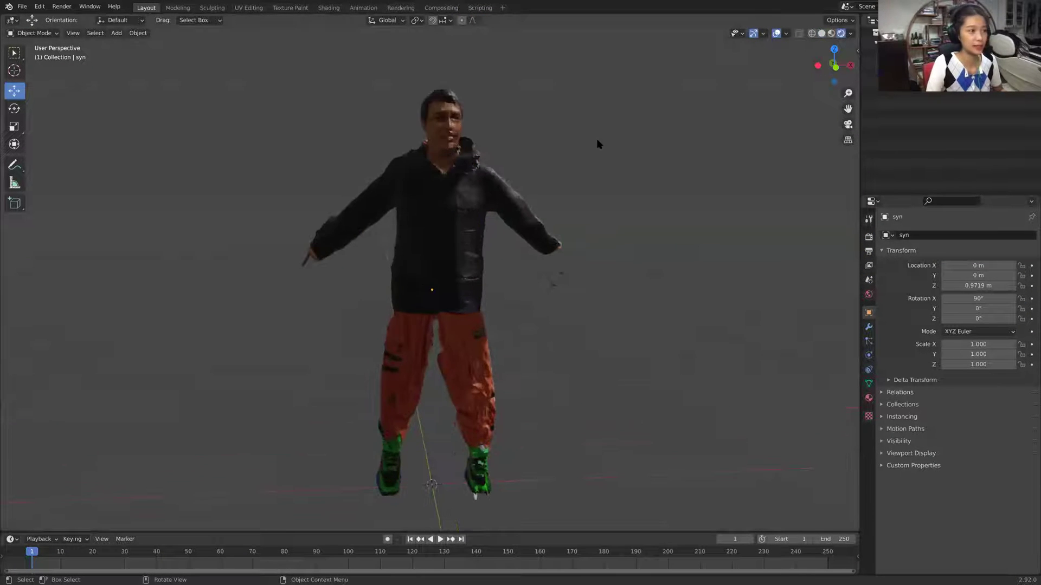
pyautogui.moveTo(597, 146); pyautogui.dragTo(607, 136, button='middle')
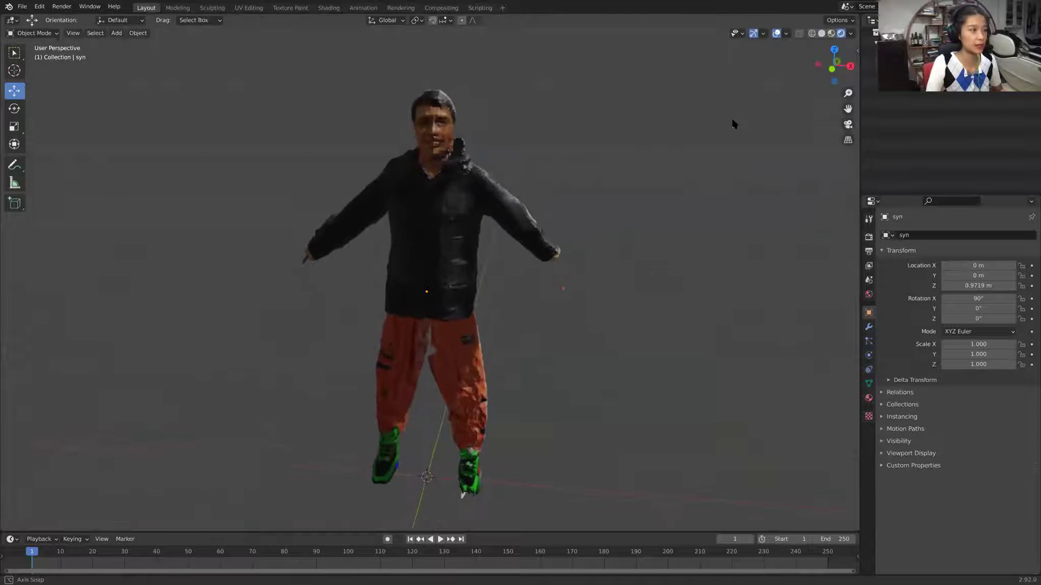
pyautogui.moveTo(693, 147)
pyautogui.mouseDown(button='middle')
pyautogui.moveTo(530, 151)
pyautogui.moveTo(469, 121)
pyautogui.moveTo(543, 107)
pyautogui.moveTo(504, 136)
pyautogui.moveTo(687, 152)
pyautogui.mouseUp(button='middle')
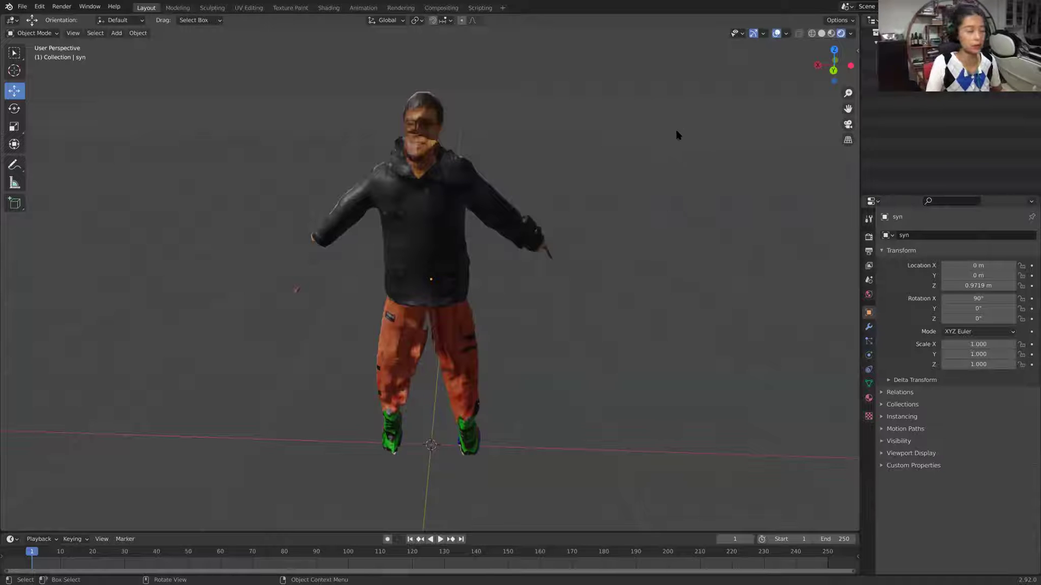
pyautogui.keyDown('shift'); pyautogui.moveTo(400, 85); pyautogui.dragTo(409, 99, button='middle'); pyautogui.keyUp('shift')
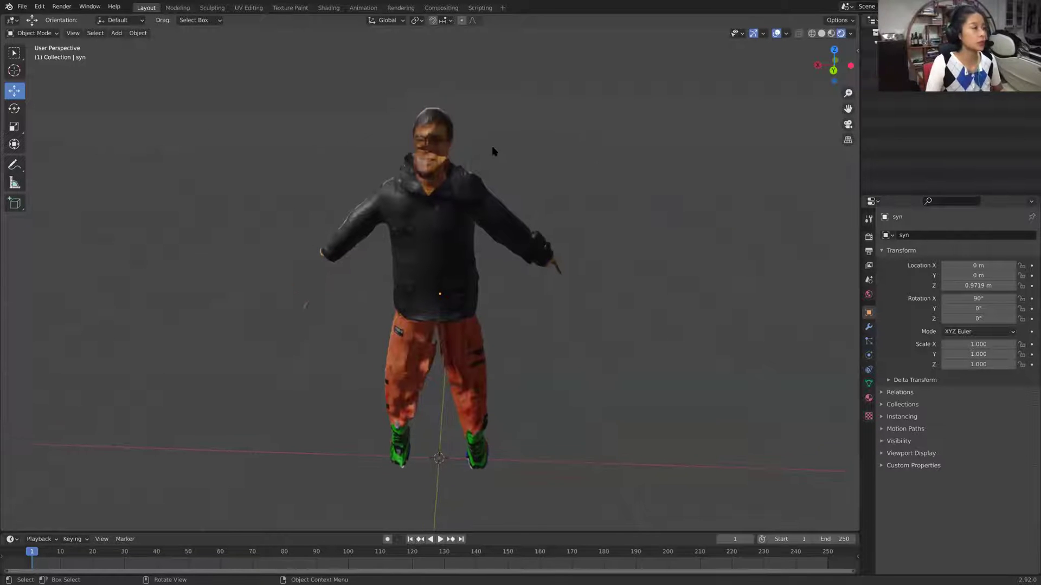
# Return to UV Editing, deselect the mesh and set viewport shading to Rendered to see the syn.jpg texture
pyautogui.click(247, 8)
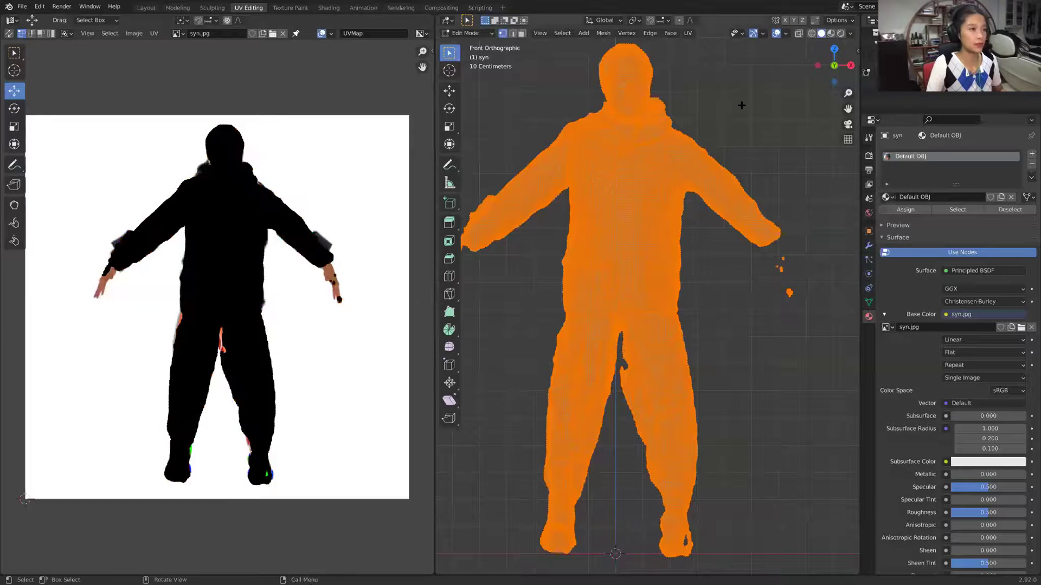
pyautogui.hotkey('alt', 'a')
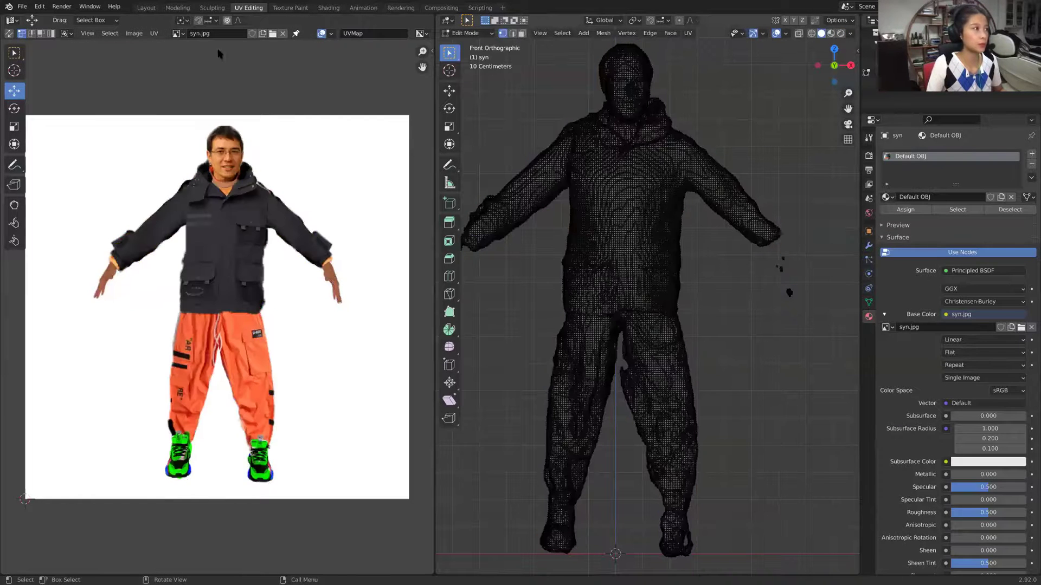
pyautogui.click(840, 33)
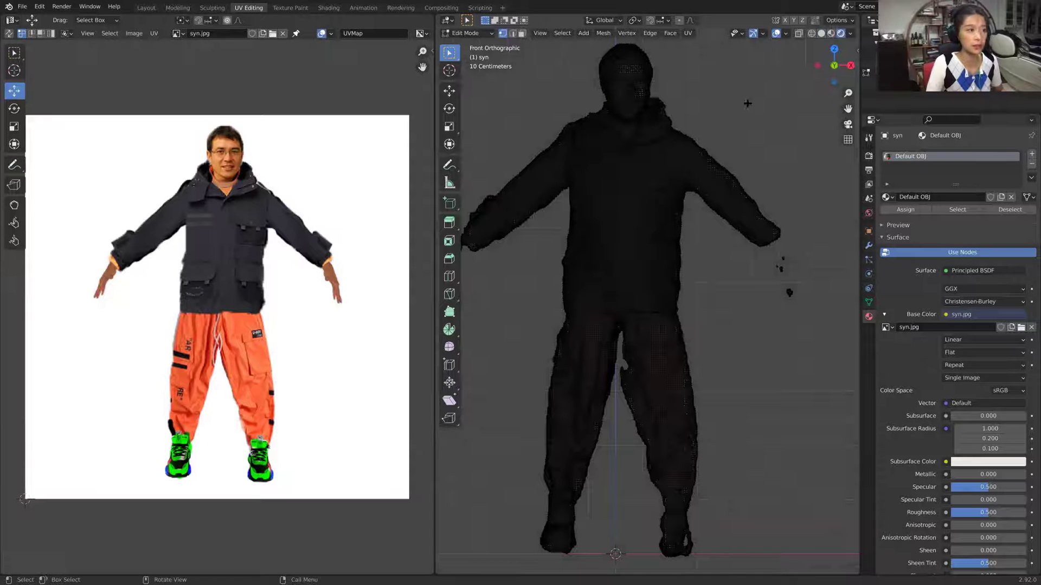
pyautogui.moveTo(646, 141); pyautogui.dragTo(656, 179, button='middle')
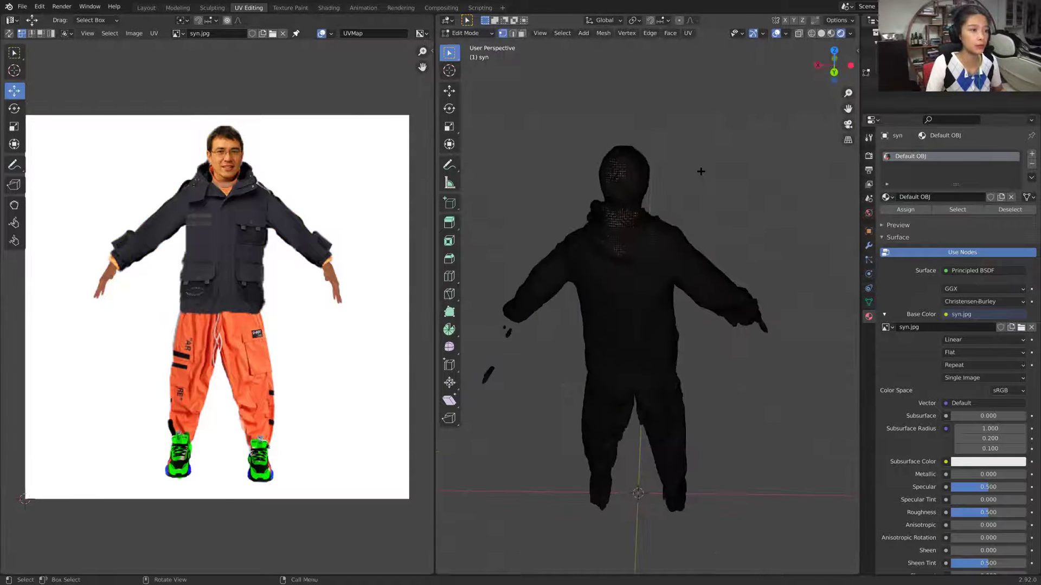
pyautogui.scroll(3, 764, 203)
pyautogui.scroll(-2, 748, 206)
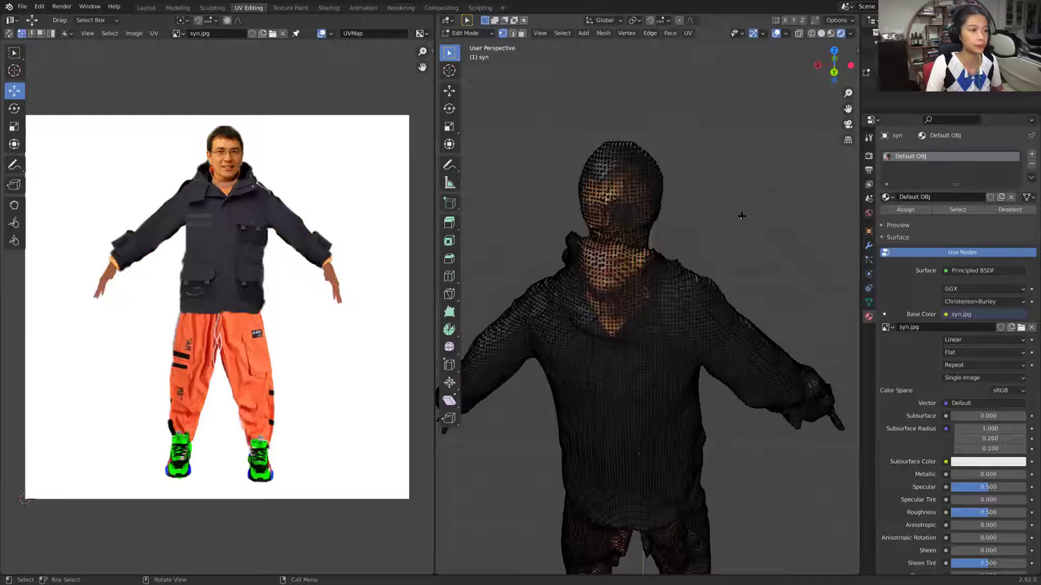
pyautogui.moveTo(741, 216); pyautogui.dragTo(750, 243, button='middle')
# Switch to Back Orthographic view and box-select the head vertices
pyautogui.moveTo(833, 73); pyautogui.dragTo(793, 91)
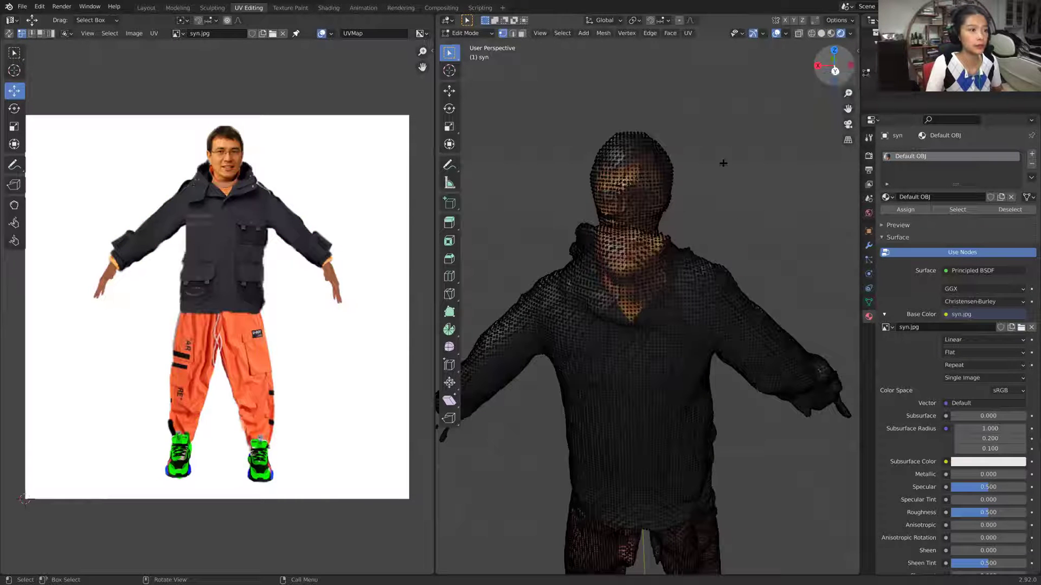
pyautogui.press('ctrl+KP_1')
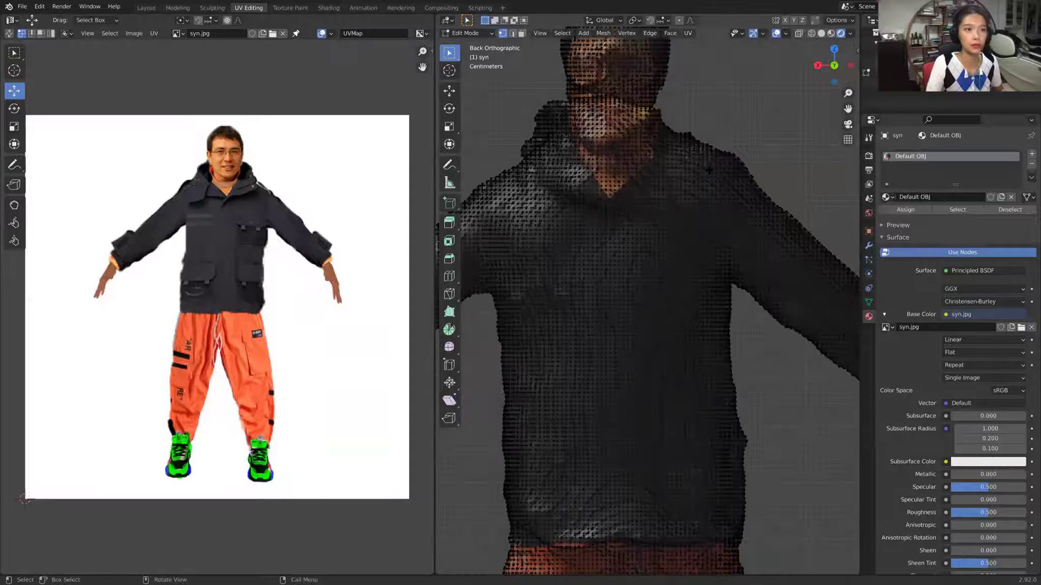
pyautogui.keyDown('shift'); pyautogui.scroll(3, 564, 114); pyautogui.keyUp('shift')
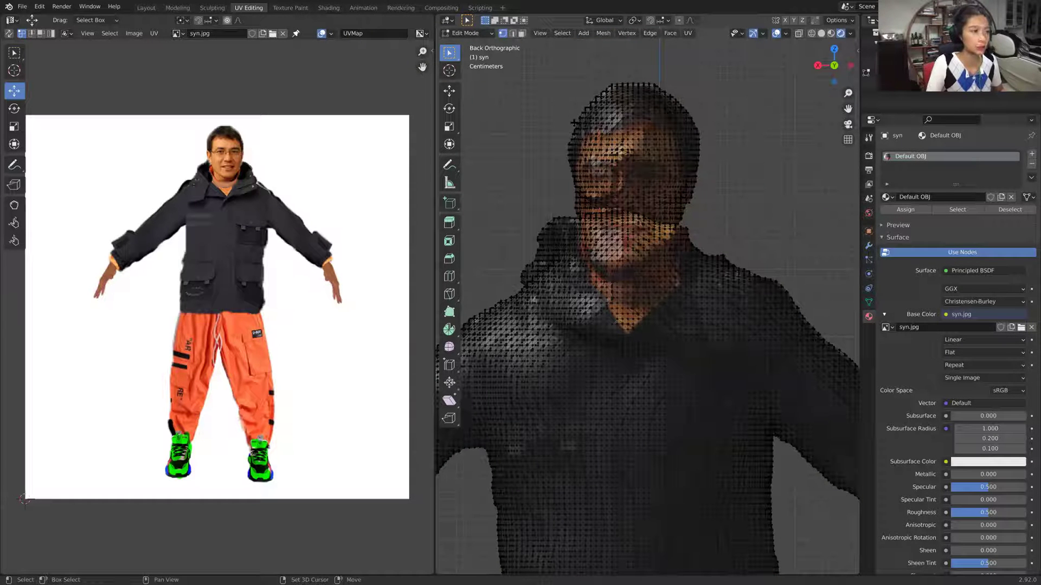
pyautogui.moveTo(562, 115); pyautogui.dragTo(702, 215)
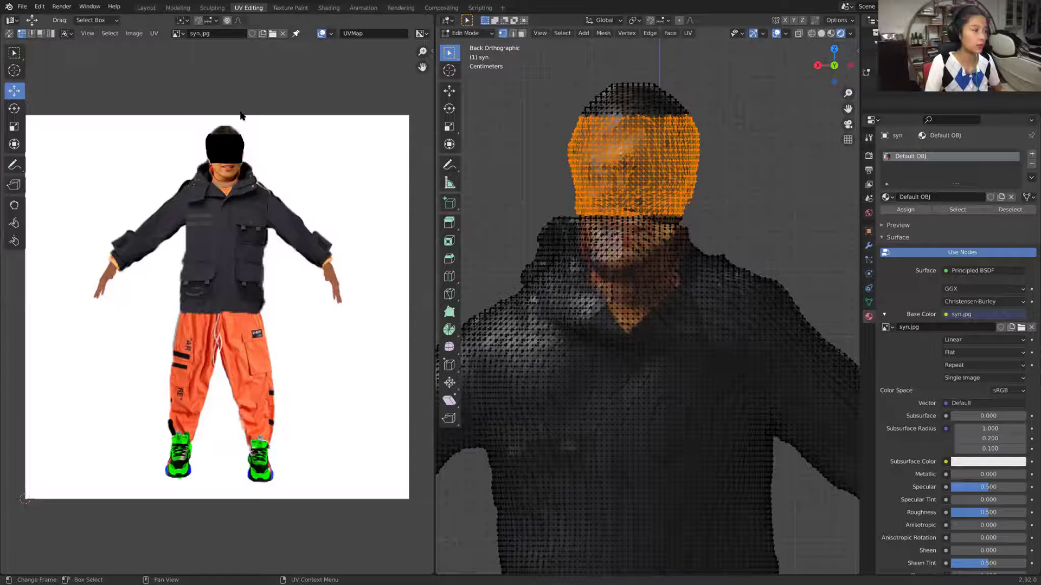
# Scale the back-of-head UVs vertically into a thin band over the photo's hair, then deselect
pyautogui.press('a')
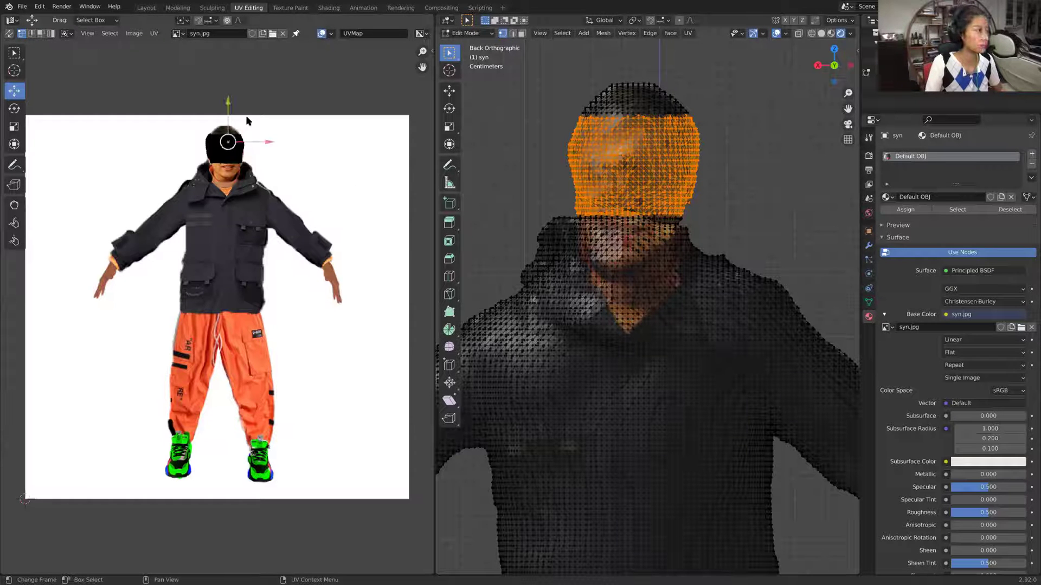
pyautogui.press('a')
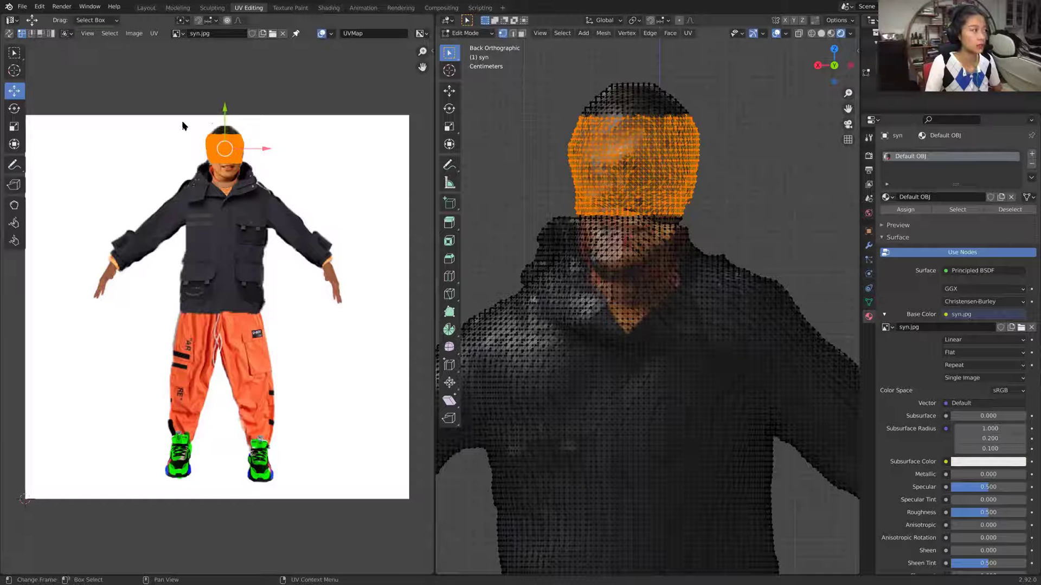
pyautogui.click(14, 127)
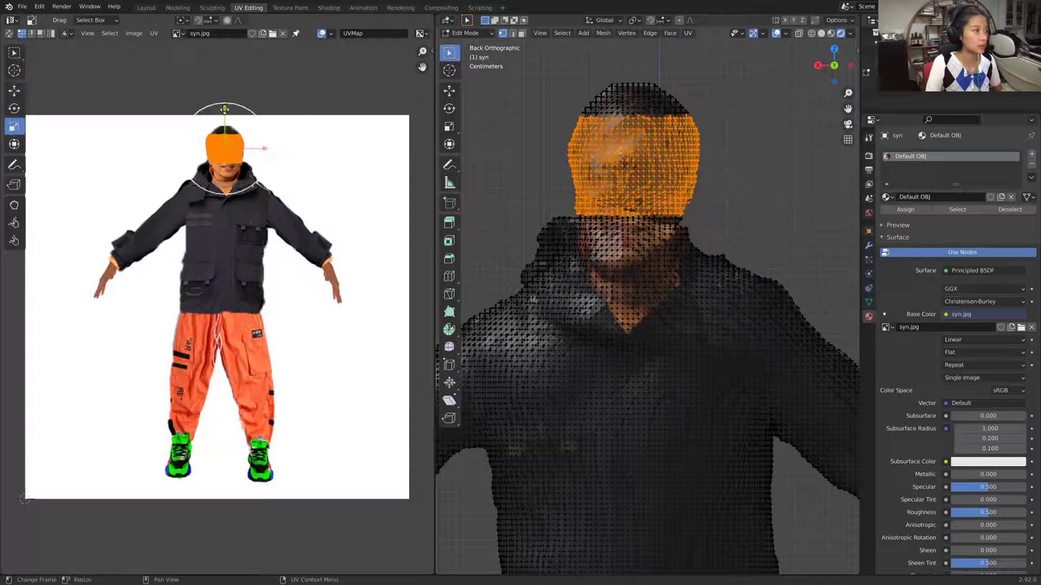
pyautogui.moveTo(224, 109); pyautogui.dragTo(248, 153)
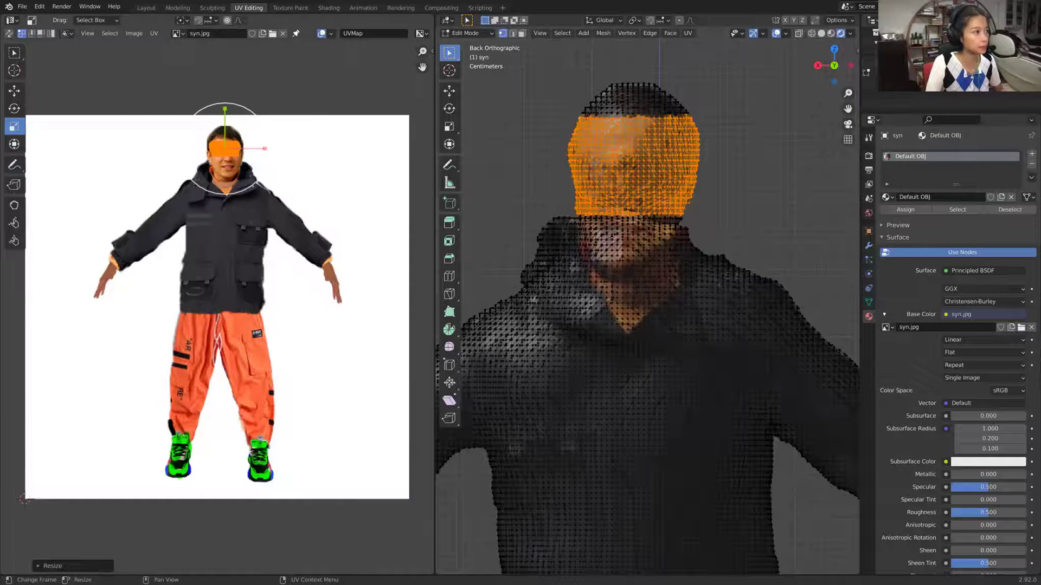
pyautogui.moveTo(225, 109)
pyautogui.mouseDown()
pyautogui.moveTo(264, 149)
pyautogui.moveTo(246, 151)
pyautogui.moveTo(225, 129)
pyautogui.mouseUp()
pyautogui.click(14, 90)
pyautogui.scroll(3, 271, 86)
pyautogui.keyDown('shift'); pyautogui.scroll(5, 301, 102); pyautogui.keyUp('shift')
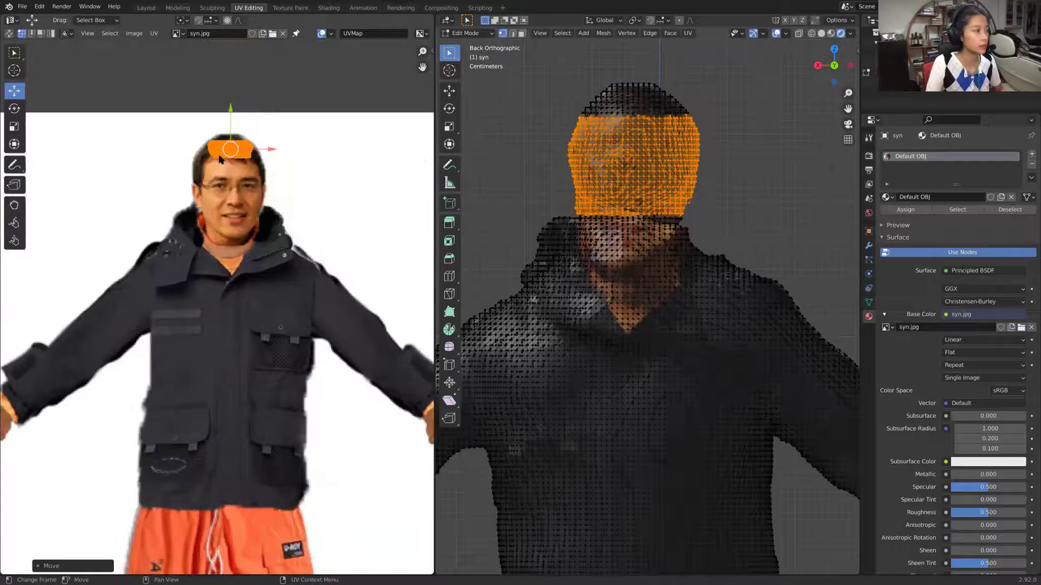
pyautogui.scroll(3, 304, 162)
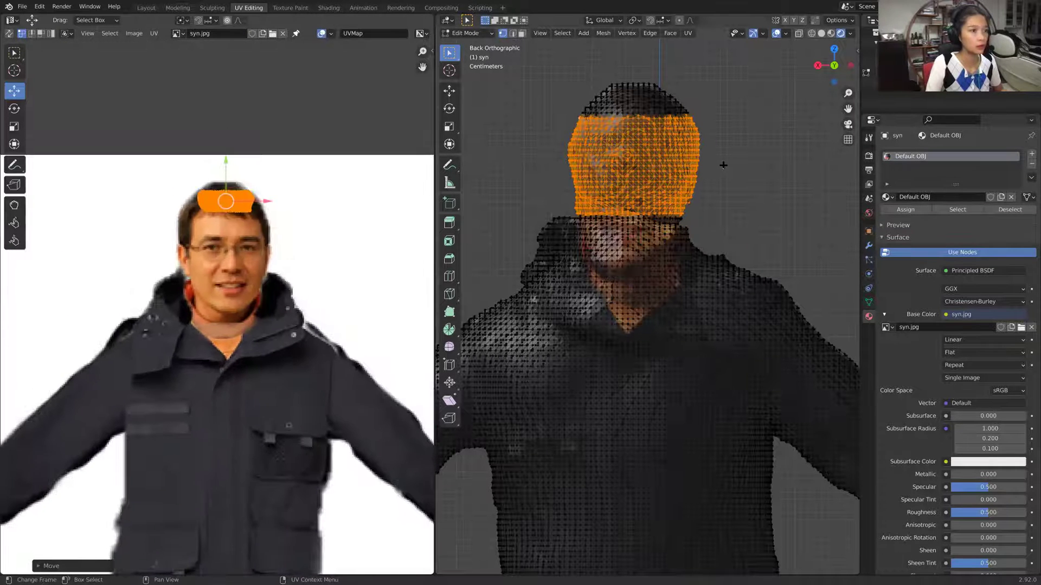
pyautogui.hotkey('alt', 'a')
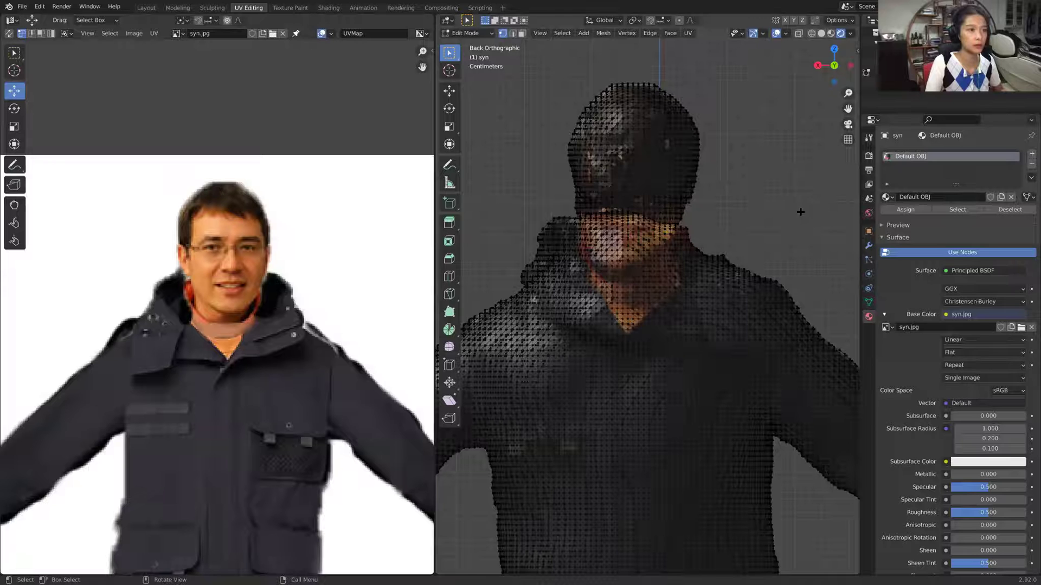
# View the figure from behind and box-select the neck vertices below the head
pyautogui.scroll(4, 761, 203)
pyautogui.moveTo(762, 203); pyautogui.dragTo(757, 194, button='middle')
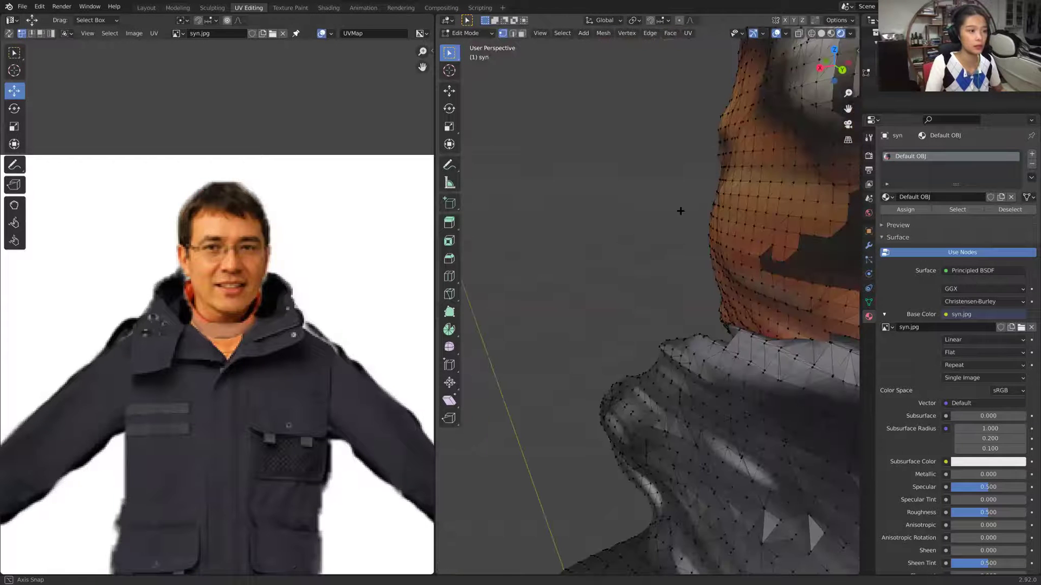
pyautogui.scroll(-5, 680, 211)
pyautogui.moveTo(669, 198); pyautogui.dragTo(655, 225, button='middle')
pyautogui.scroll(4, 609, 200)
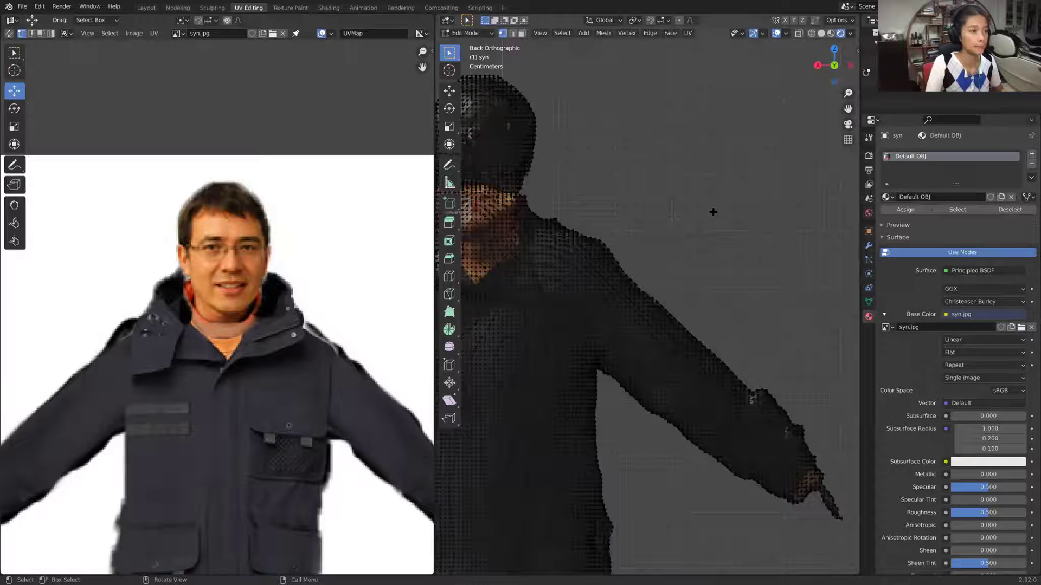
pyautogui.press('KP_Decimal')
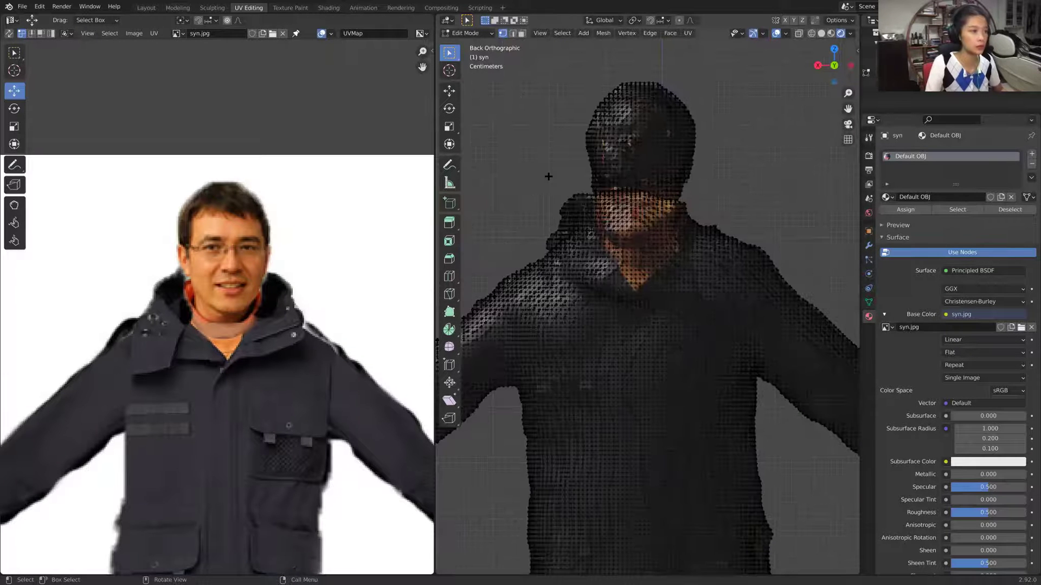
pyautogui.scroll(2, 548, 175)
pyautogui.press('b')
pyautogui.moveTo(548, 175); pyautogui.dragTo(693, 320)
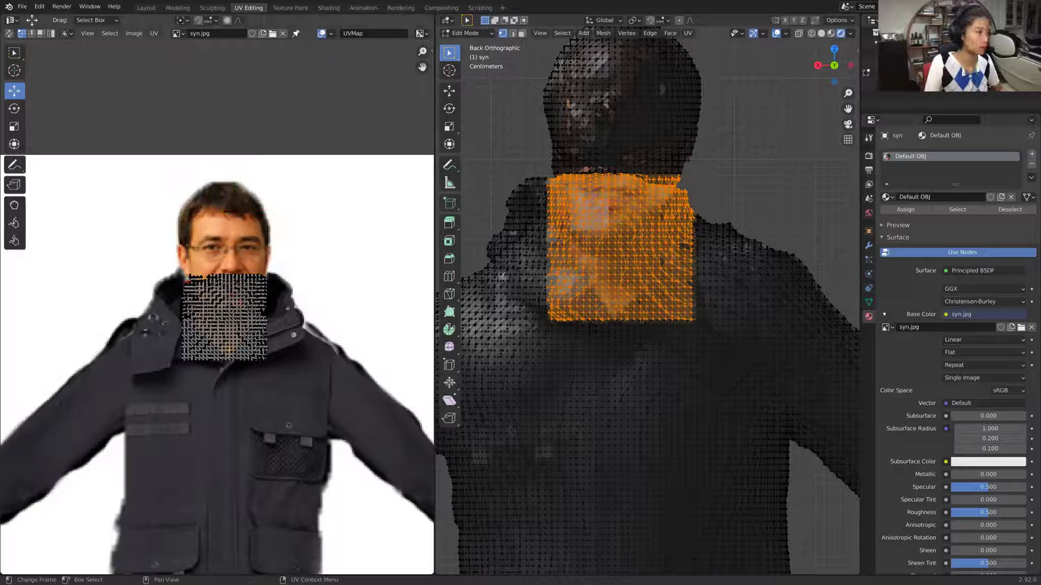
# Drag the neck UVs down onto the dark jacket chest in the photo
pyautogui.press('a')
pyautogui.scroll(-1, 321, 272)
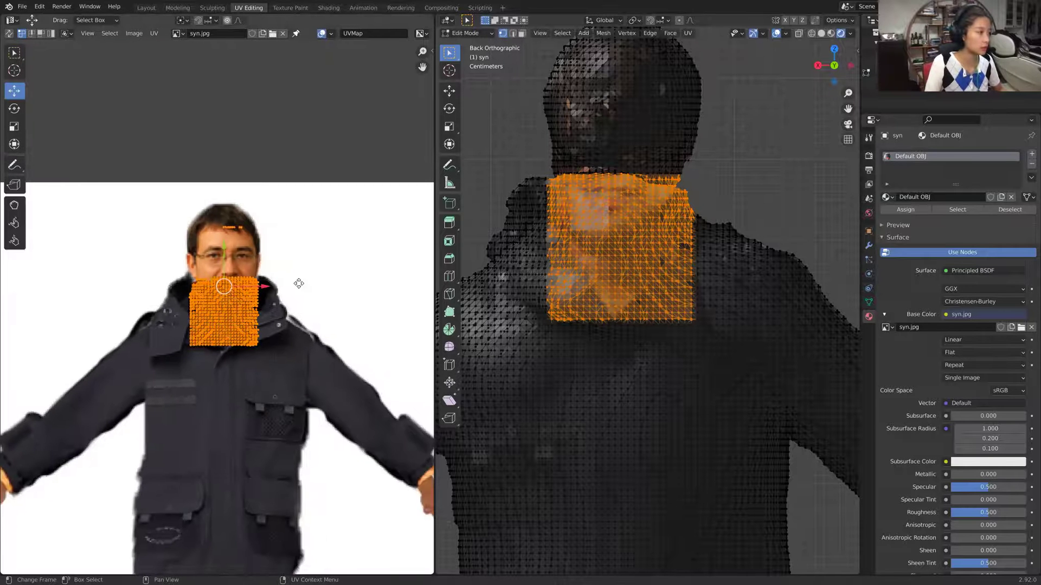
pyautogui.scroll(3, 233, 210)
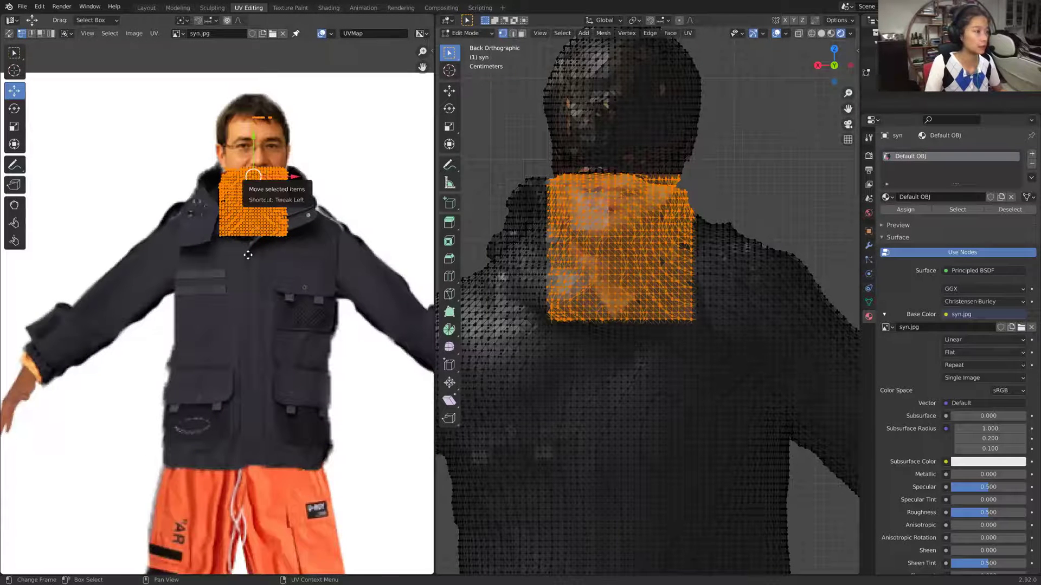
pyautogui.moveTo(238, 200); pyautogui.dragTo(224, 307)
pyautogui.click(753, 154)
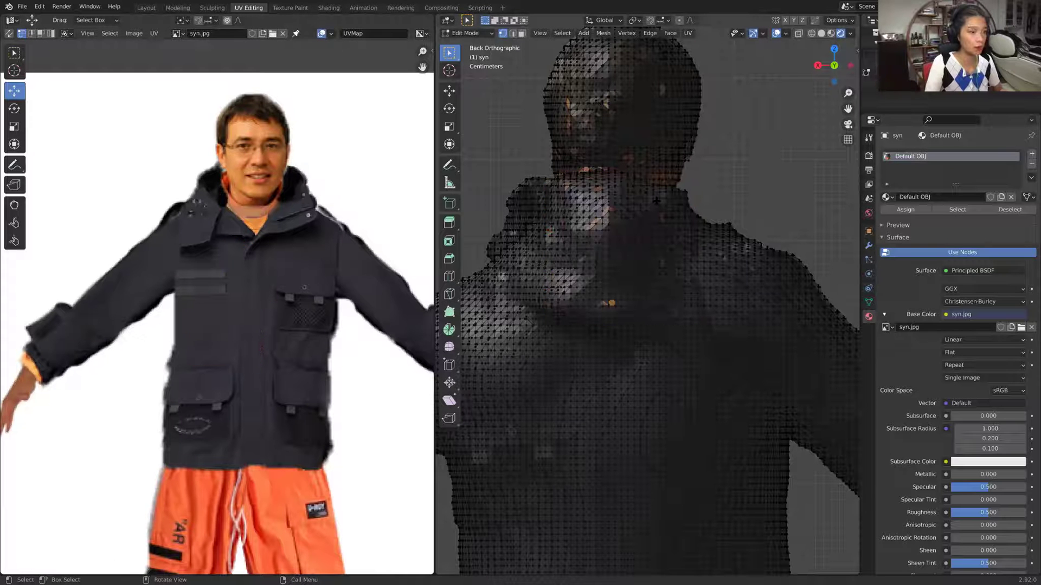
pyautogui.scroll(-1, 676, 226)
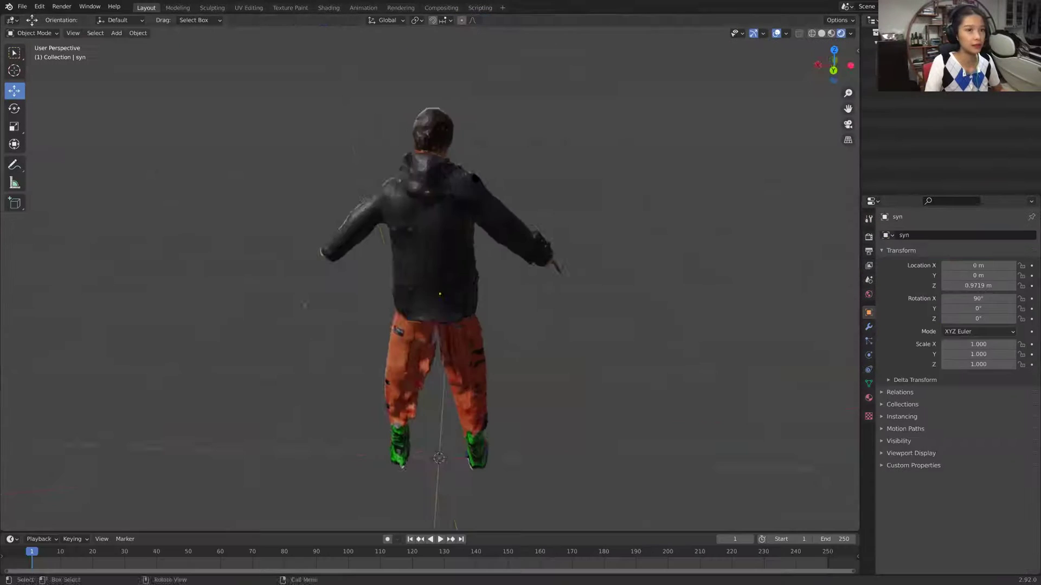
pyautogui.moveTo(488, 179); pyautogui.dragTo(436, 281, button='middle')
pyautogui.scroll(4, 539, 325)
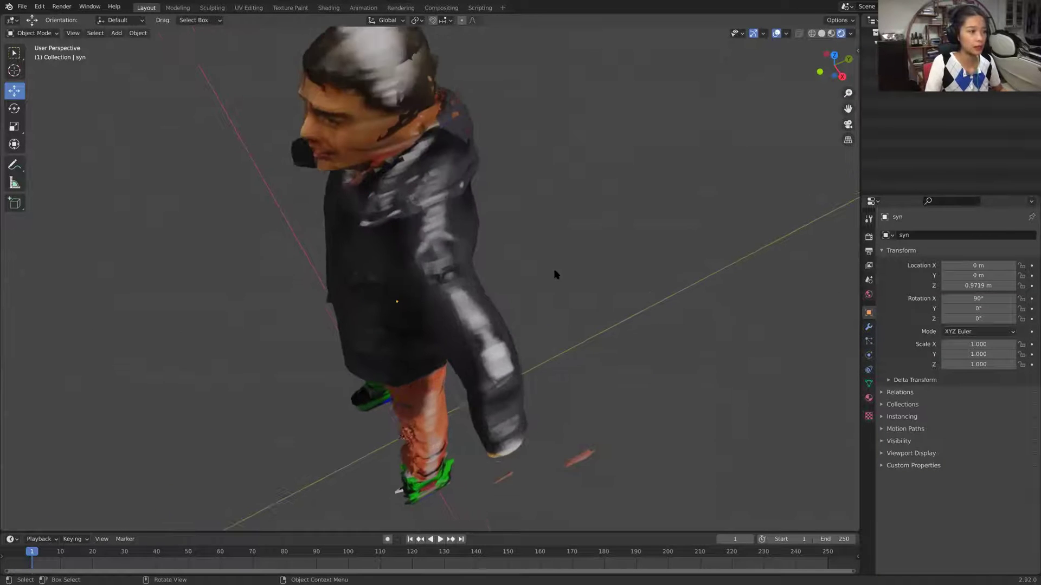
pyautogui.moveTo(541, 203); pyautogui.dragTo(536, 325, button='middle')
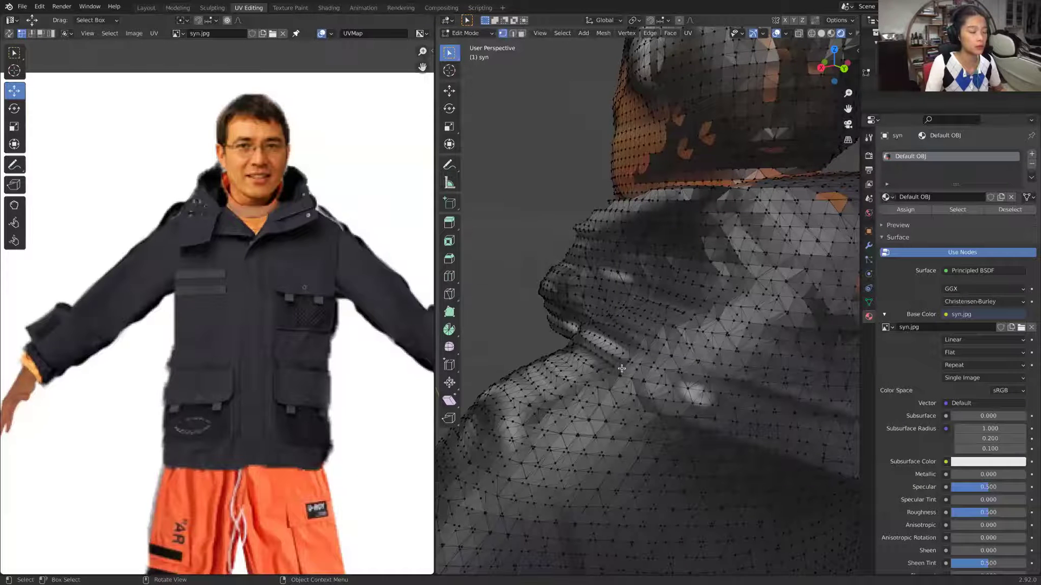
pyautogui.scroll(-5, 647, 360)
pyautogui.moveTo(648, 360); pyautogui.dragTo(715, 351, button='middle')
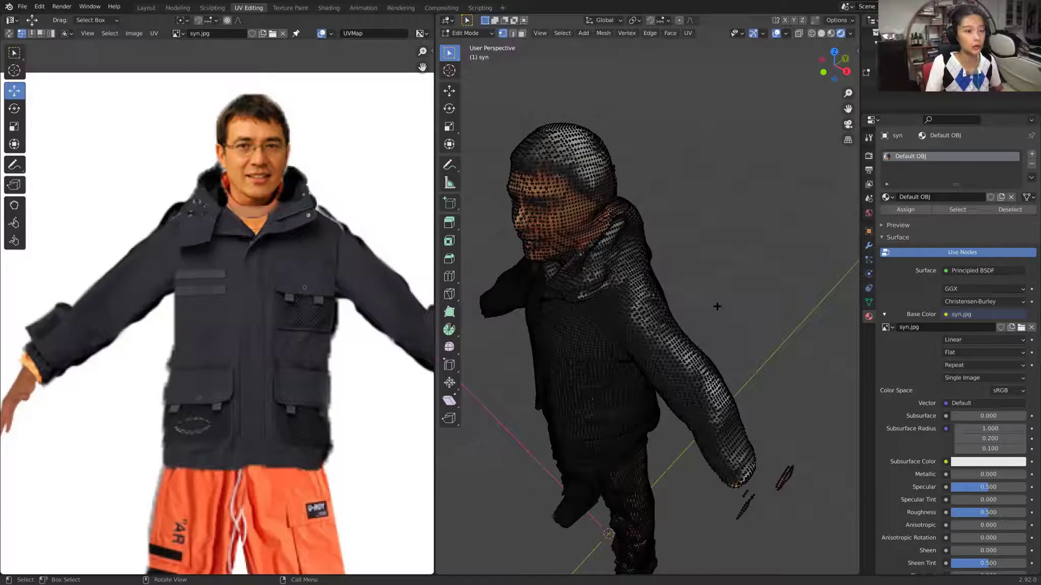
# Box-select the vertices of the model's upper arm
pyautogui.scroll(2, 726, 287)
pyautogui.scroll(2, 697, 181)
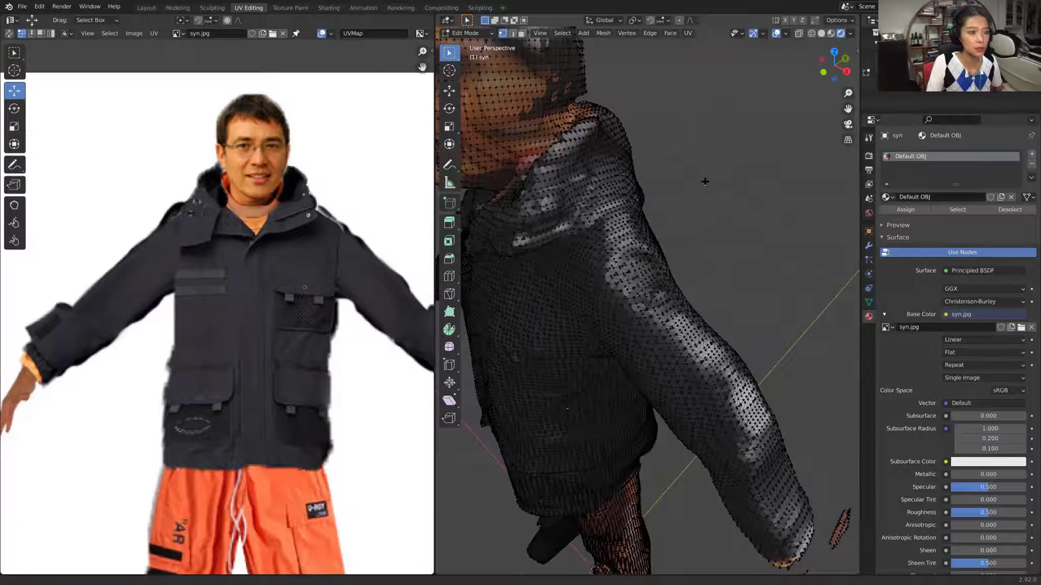
pyautogui.moveTo(717, 186); pyautogui.dragTo(699, 201, button='middle')
pyautogui.moveTo(699, 201); pyautogui.dragTo(789, 297)
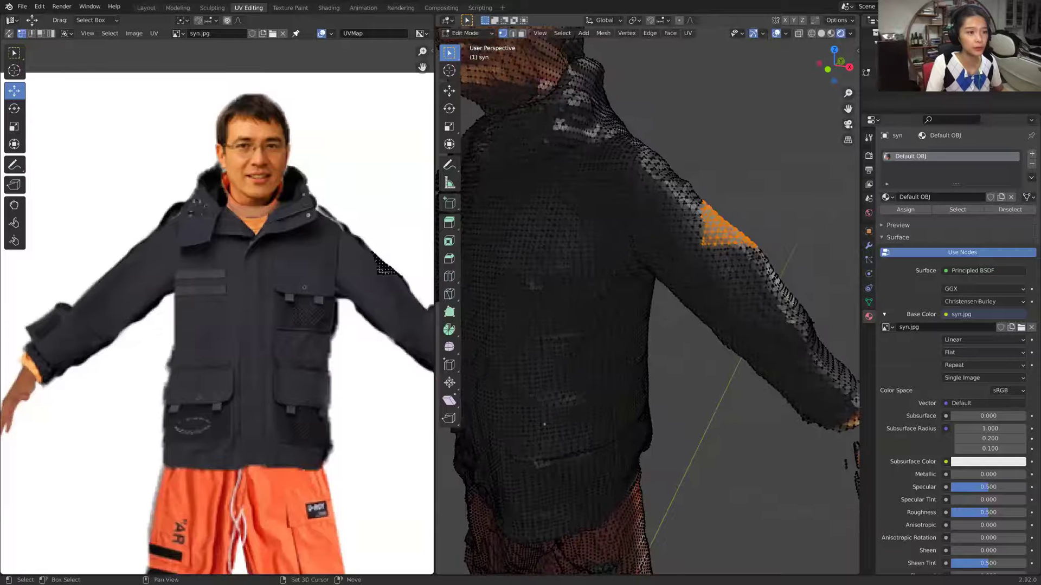
pyautogui.keyDown('shift'); pyautogui.moveTo(746, 223); pyautogui.dragTo(813, 325); pyautogui.keyUp('shift')
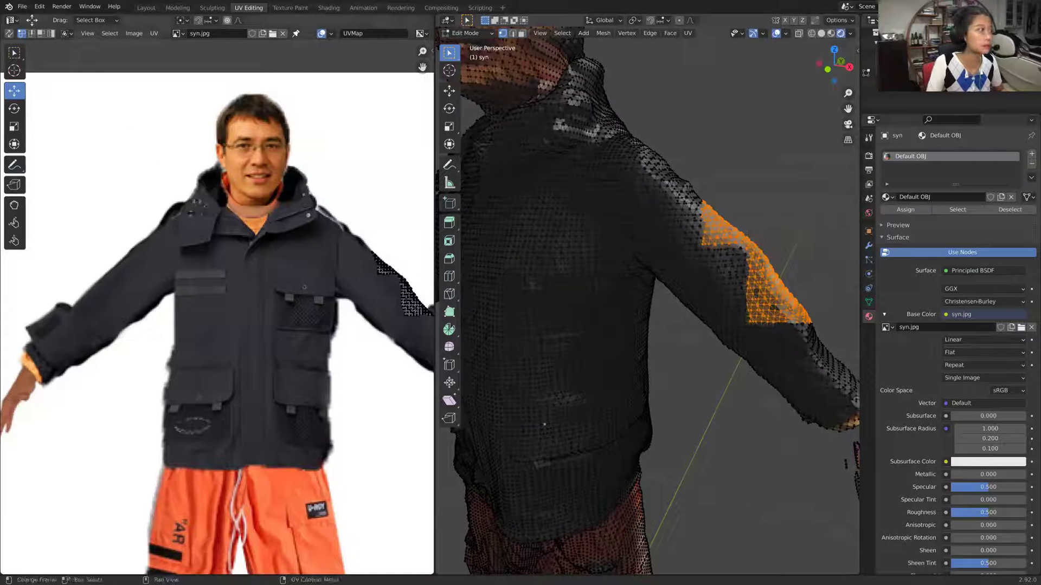
# Move the selected arm UV island left onto the photo's jacket sleeve, then deselect
pyautogui.hscroll(5, 325, 201)
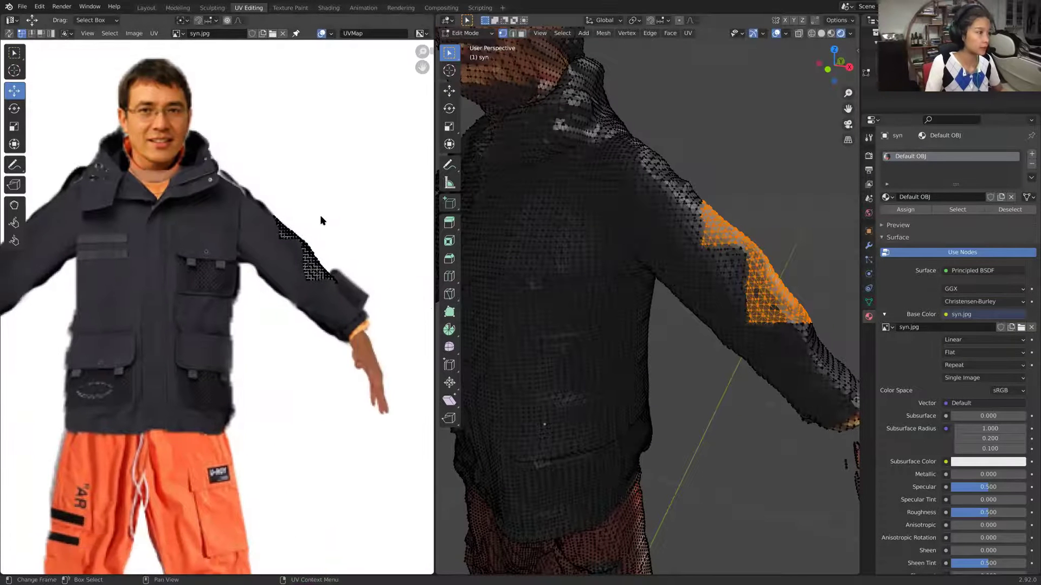
pyautogui.scroll(-1, 319, 214)
pyautogui.press('a')
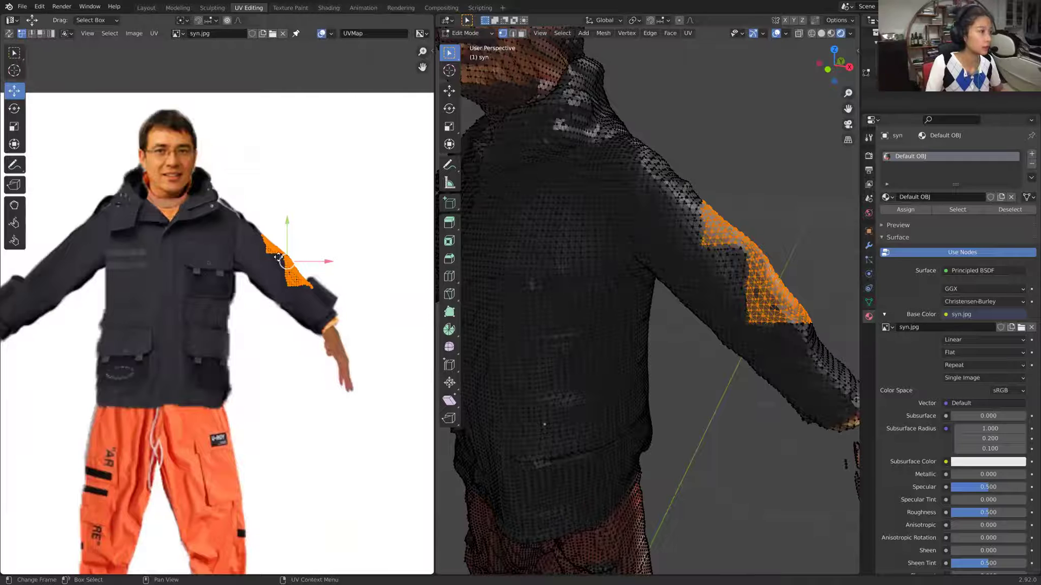
pyautogui.moveTo(282, 262); pyautogui.dragTo(253, 255)
pyautogui.click(757, 170)
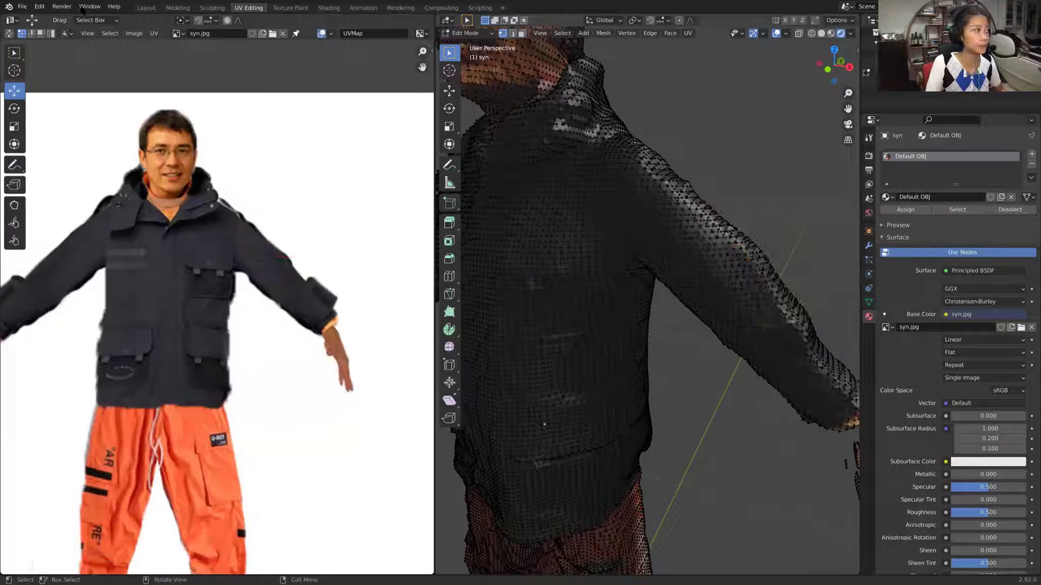
# Back in the Layout workspace, view the textured figure from behind, rear three-quarter and front
pyautogui.click(146, 8)
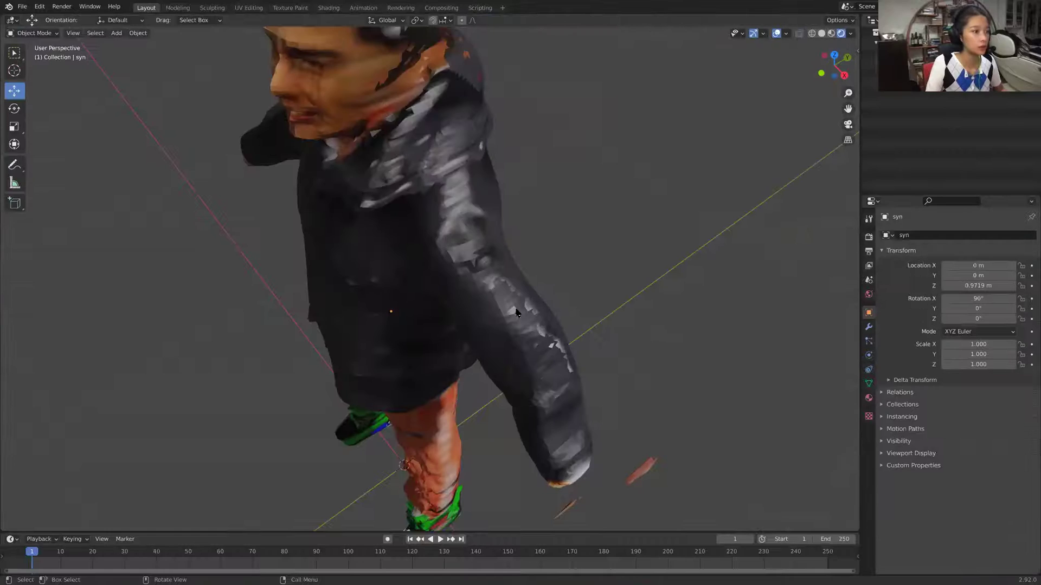
pyautogui.moveTo(555, 330); pyautogui.dragTo(660, 302, button='middle')
pyautogui.moveTo(611, 255); pyautogui.dragTo(337, 205, button='middle')
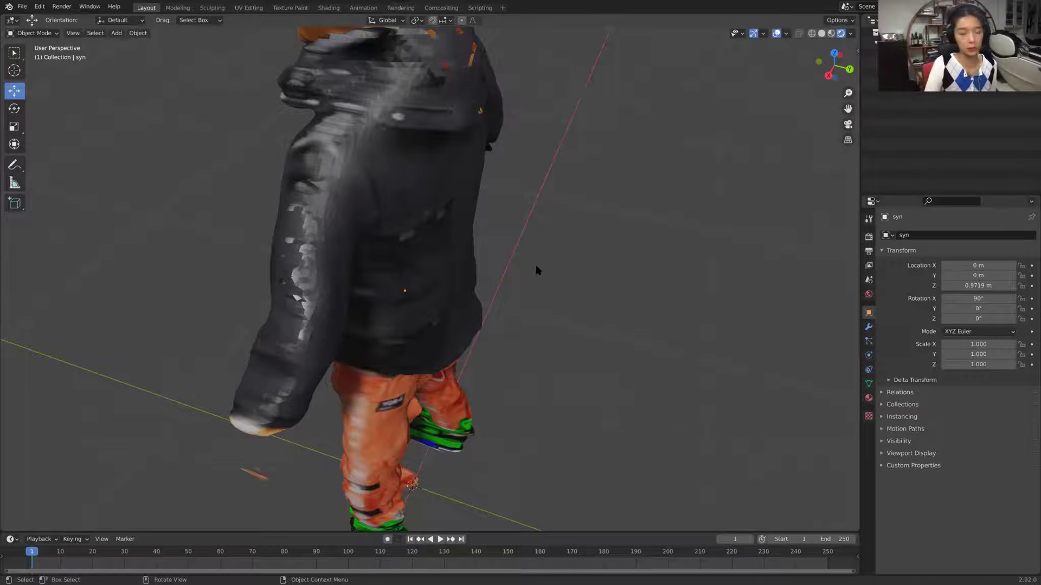
pyautogui.moveTo(519, 277); pyautogui.dragTo(639, 221, button='middle')
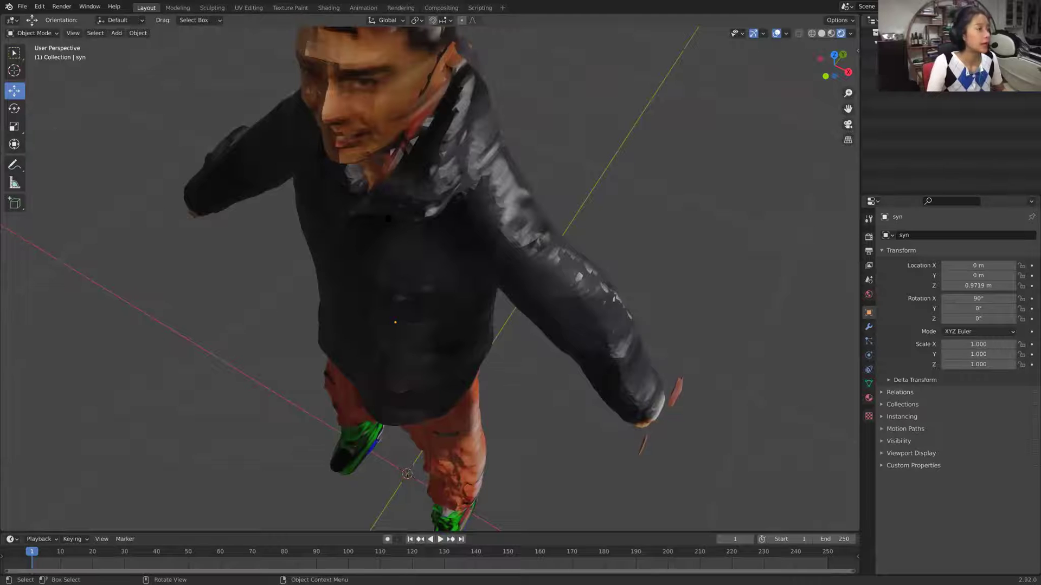
pyautogui.moveTo(388, 219); pyautogui.dragTo(41, 26, button='middle')
pyautogui.scroll(-3, 515, 293)
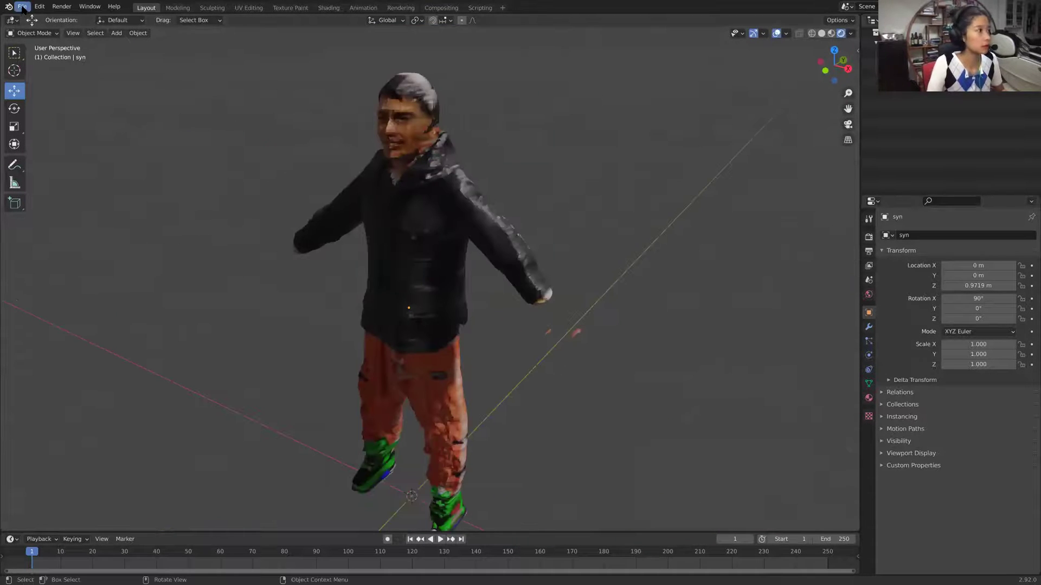
# Start a new General scene without saving and delete the default cube
pyautogui.click(23, 9)
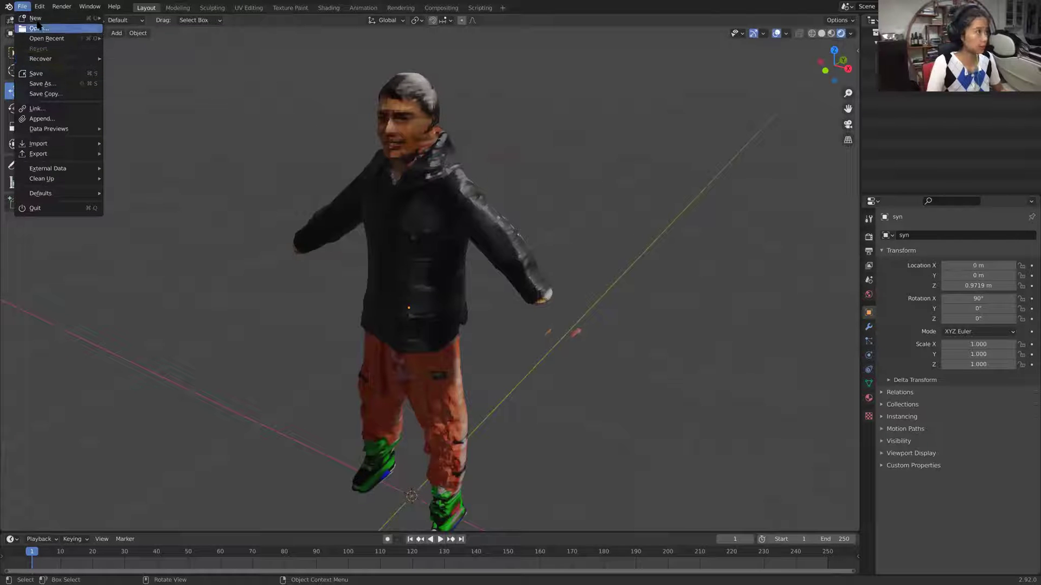
pyautogui.moveTo(36, 19)
pyautogui.click(136, 18)
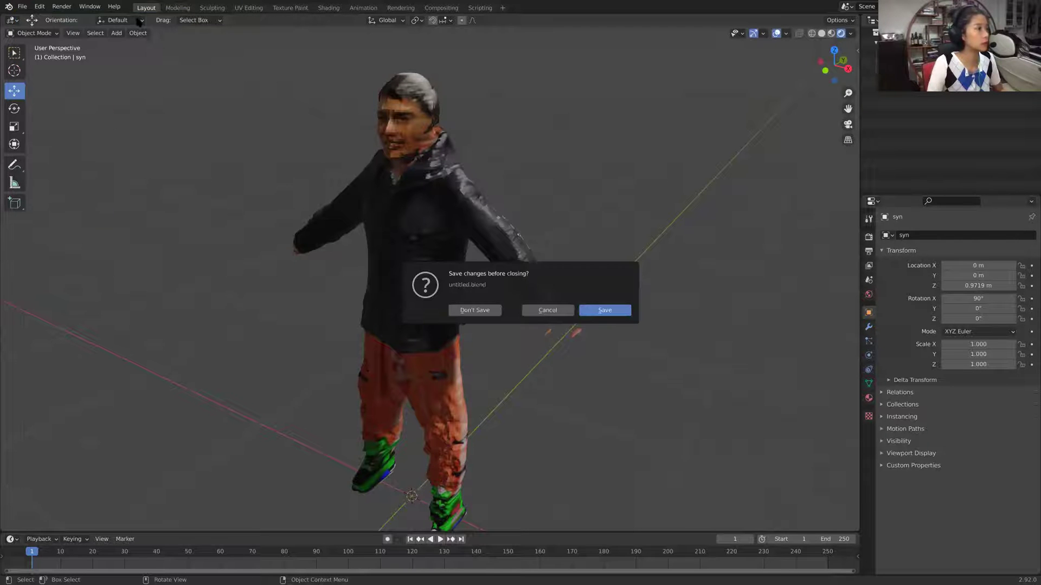
pyautogui.click(475, 312)
pyautogui.press('Delete')
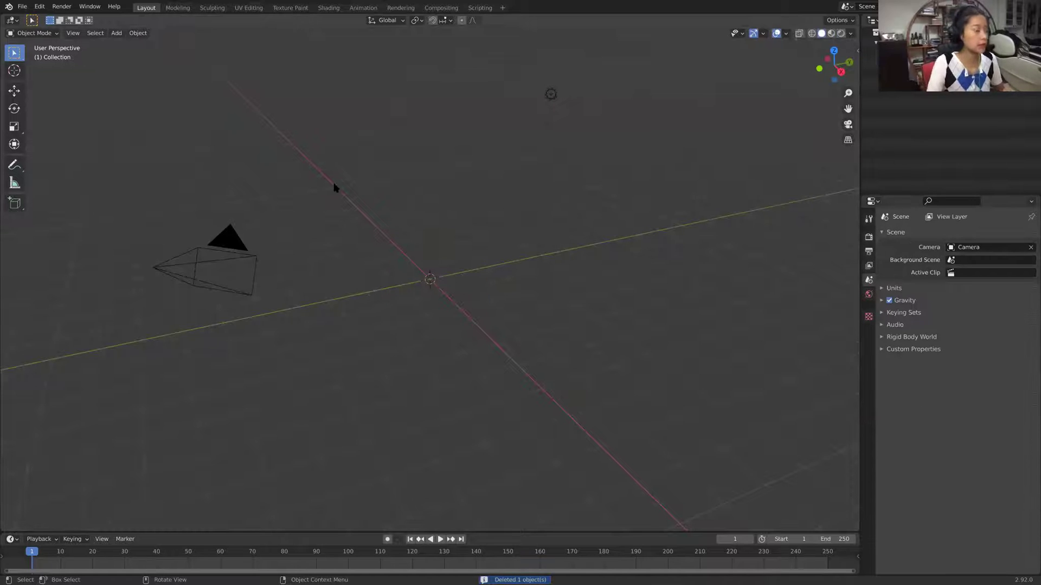
# Import the female figure as a Wavefront OBJ and zoom to a near-front view
pyautogui.click(22, 7)
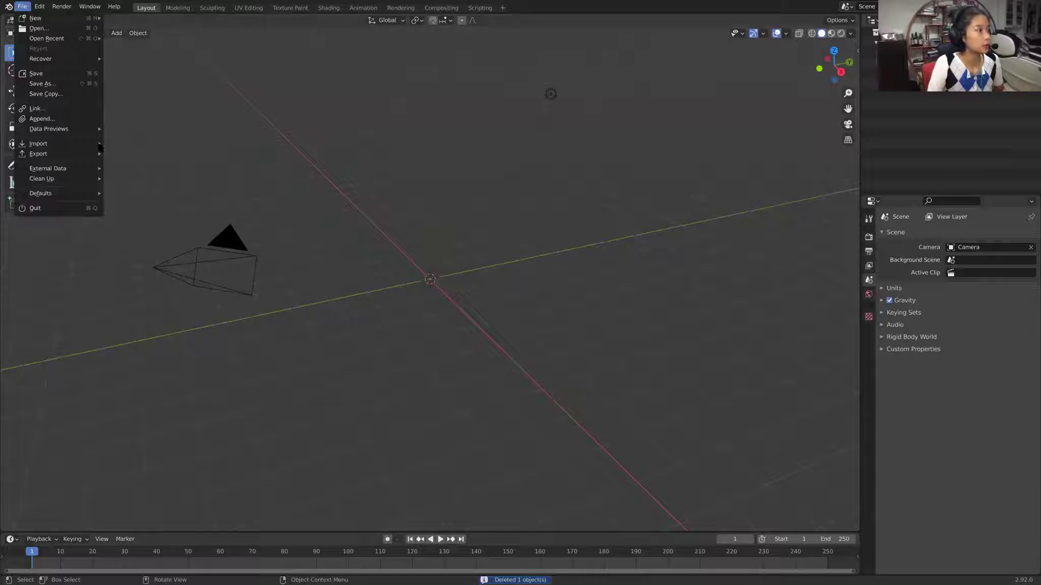
pyautogui.moveTo(90, 149)
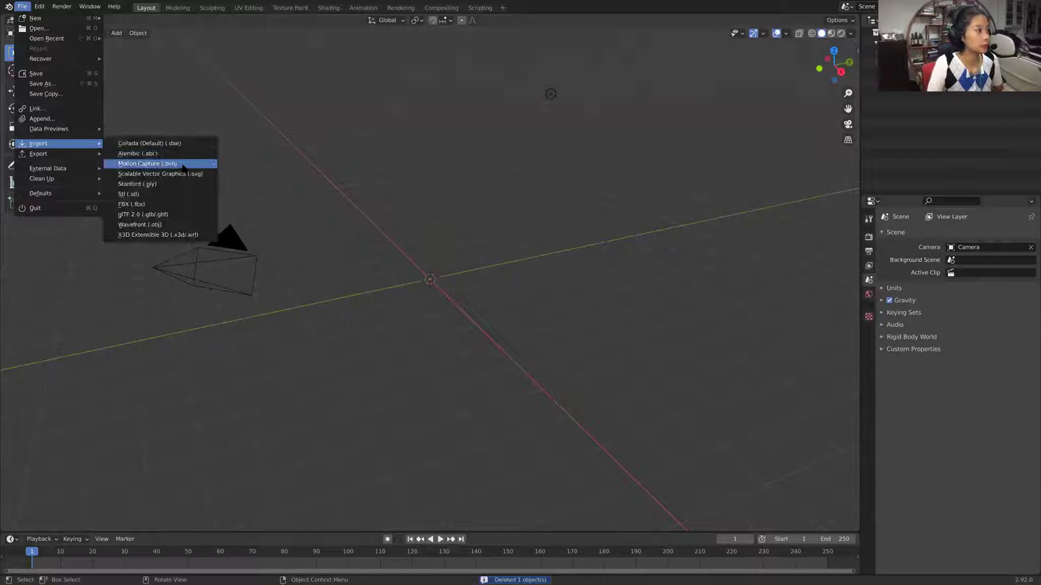
pyautogui.click(177, 224)
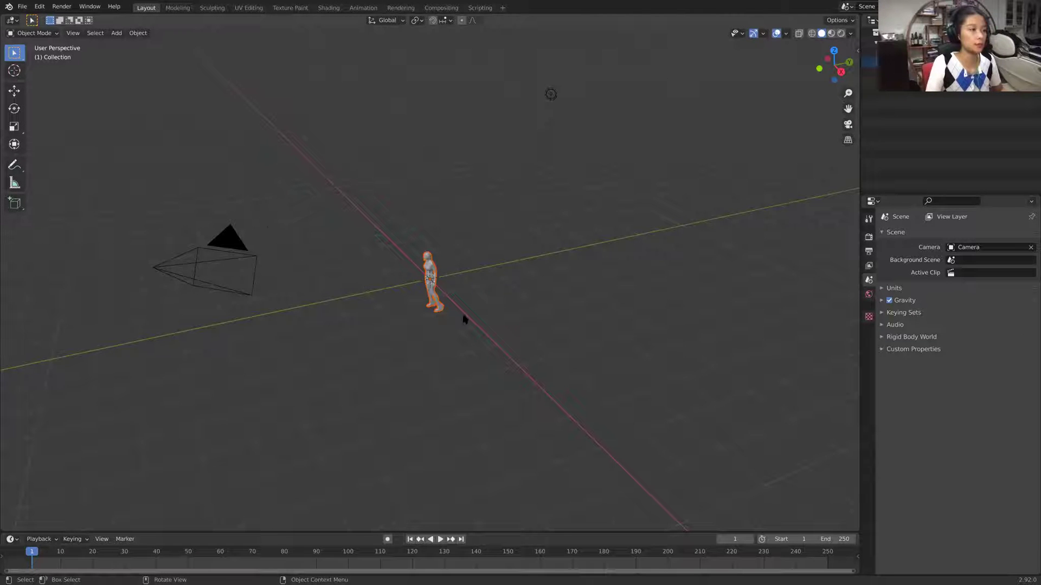
pyautogui.scroll(8, 394, 271)
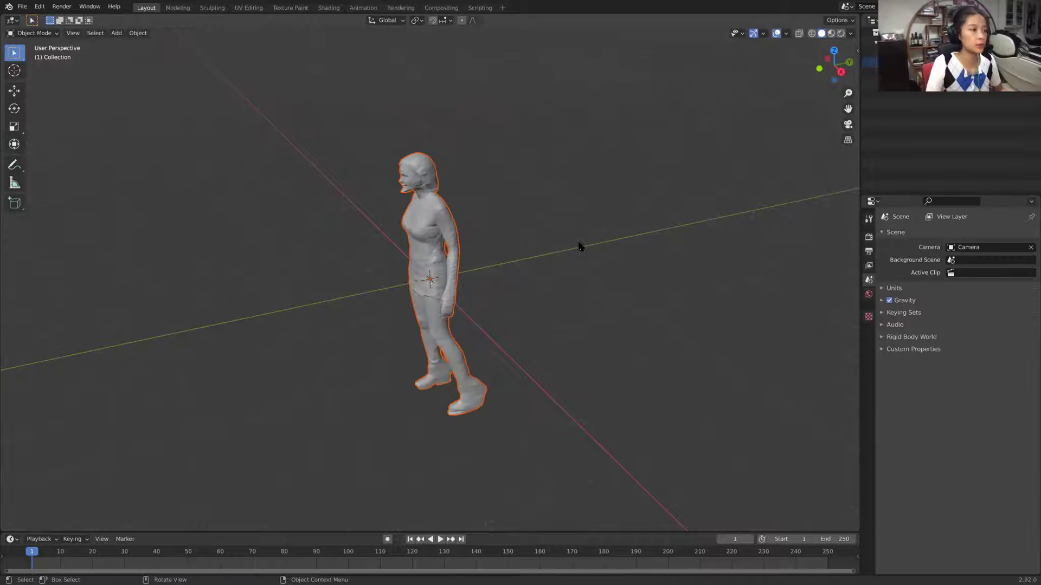
pyautogui.scroll(1, 579, 246)
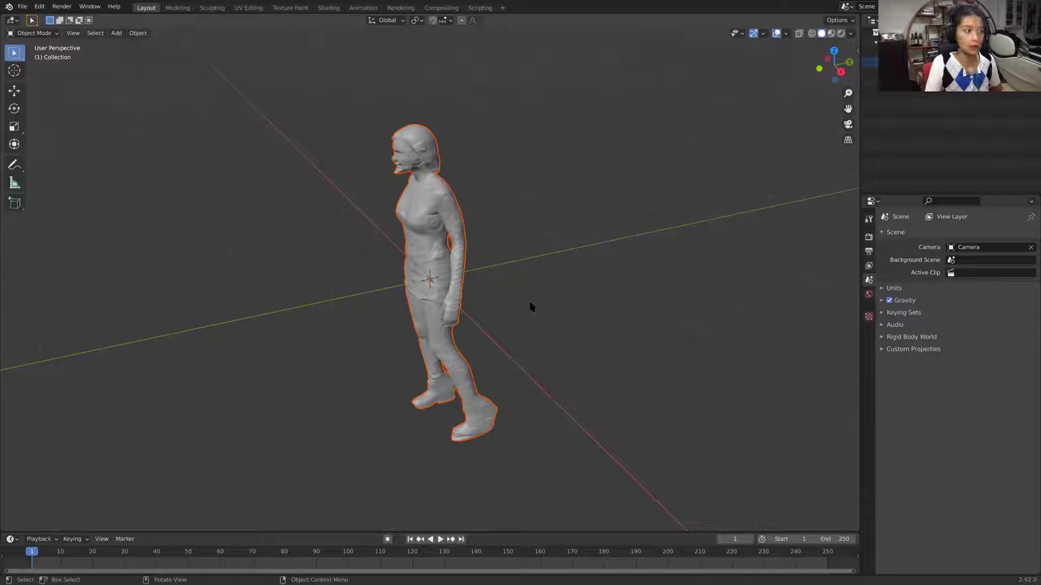
pyautogui.moveTo(488, 260); pyautogui.dragTo(206, 68, button='middle')
# In Right Orthographic view, raise the figure with the Move tool until her feet touch the ground
pyautogui.click(15, 91)
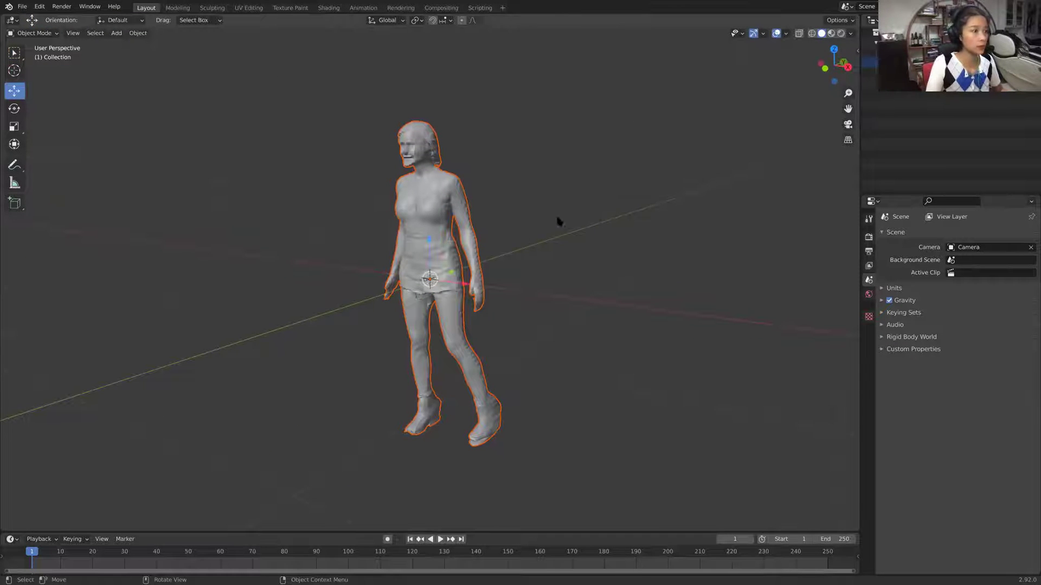
pyautogui.press('KP_5')
pyautogui.press('KP_3')
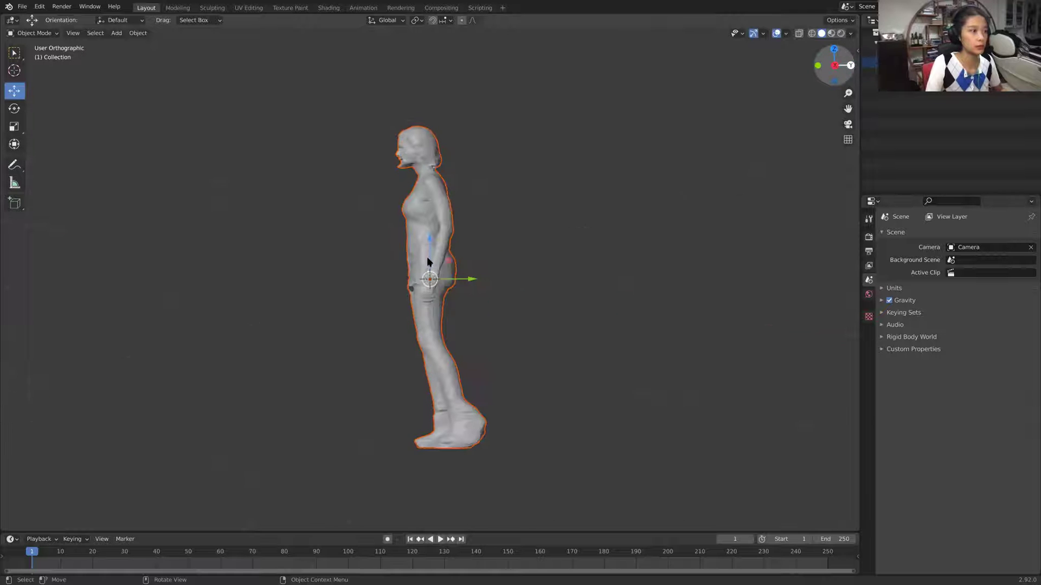
pyautogui.moveTo(427, 248); pyautogui.dragTo(425, 84)
pyautogui.keyDown('shift'); pyautogui.scroll(5, 552, 218); pyautogui.keyUp('shift')
pyautogui.keyDown('shift'); pyautogui.scroll(2, 531, 223); pyautogui.keyUp('shift')
pyautogui.scroll(1, 499, 258)
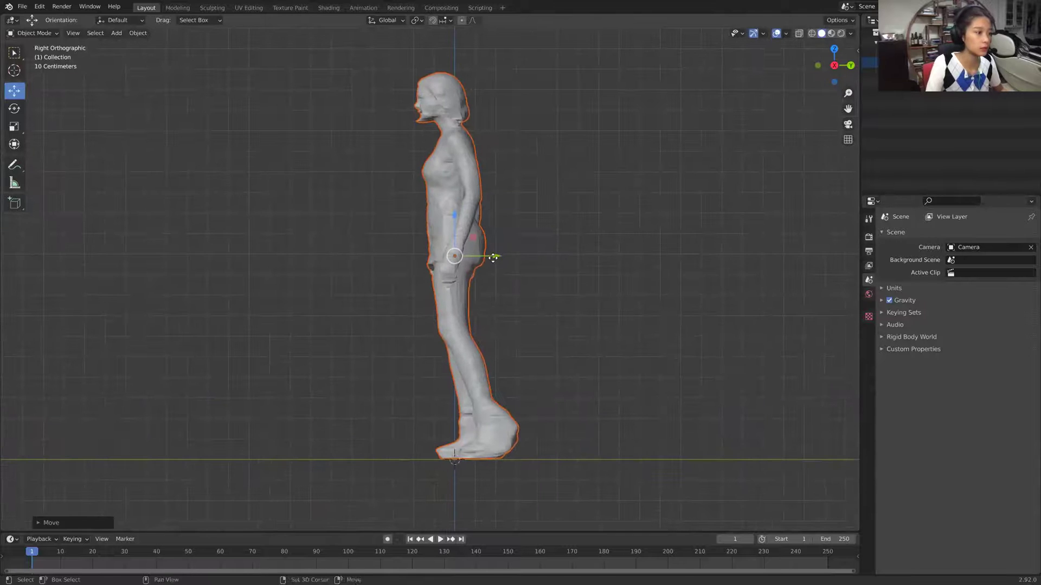
# Shift the figure slightly along the Y axis, then deselect it
pyautogui.press('g')
pyautogui.press('y')
pyautogui.click(487, 259)
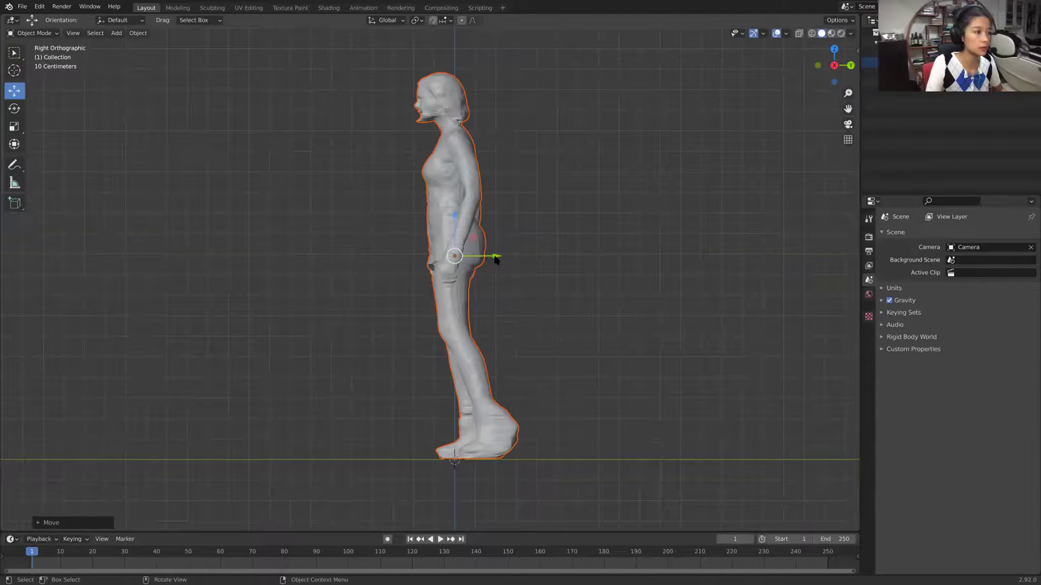
pyautogui.moveTo(493, 255); pyautogui.dragTo(495, 260)
pyautogui.click(579, 168)
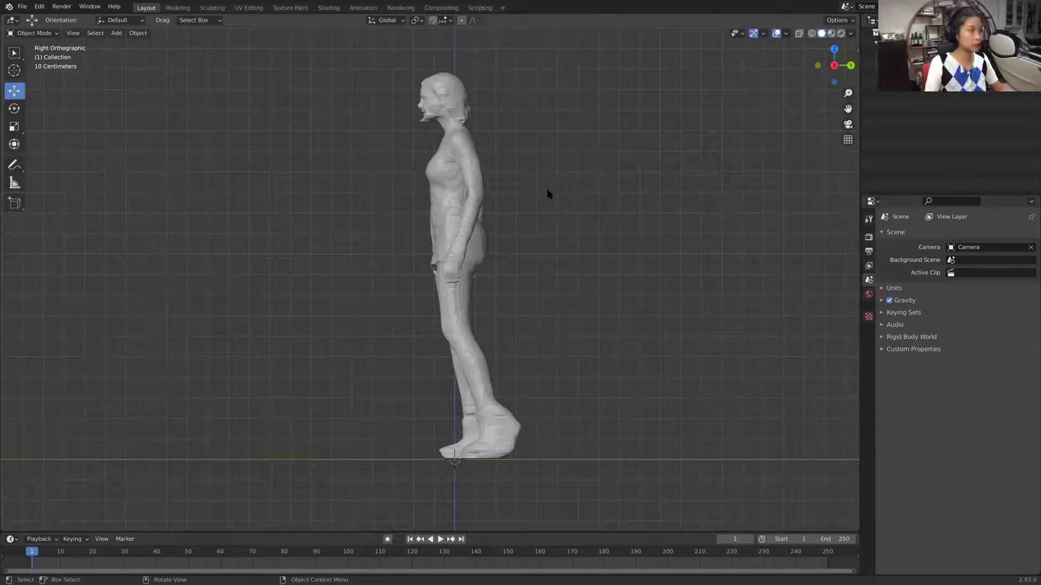
# Bisect the whole Eli mesh in Edit Mode with a cut line from head past the feet
pyautogui.press('a')
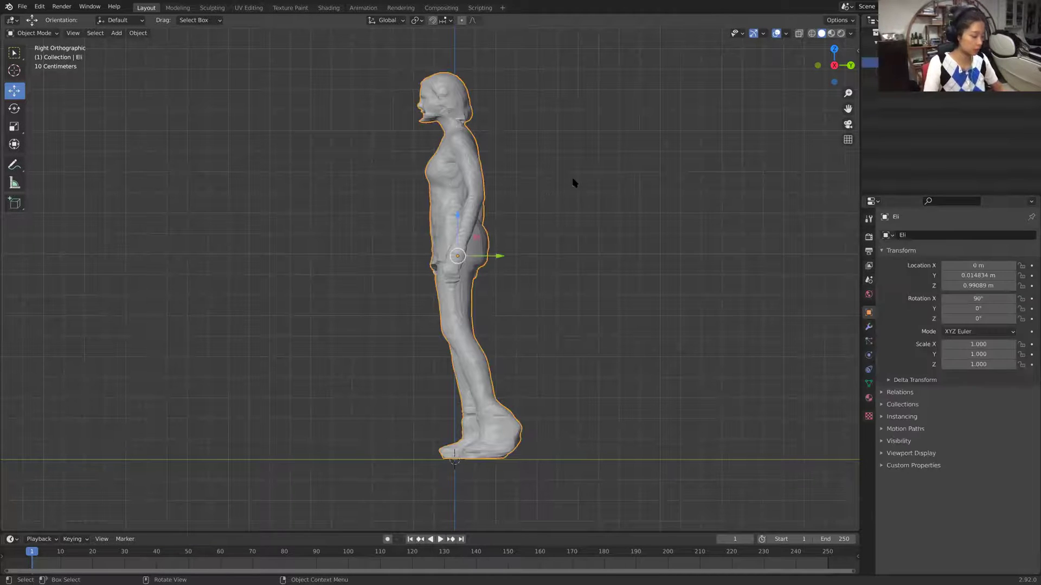
pyautogui.press('Tab')
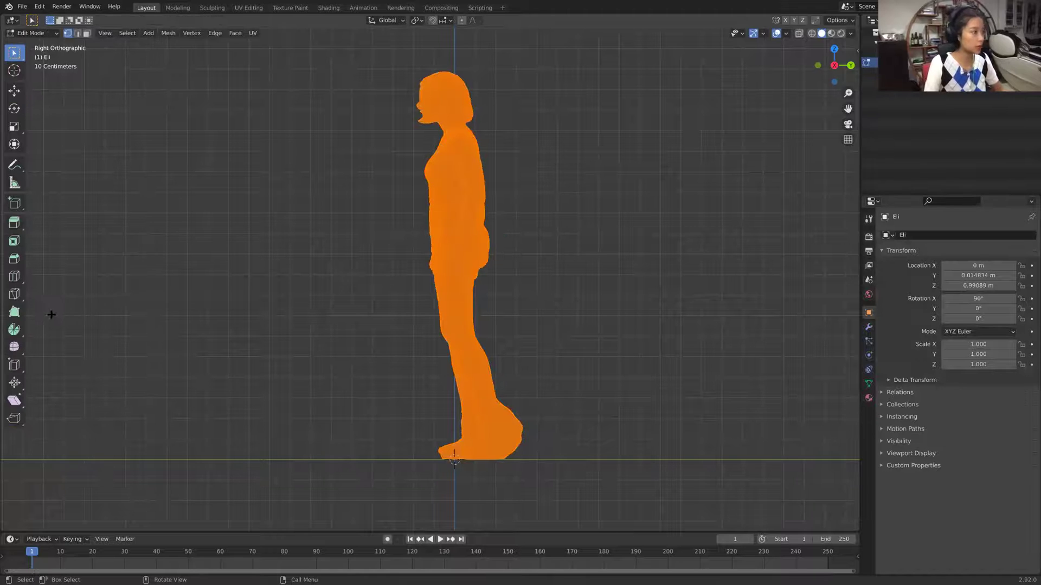
pyautogui.click(15, 296)
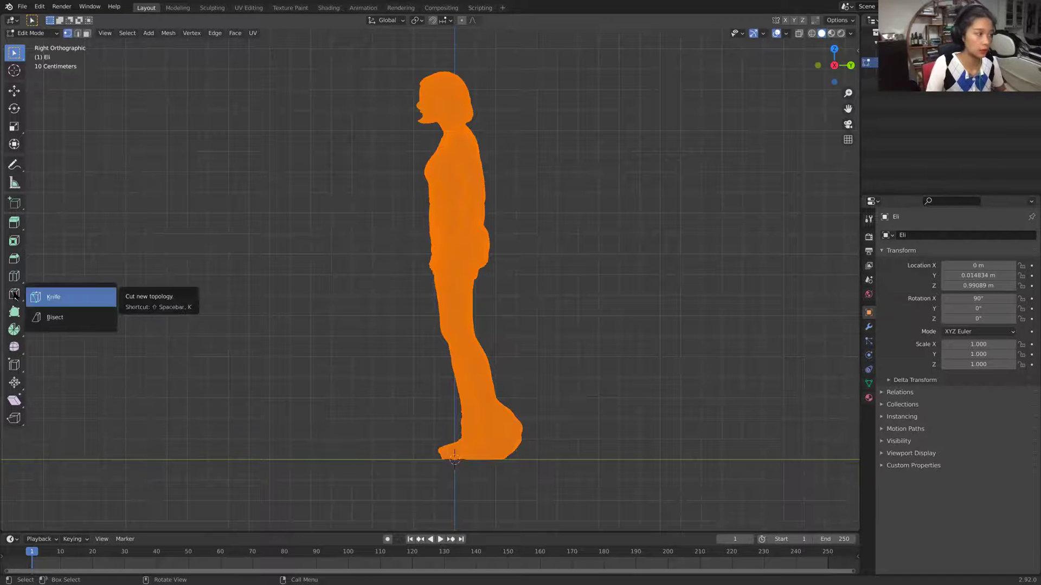
pyautogui.click(61, 318)
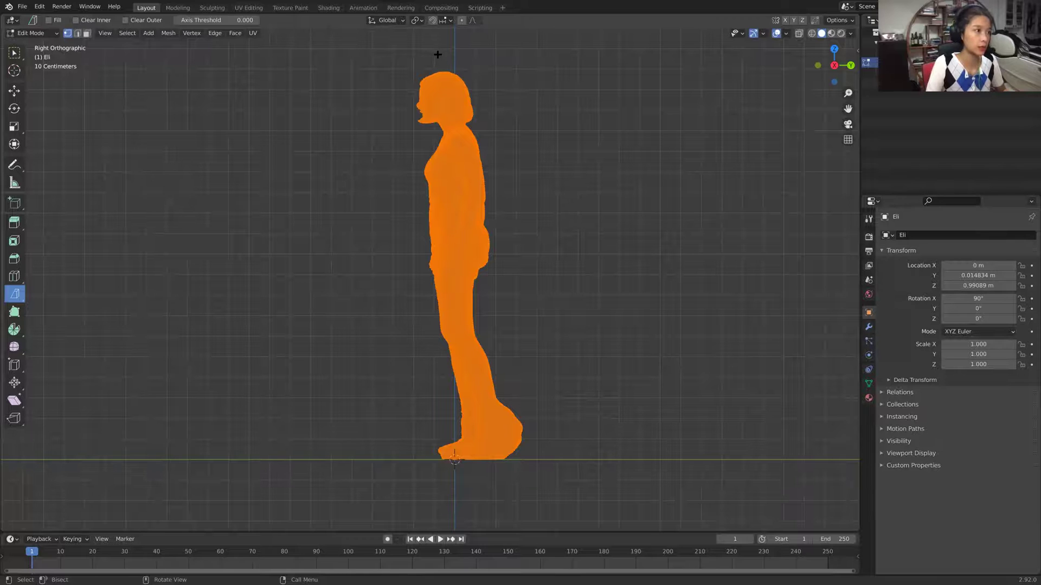
pyautogui.moveTo(437, 54); pyautogui.dragTo(490, 511)
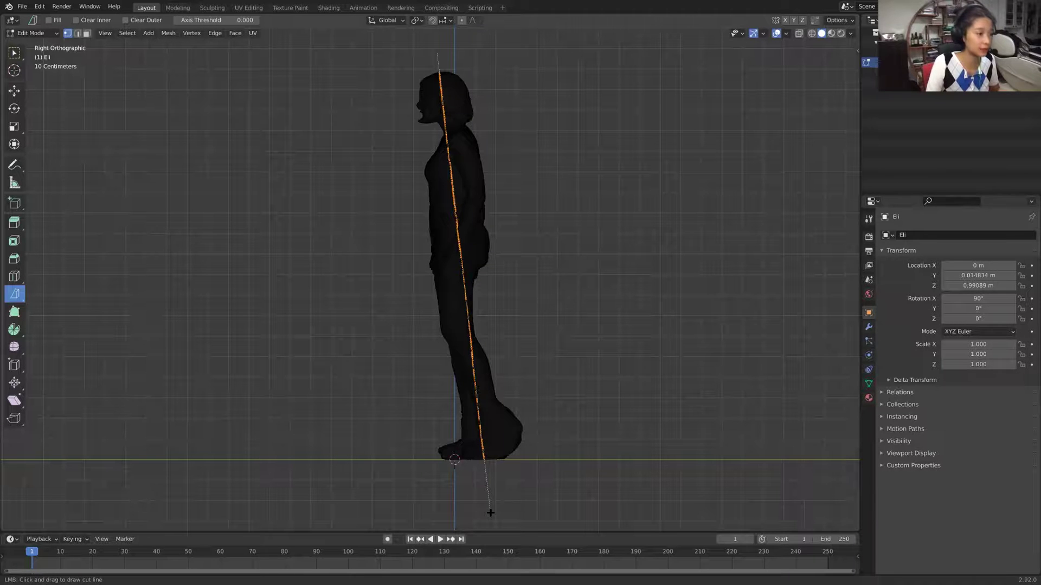
pyautogui.moveTo(490, 511); pyautogui.dragTo(489, 511)
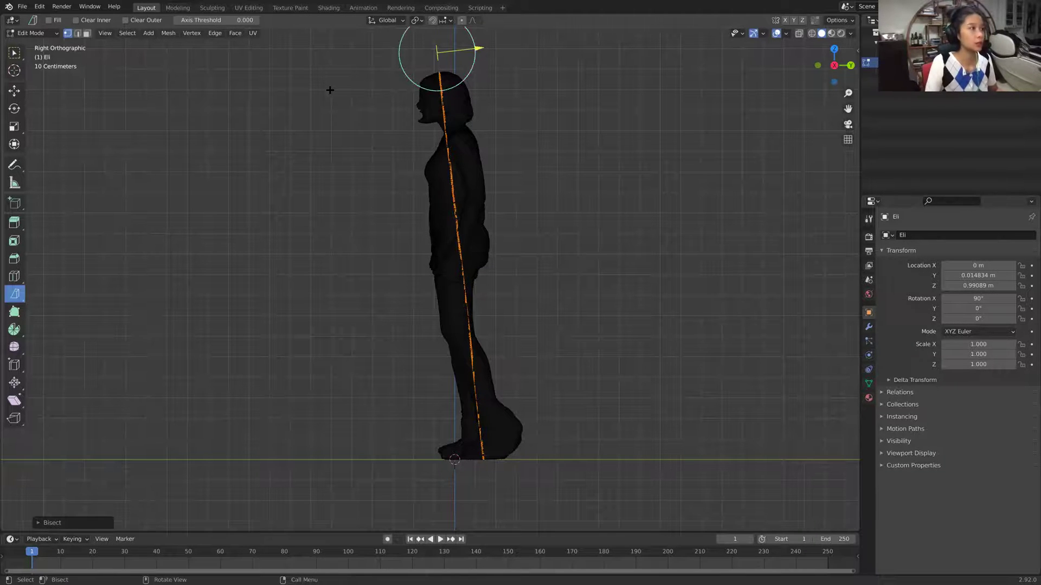
# Select the front half bounded by the cut, separate it into its own object, and check both halves
pyautogui.click(127, 33)
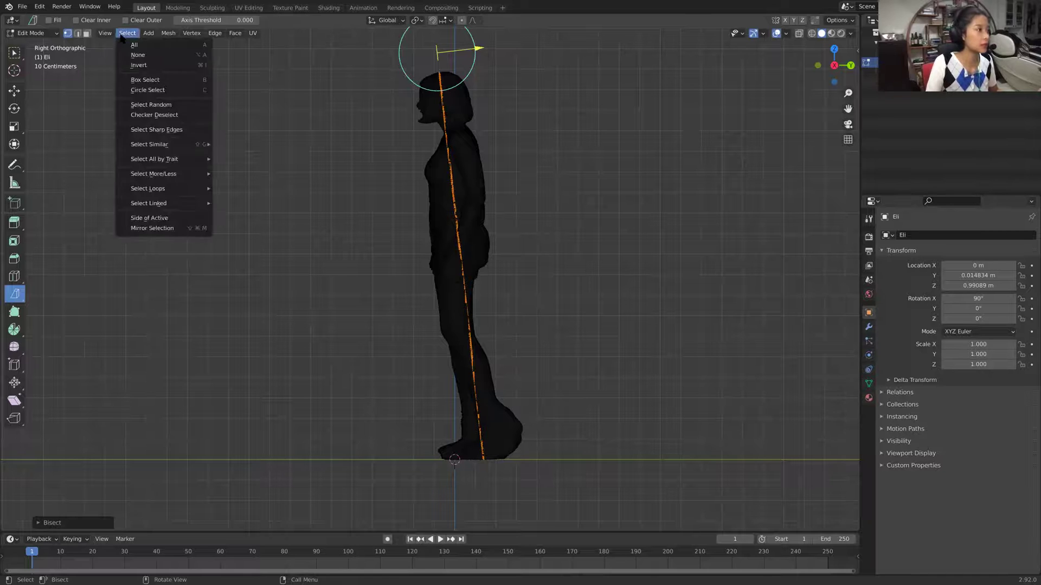
pyautogui.moveTo(162, 188)
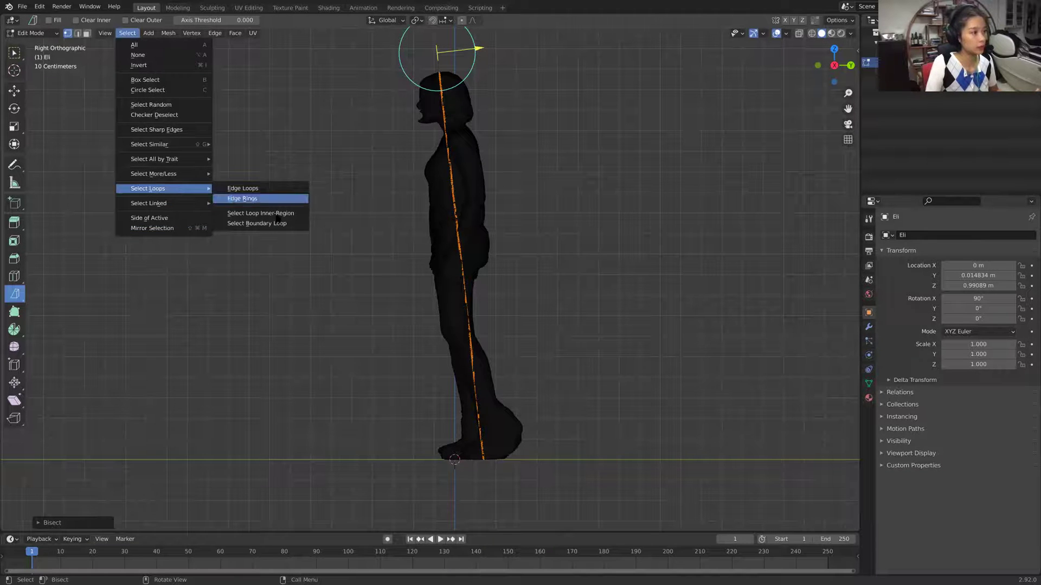
pyautogui.click(277, 215)
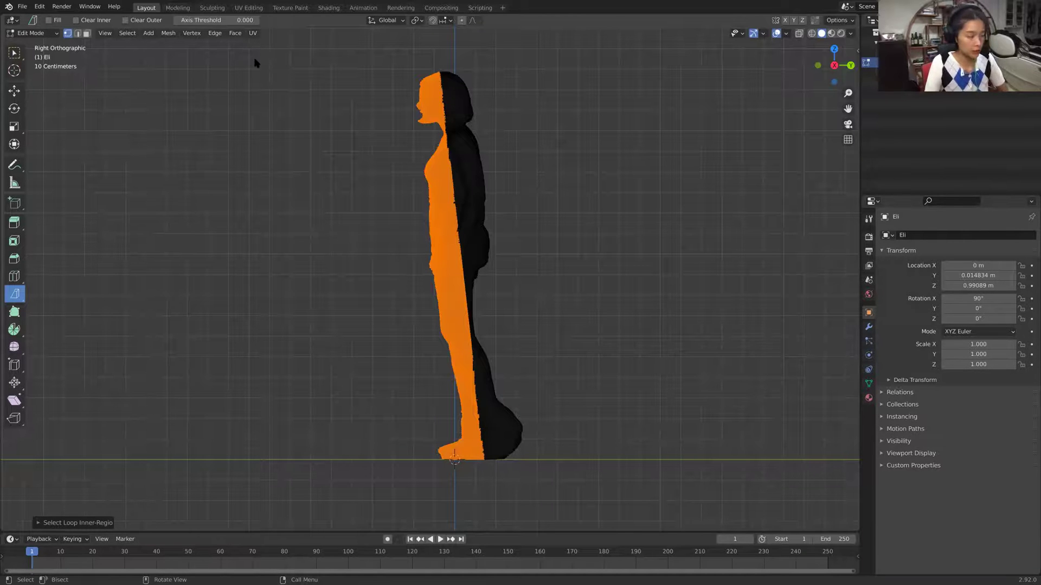
pyautogui.press('p')
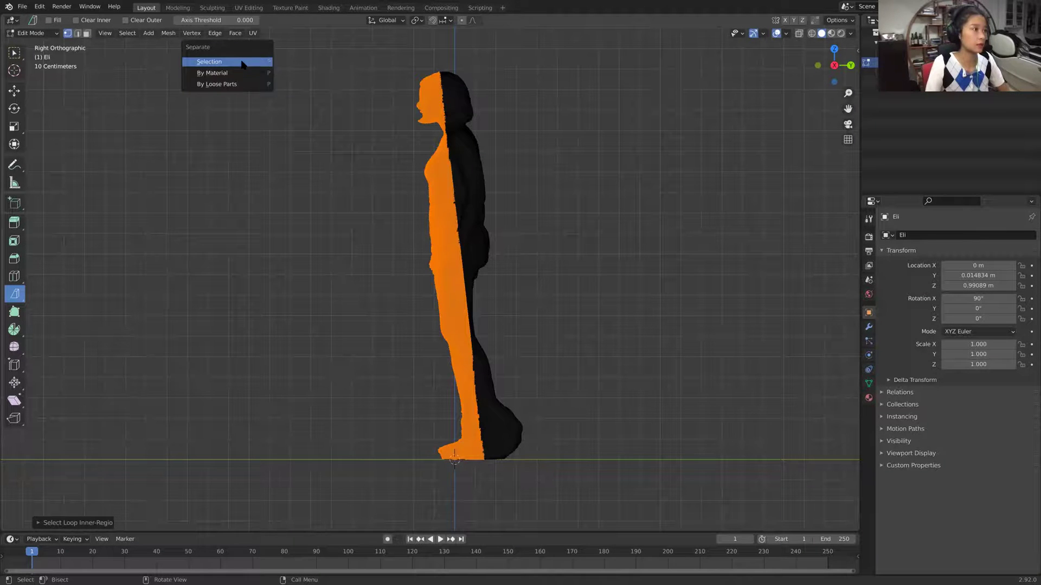
pyautogui.click(242, 63)
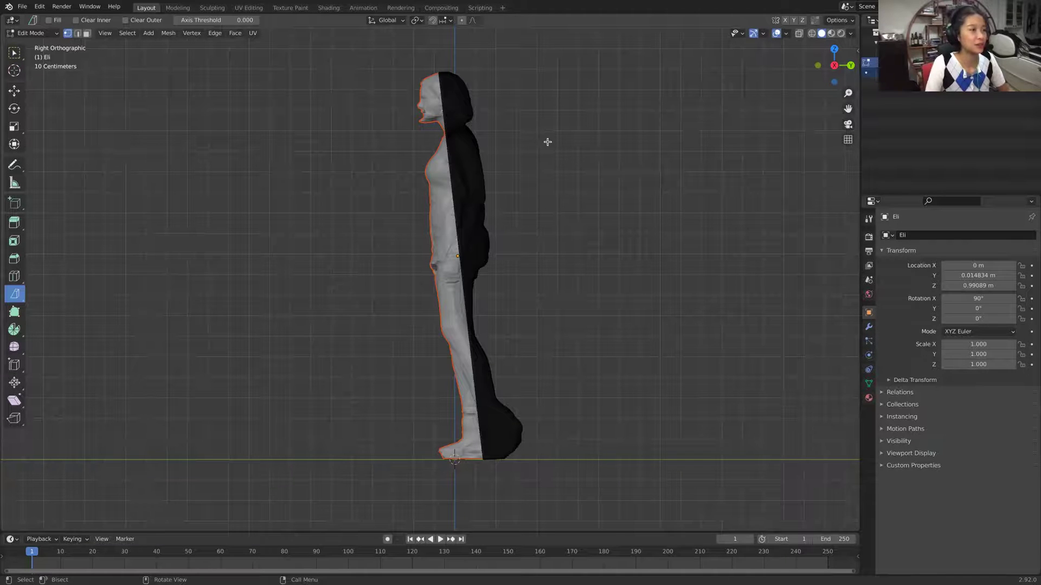
pyautogui.moveTo(571, 137); pyautogui.dragTo(538, 128, button='middle')
pyautogui.moveTo(607, 129); pyautogui.dragTo(611, 217, button='middle')
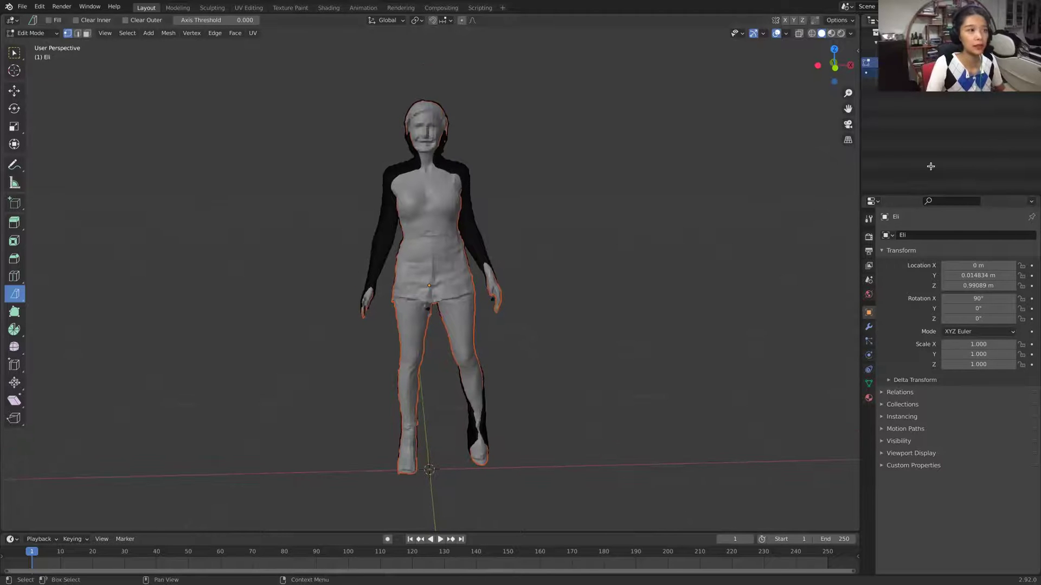
# Switch to UV Editing and snap the 3D view to Front Orthographic
pyautogui.click(249, 7)
pyautogui.moveTo(734, 291); pyautogui.dragTo(591, 187, button='middle')
pyautogui.scroll(3, 776, 306)
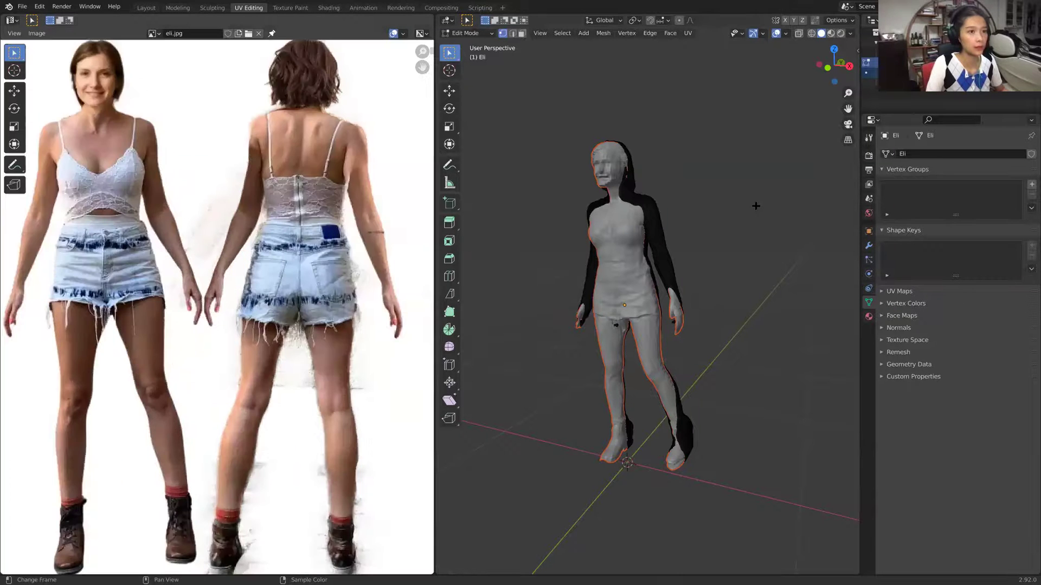
pyautogui.click(828, 67)
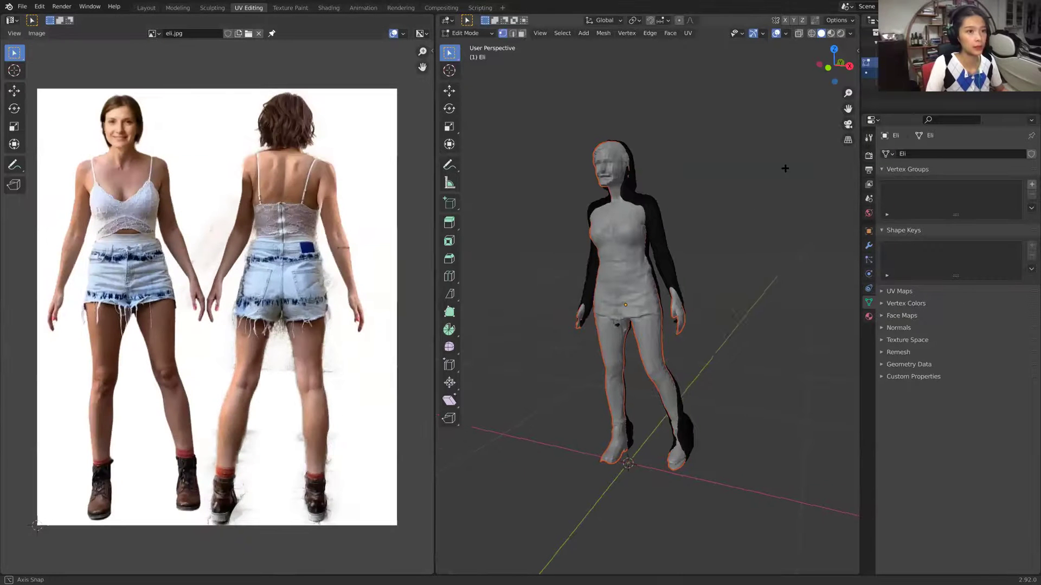
pyautogui.click(833, 65)
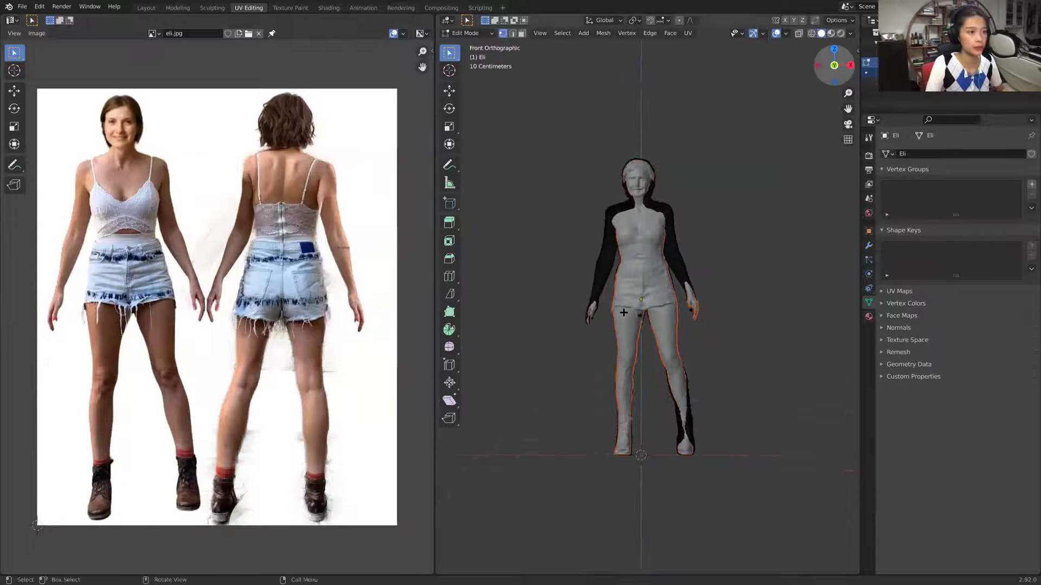
pyautogui.scroll(3, 775, 369)
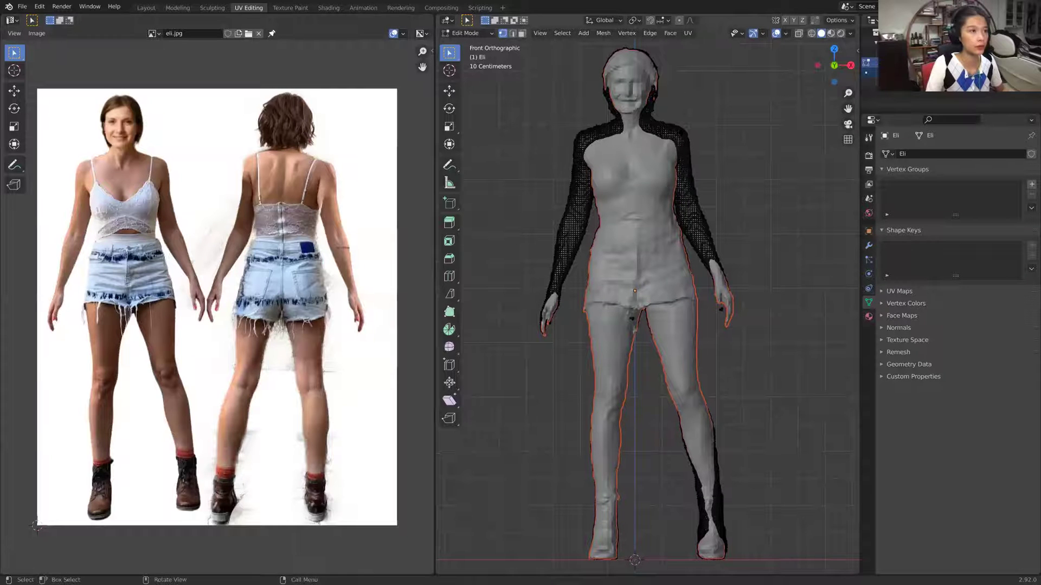
# Apply UV Project From View to the selection, then deselect and view the body three-quarter front
pyautogui.click(688, 35)
pyautogui.click(708, 133)
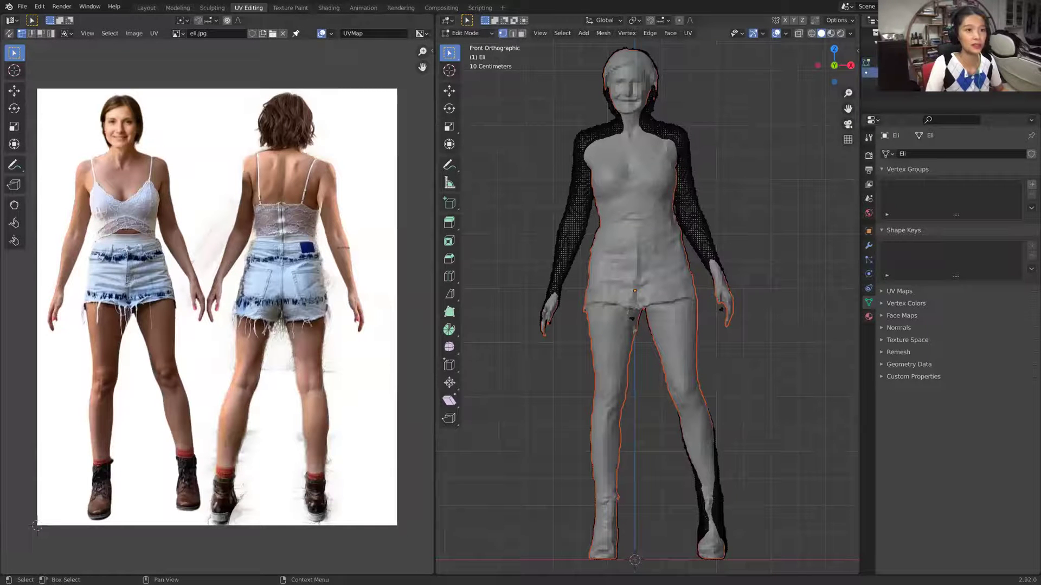
pyautogui.click(739, 132)
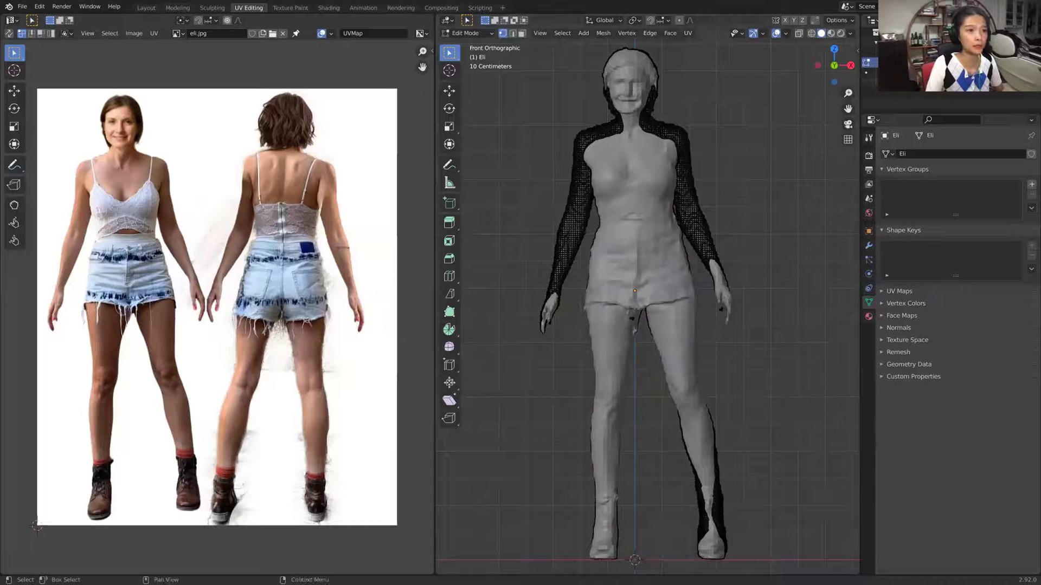
pyautogui.scroll(1, 922, 70)
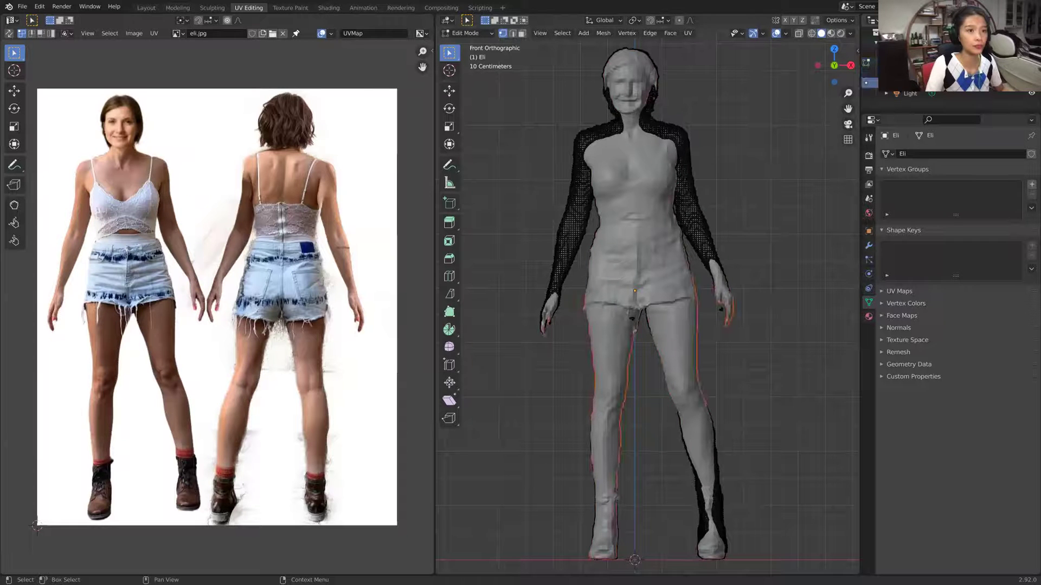
pyautogui.scroll(1, 915, 98)
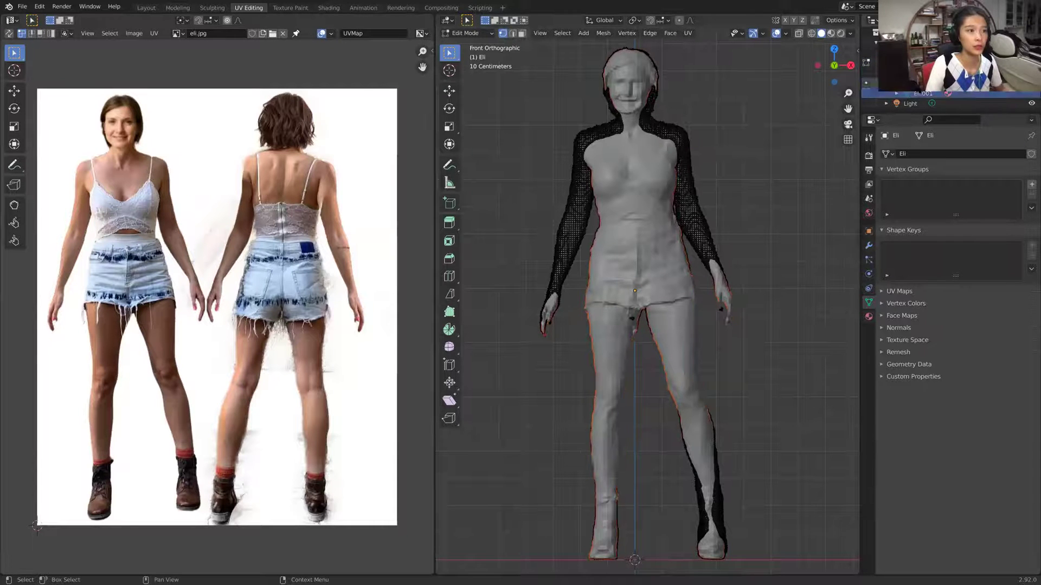
pyautogui.moveTo(656, 174)
pyautogui.mouseDown(button='middle')
pyautogui.moveTo(618, 187)
pyautogui.moveTo(668, 166)
pyautogui.mouseUp(button='middle')
pyautogui.moveTo(649, 59); pyautogui.dragTo(755, 105, button='middle')
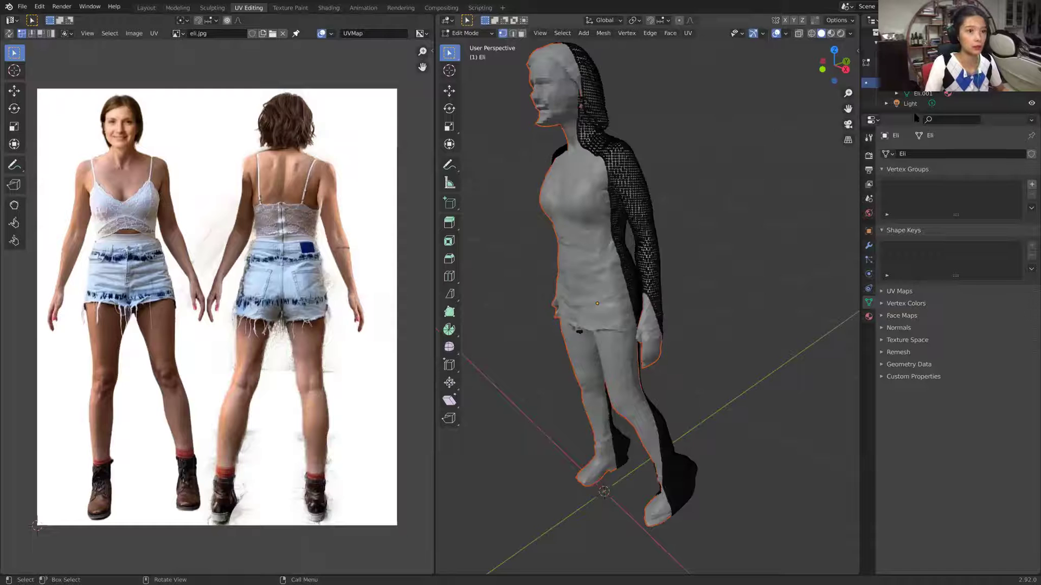
pyautogui.moveTo(699, 151); pyautogui.dragTo(732, 188, button='middle')
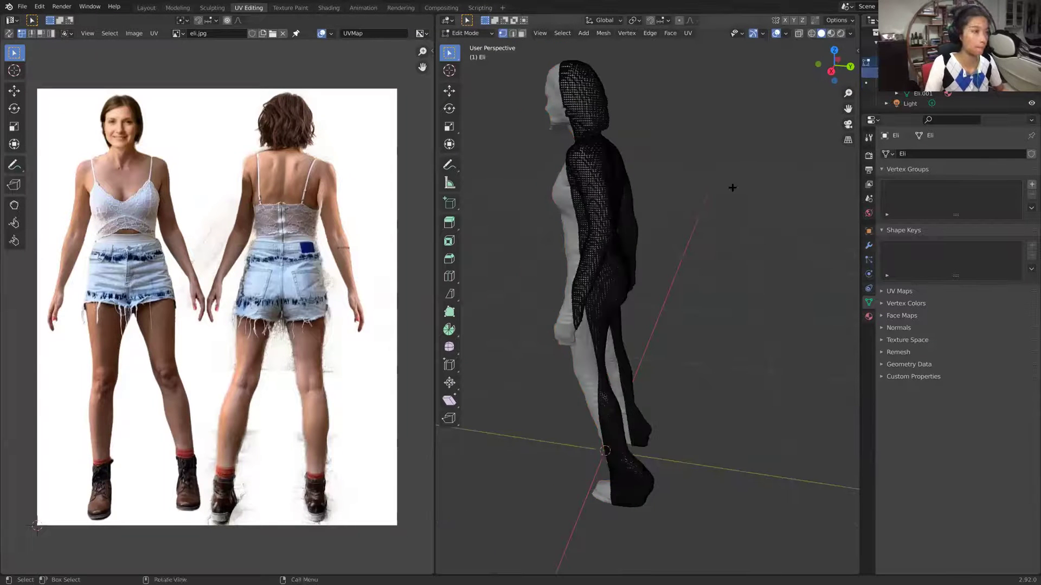
# Select the whole mesh and project its UVs from the back view
pyautogui.press('a')
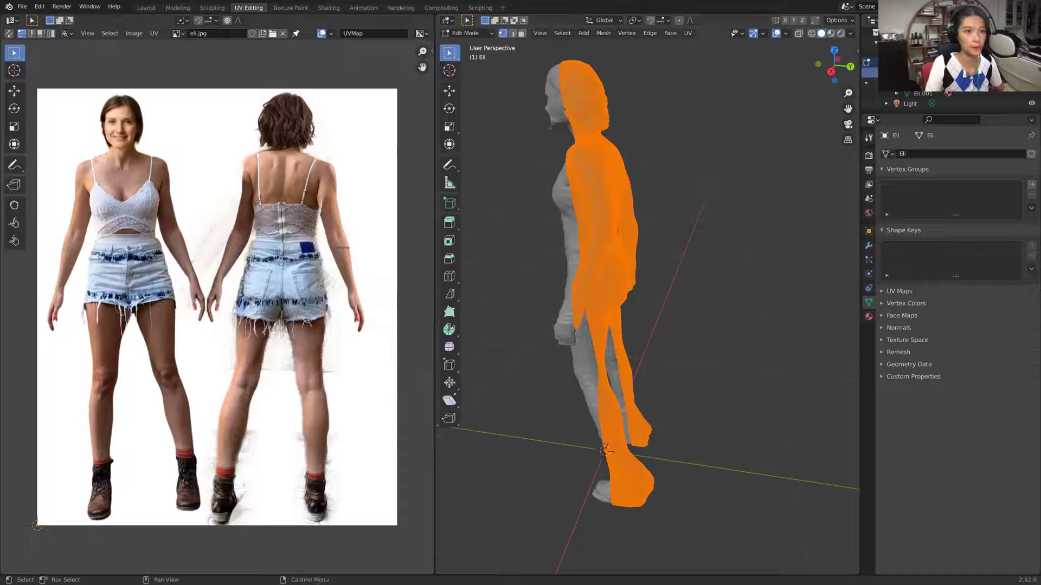
pyautogui.moveTo(705, 196); pyautogui.dragTo(650, 267, button='middle')
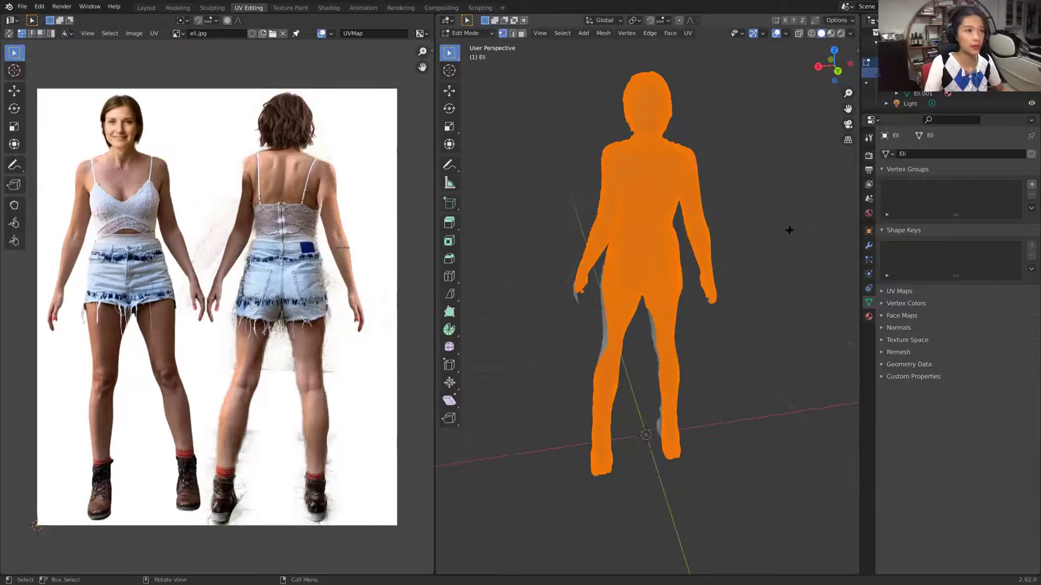
pyautogui.moveTo(779, 226); pyautogui.dragTo(712, 179, button='middle')
pyautogui.scroll(2, 715, 51)
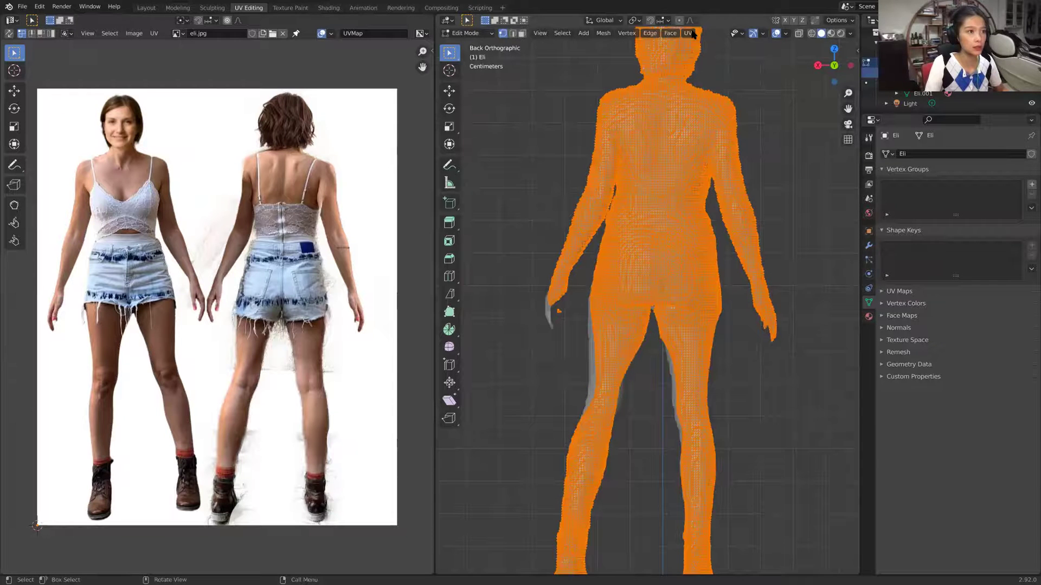
pyautogui.scroll(-1, 705, 55)
pyautogui.click(687, 33)
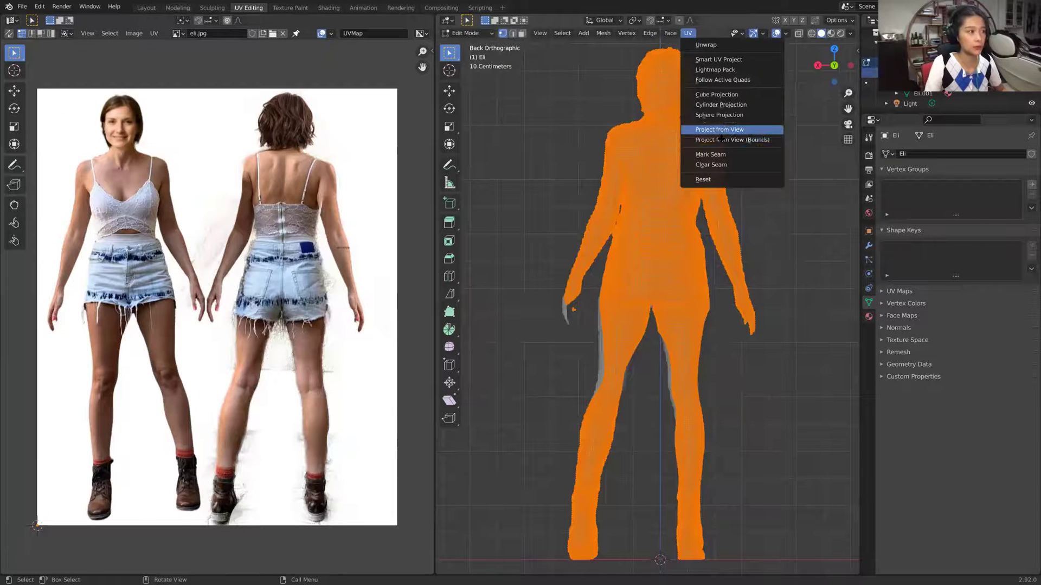
pyautogui.click(725, 130)
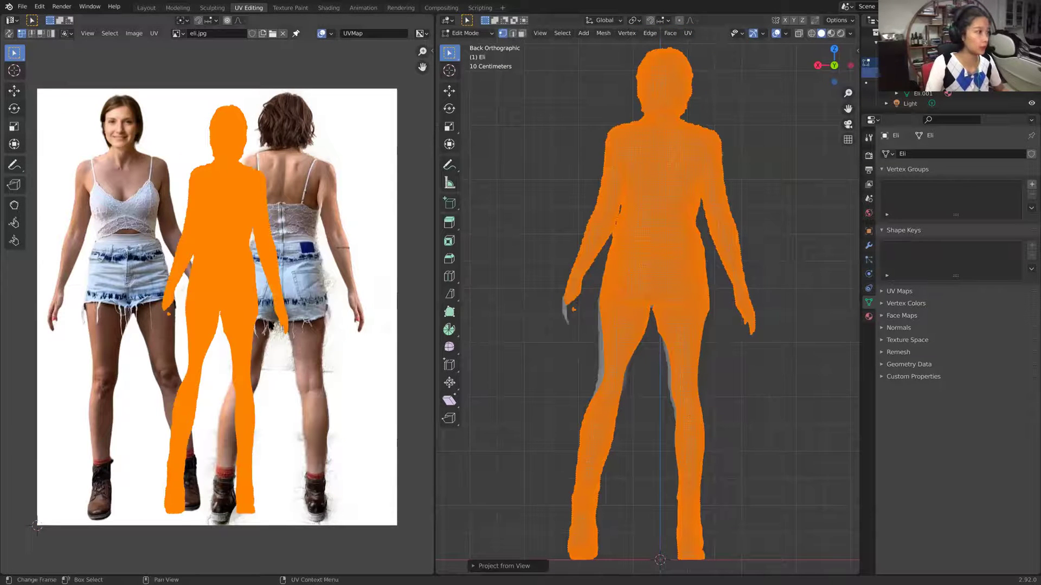
# Scale and move the UV silhouette over the rear figure in eli.jpg
pyautogui.press('s')
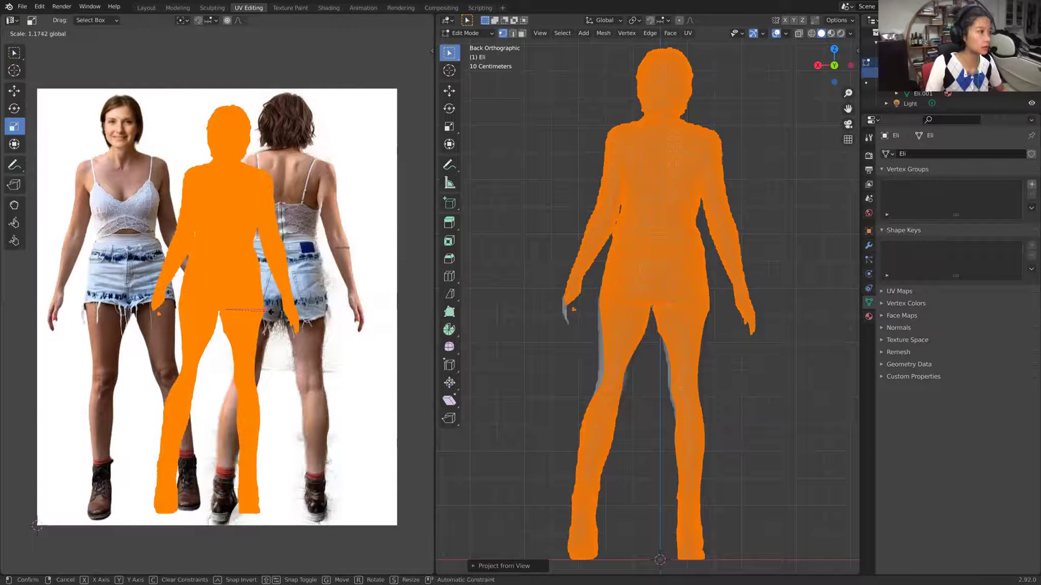
pyautogui.click(236, 309)
pyautogui.press('g')
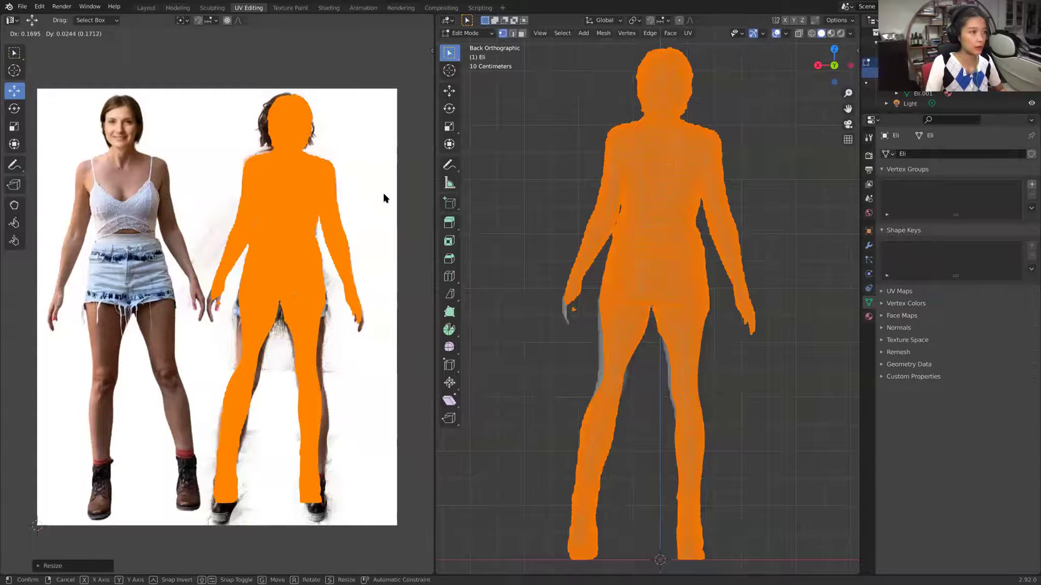
pyautogui.click(288, 294)
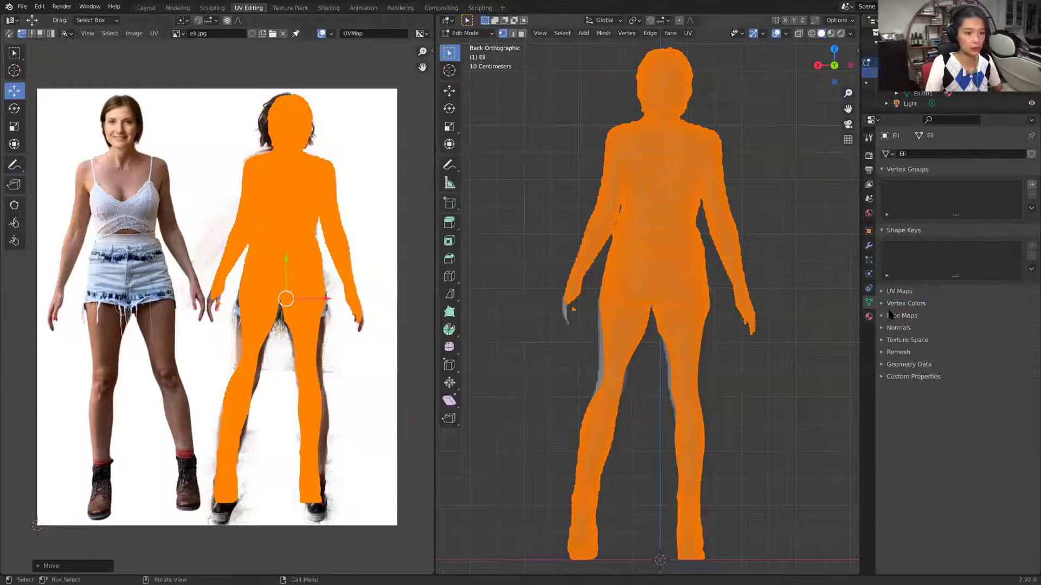
# Give the Default OBJ material an Image Texture base colour using the loaded eli.jpg
pyautogui.click(869, 317)
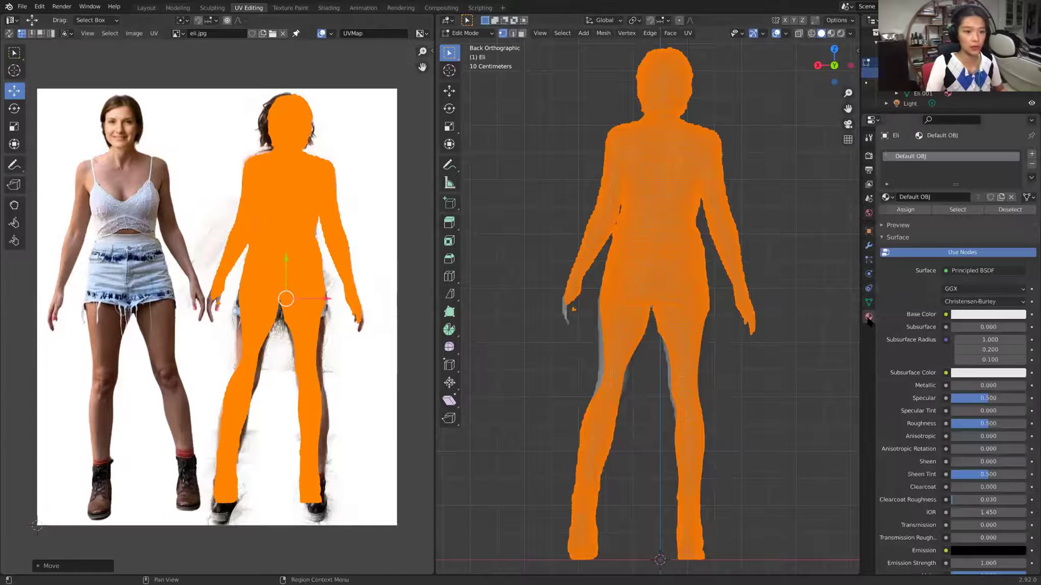
pyautogui.click(738, 387)
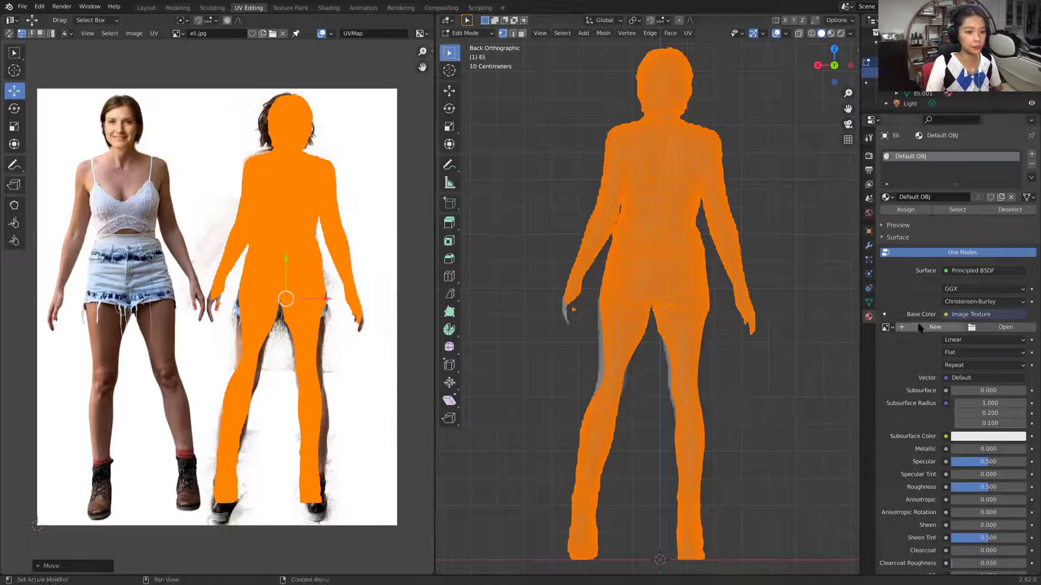
pyautogui.click(886, 328)
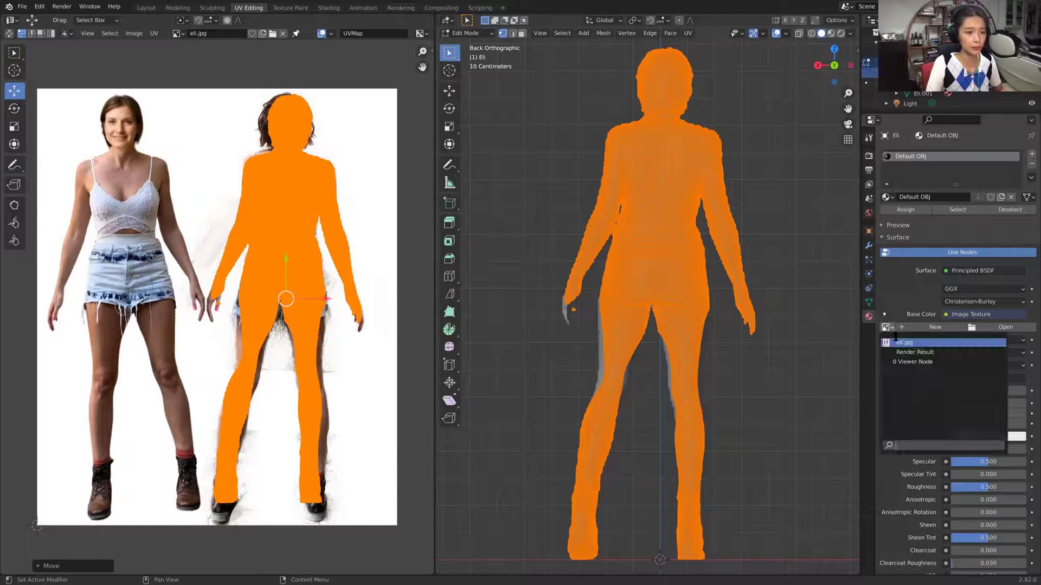
pyautogui.click(900, 344)
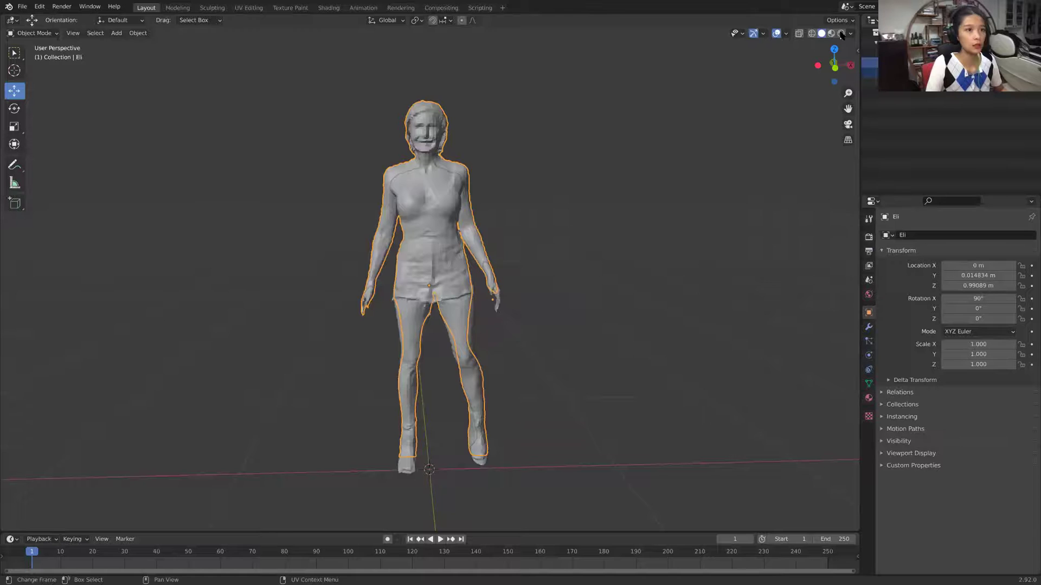
# Preview the figure in Rendered shading, then make Eli.001 active and view its front
pyautogui.click(841, 34)
pyautogui.moveTo(632, 186)
pyautogui.mouseDown(button='middle')
pyautogui.moveTo(425, 130)
pyautogui.moveTo(399, 173)
pyautogui.moveTo(431, 166)
pyautogui.moveTo(426, 199)
pyautogui.moveTo(531, 212)
pyautogui.moveTo(639, 181)
pyautogui.moveTo(404, 201)
pyautogui.mouseUp(button='middle')
pyautogui.hotkey('shift', 'd')
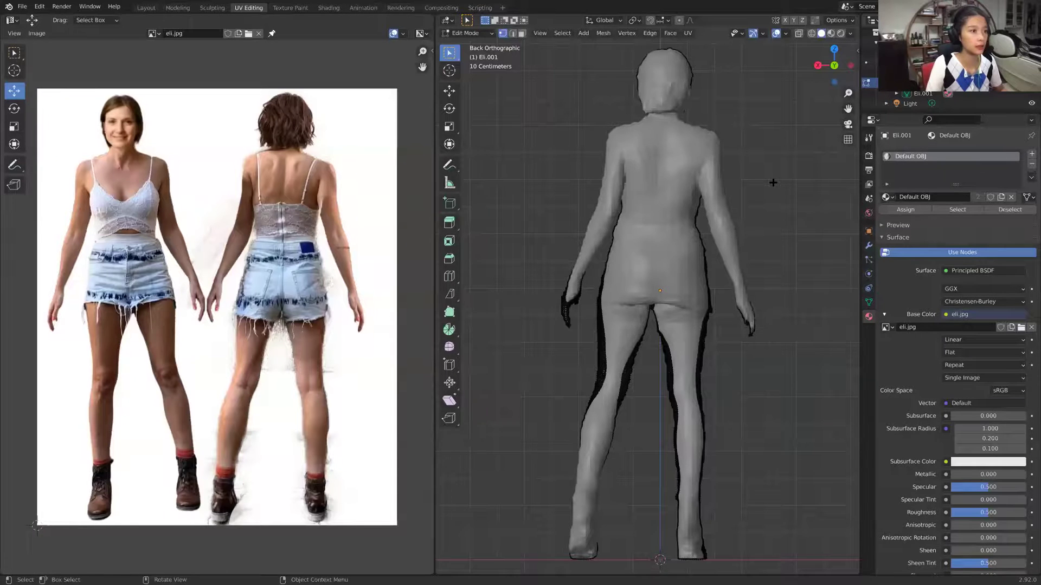
pyautogui.moveTo(754, 189); pyautogui.dragTo(724, 135, button='middle')
pyautogui.moveTo(746, 175); pyautogui.dragTo(737, 235, button='middle')
# Select the entire front half and project its UVs from Front Ortho view onto eli.jpg
pyautogui.scroll(-3, 737, 232)
pyautogui.scroll(2, 738, 235)
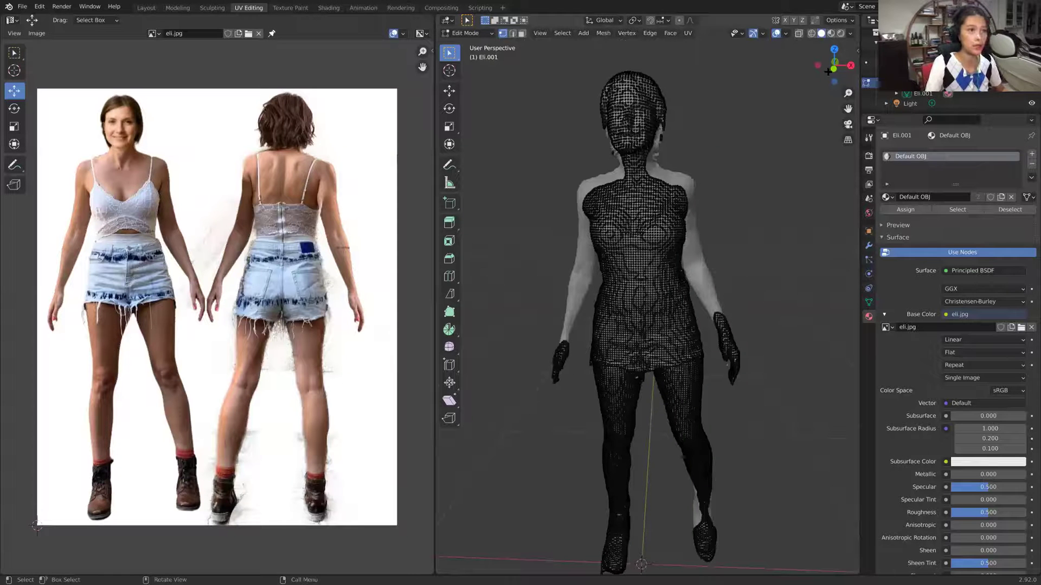
pyautogui.press('a')
pyautogui.press('KP_1')
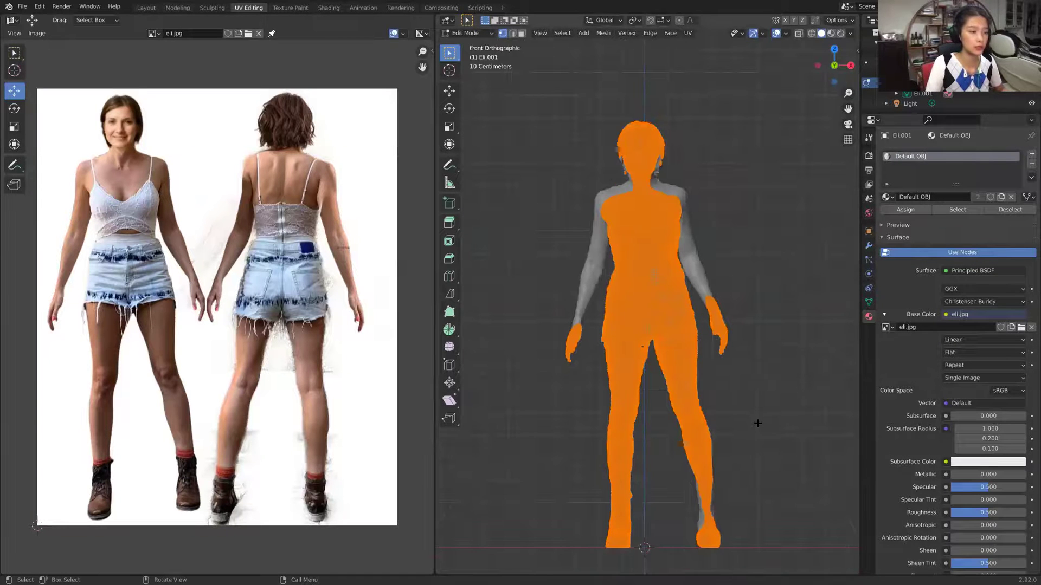
pyautogui.keyDown('shift'); pyautogui.scroll(-2, 753, 400); pyautogui.keyUp('shift')
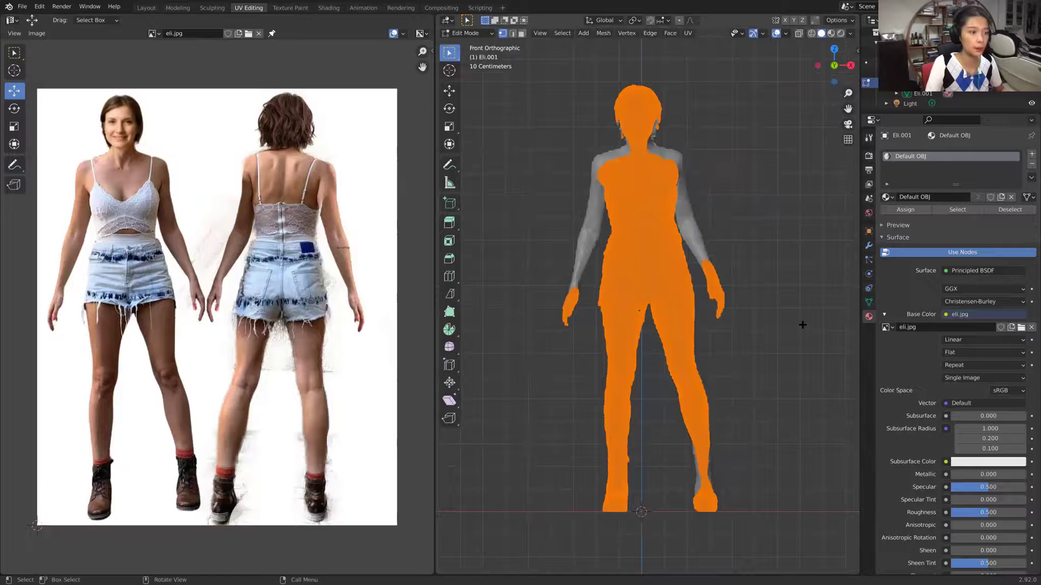
pyautogui.scroll(1, 752, 400)
pyautogui.click(688, 33)
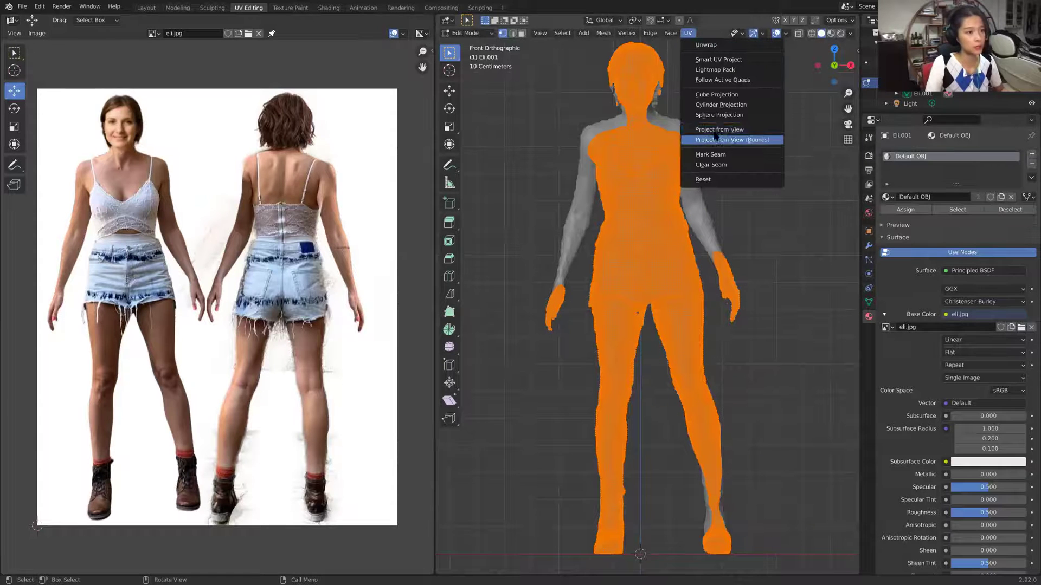
pyautogui.click(715, 130)
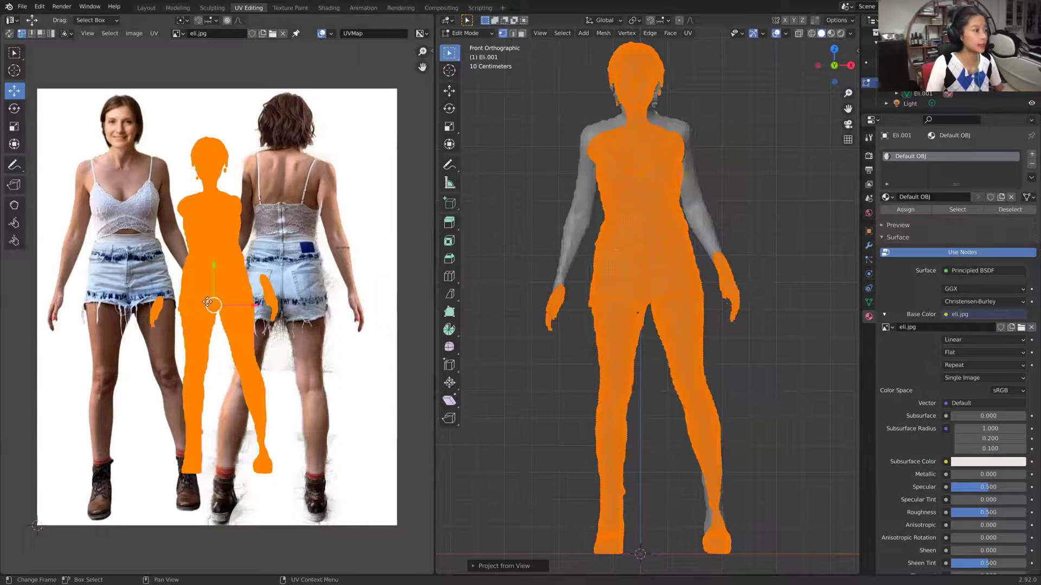
# Shift the front UV silhouette left onto the photo's figure and enlarge it to match
pyautogui.moveTo(206, 305); pyautogui.dragTo(116, 284)
pyautogui.moveTo(2, 175); pyautogui.dragTo(2, 175)
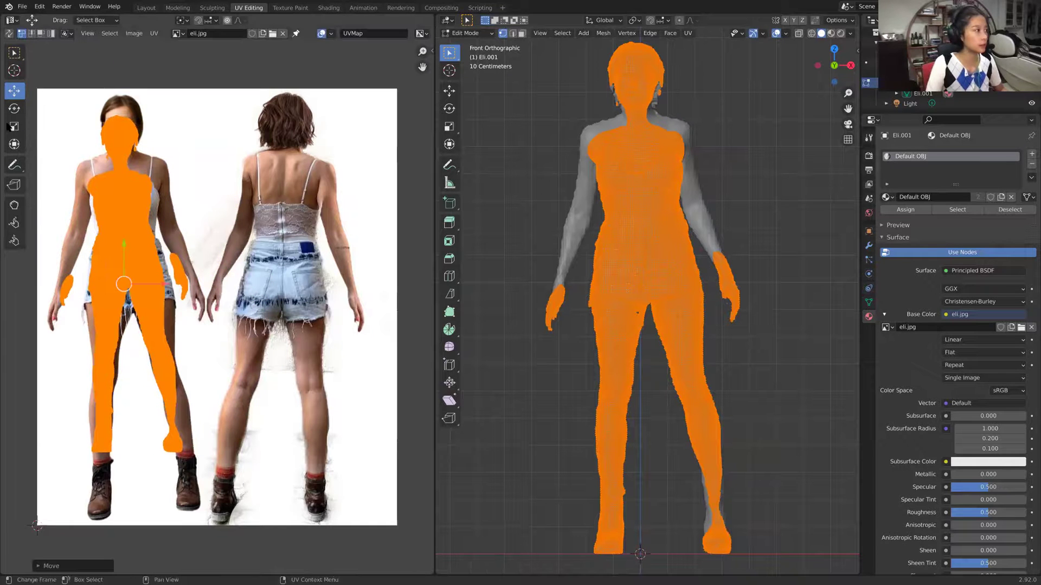
pyautogui.click(14, 126)
pyautogui.moveTo(125, 246); pyautogui.dragTo(124, 243)
pyautogui.click(14, 90)
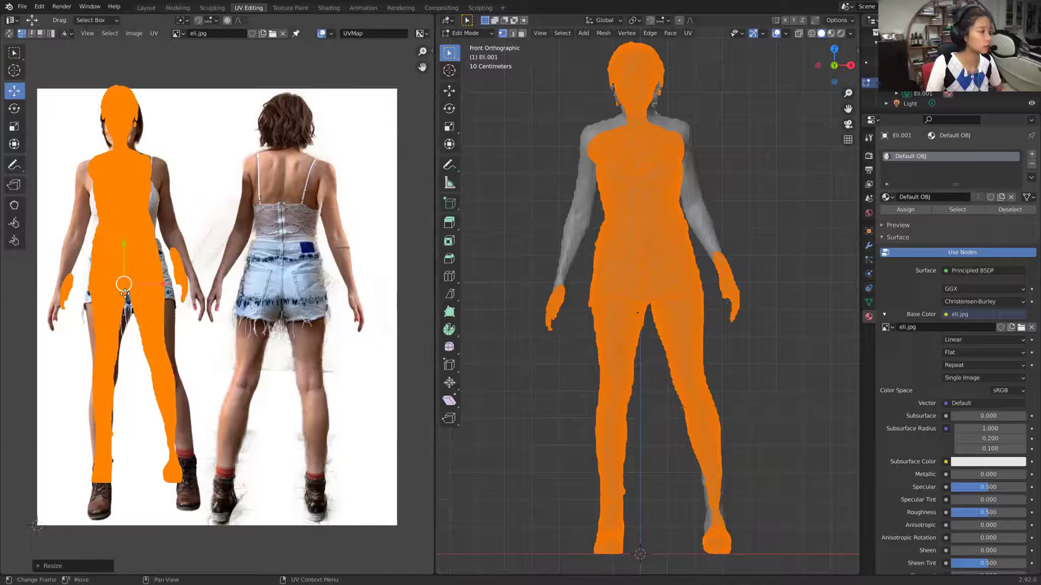
pyautogui.moveTo(131, 282); pyautogui.dragTo(133, 293)
pyautogui.press('s')
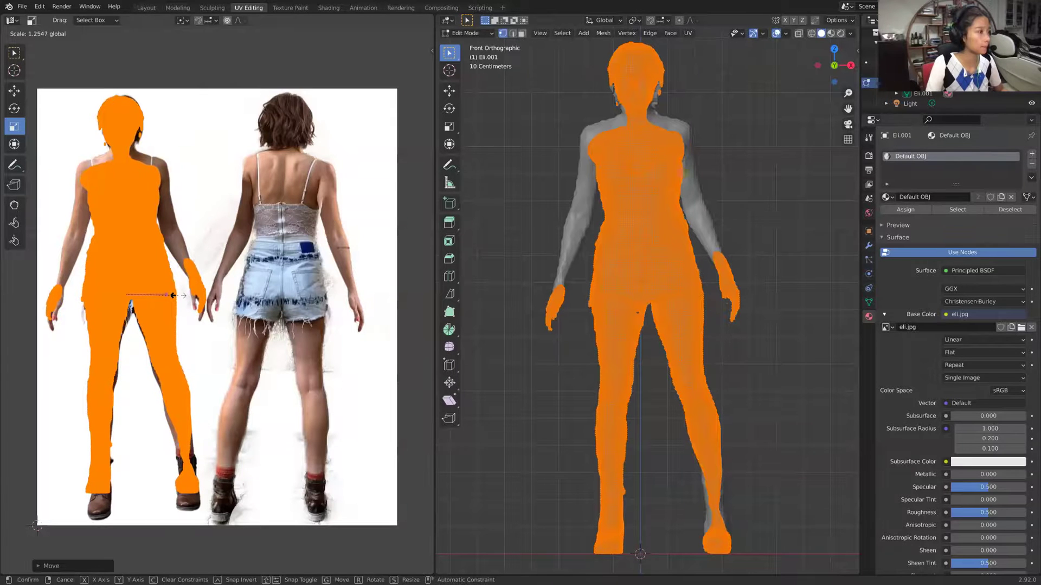
pyautogui.click(173, 295)
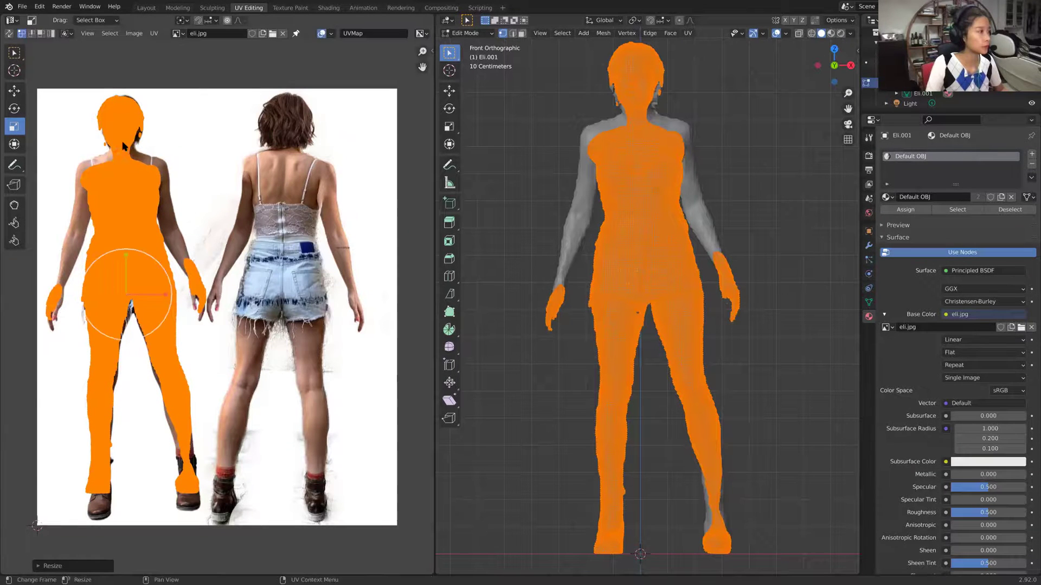
# Reposition the island, stretch it vertically to fit the body, then return to Layout
pyautogui.click(14, 89)
pyautogui.moveTo(123, 292); pyautogui.dragTo(125, 292)
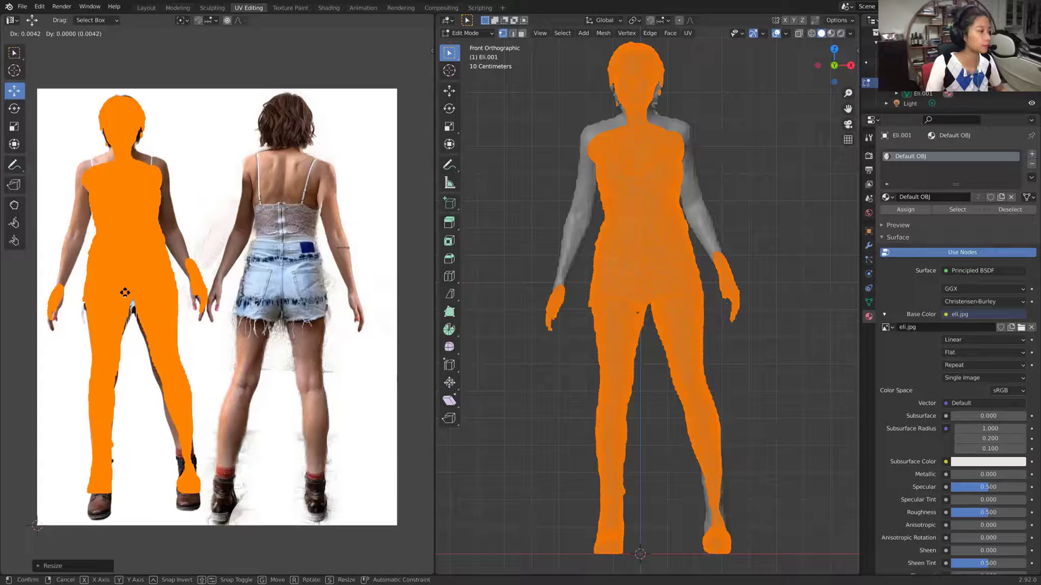
pyautogui.moveTo(125, 292); pyautogui.dragTo(125, 293)
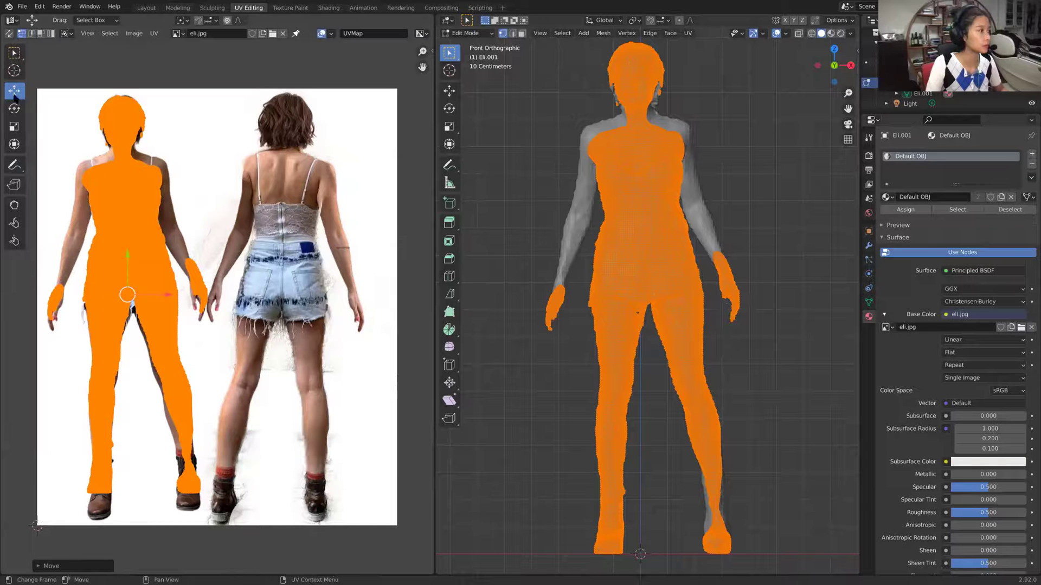
pyautogui.click(14, 127)
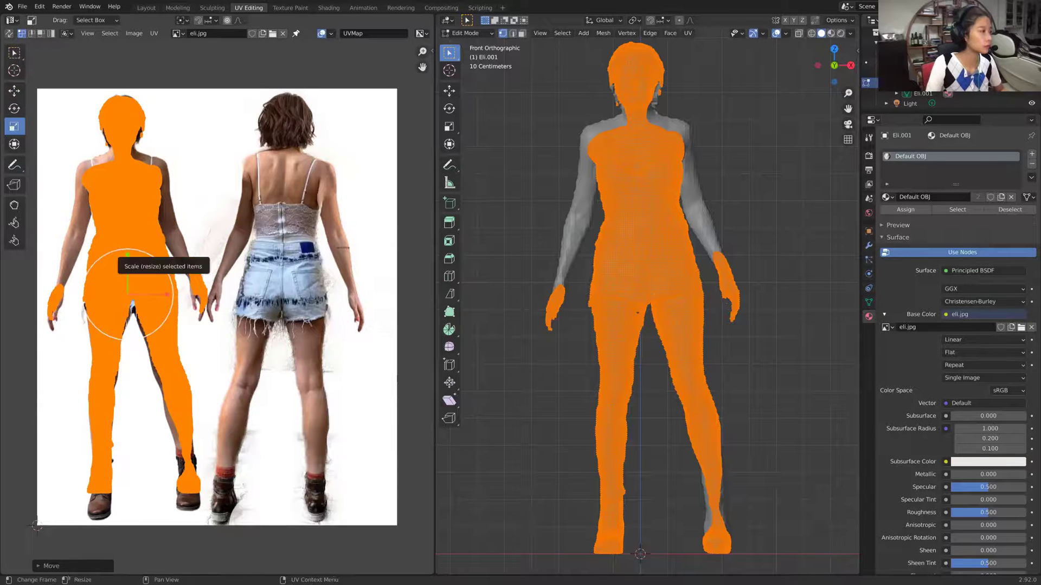
pyautogui.moveTo(127, 253); pyautogui.dragTo(129, 258)
pyautogui.click(14, 90)
pyautogui.moveTo(127, 295); pyautogui.dragTo(126, 302)
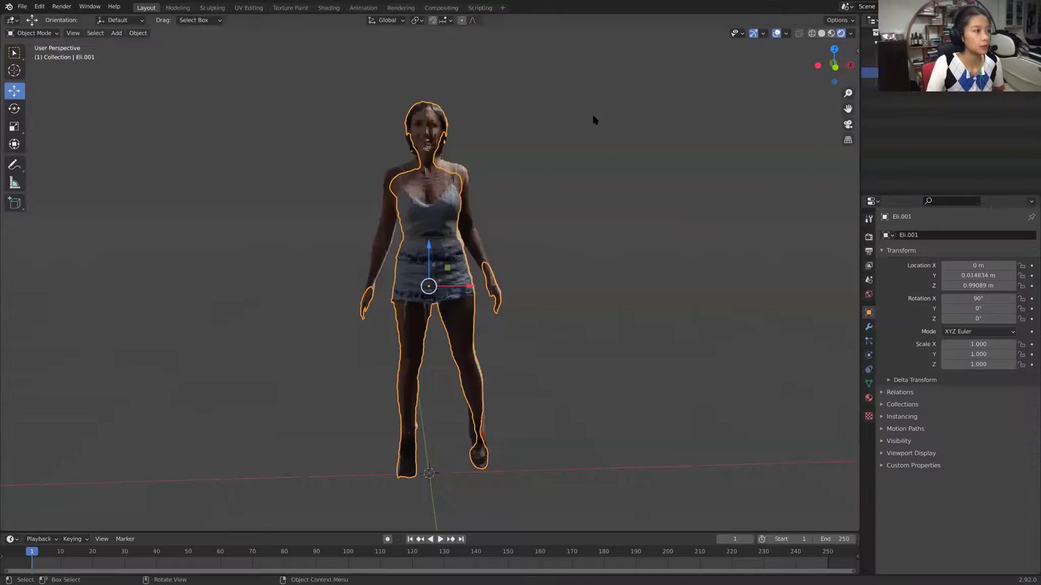
pyautogui.click(593, 115)
# Orbit around the figure to inspect the eli.jpg texture from side, front and three-quarter views
pyautogui.moveTo(544, 158); pyautogui.dragTo(457, 185, button='middle')
pyautogui.scroll(2, 456, 186)
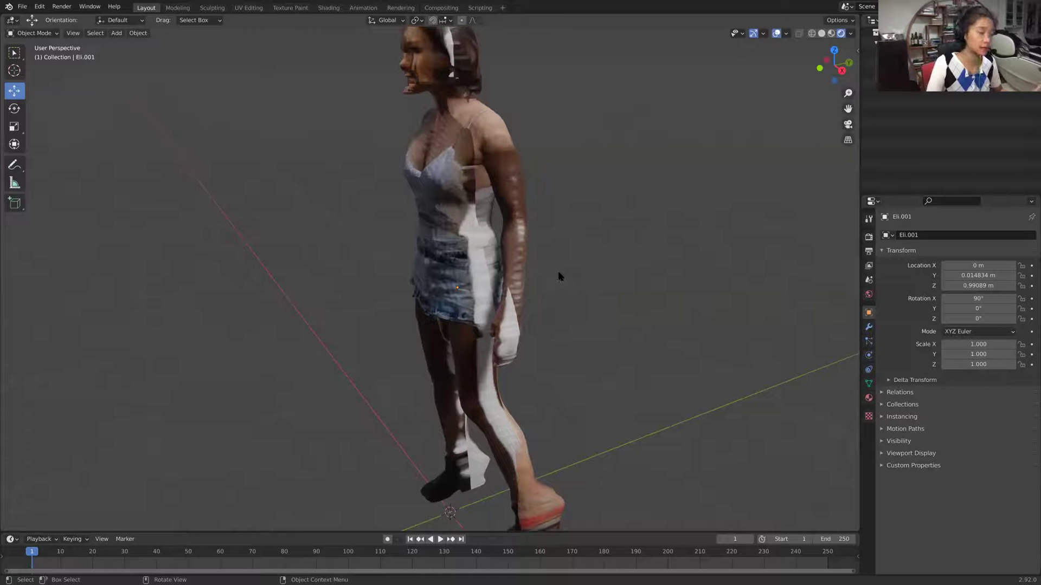
pyautogui.moveTo(601, 211); pyautogui.dragTo(511, 336, button='middle')
pyautogui.moveTo(483, 209); pyautogui.dragTo(611, 222, button='middle')
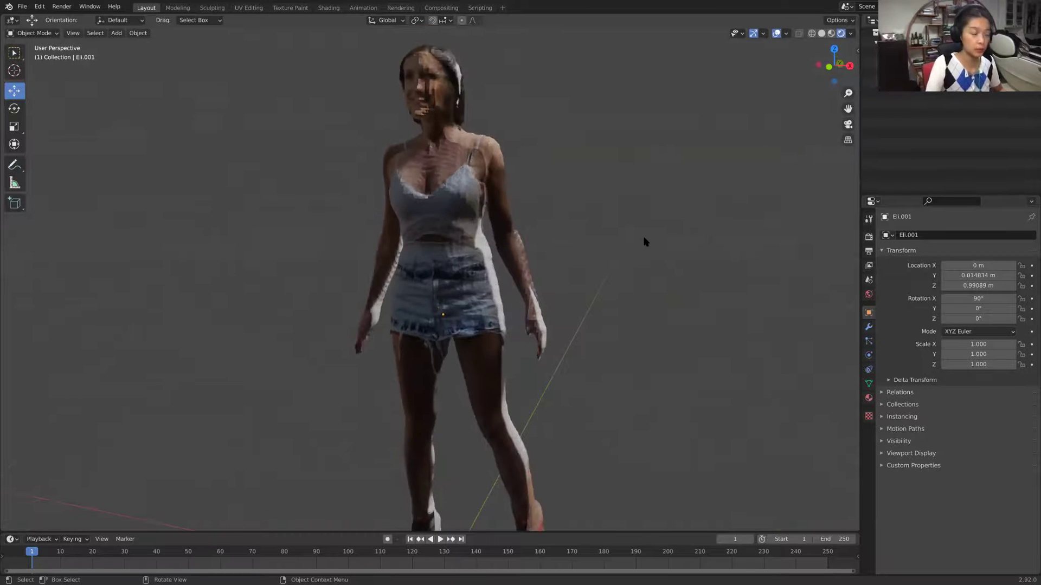
pyautogui.scroll(-4, 645, 242)
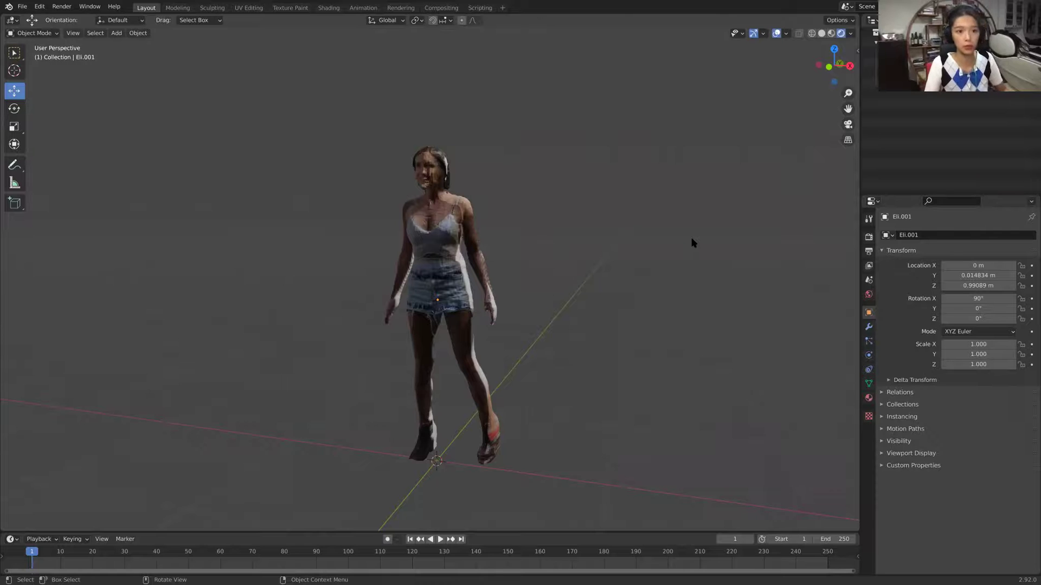
# Select Eli.001 together with the other mesh half and bring up the interaction modes
pyautogui.click(455, 239)
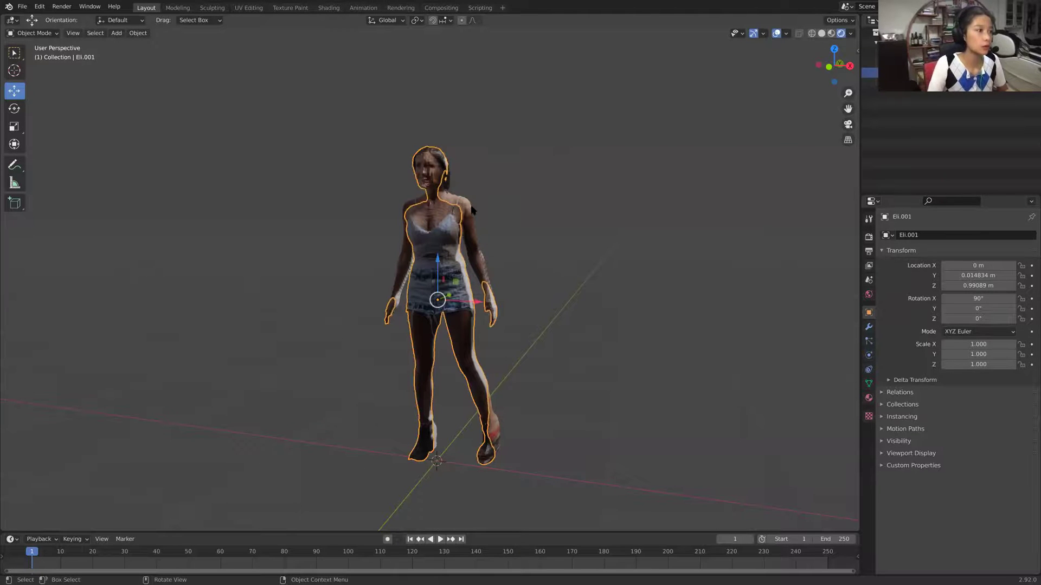
pyautogui.click(508, 226)
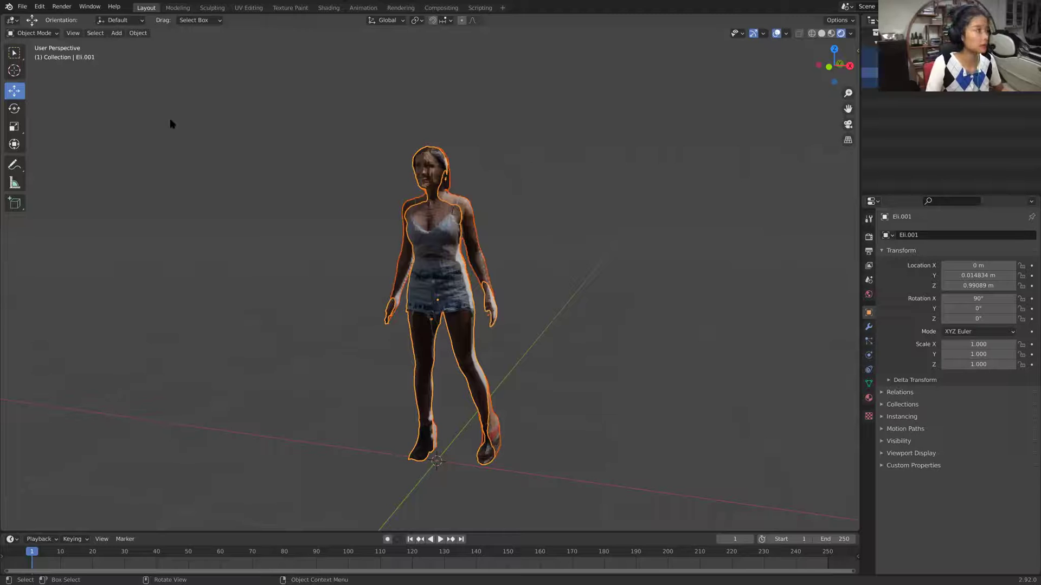
pyautogui.click(31, 34)
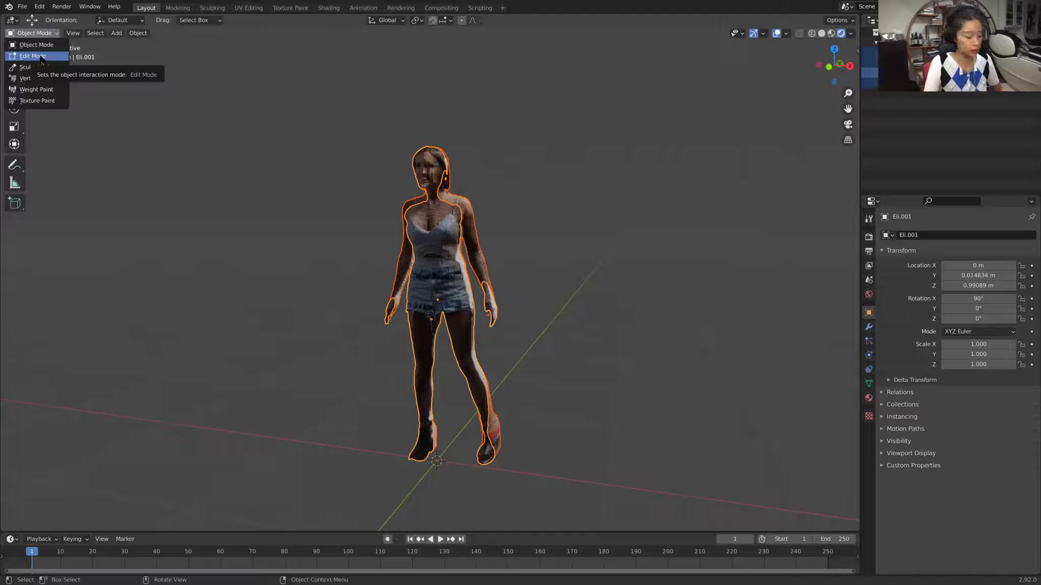
# Enter Edit Mode on both halves, enable Auto Merge Vertices, then go back to Object Mode
pyautogui.click(40, 57)
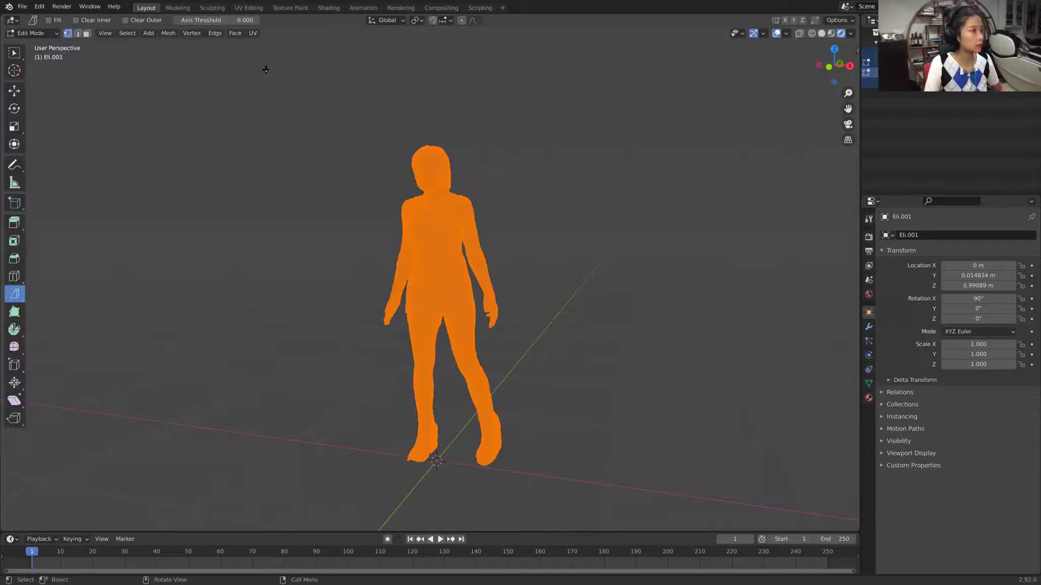
pyautogui.click(815, 21)
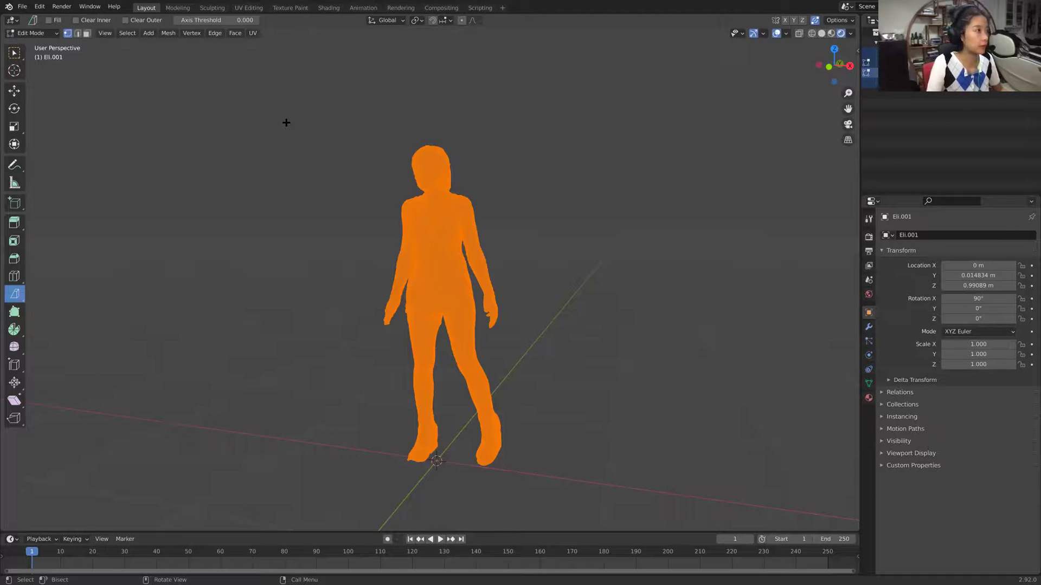
pyautogui.press('Tab')
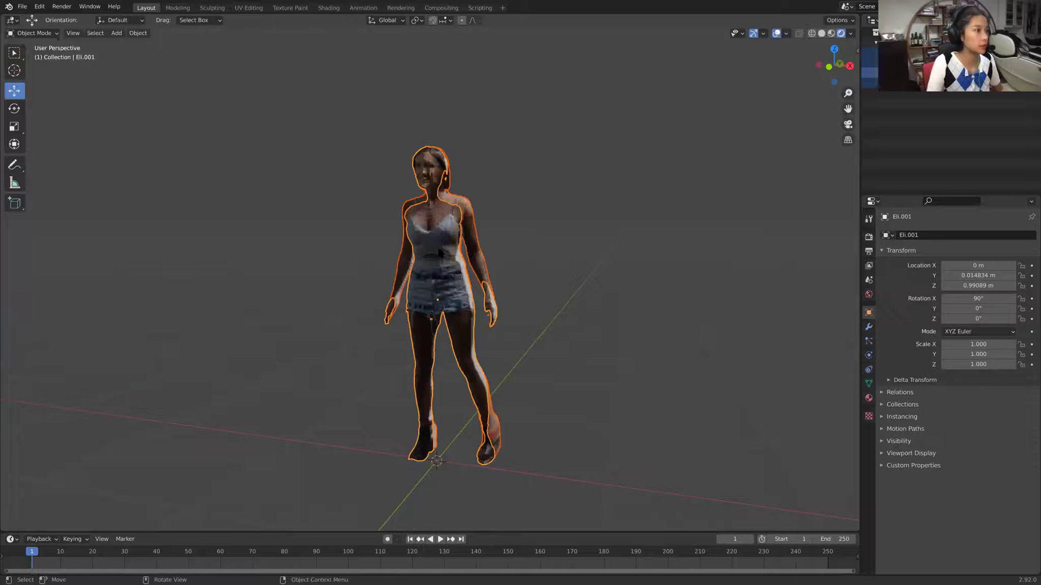
# Join both halves into a single Eli.001 mesh via Object > Join, then orbit to inspect
pyautogui.click(138, 33)
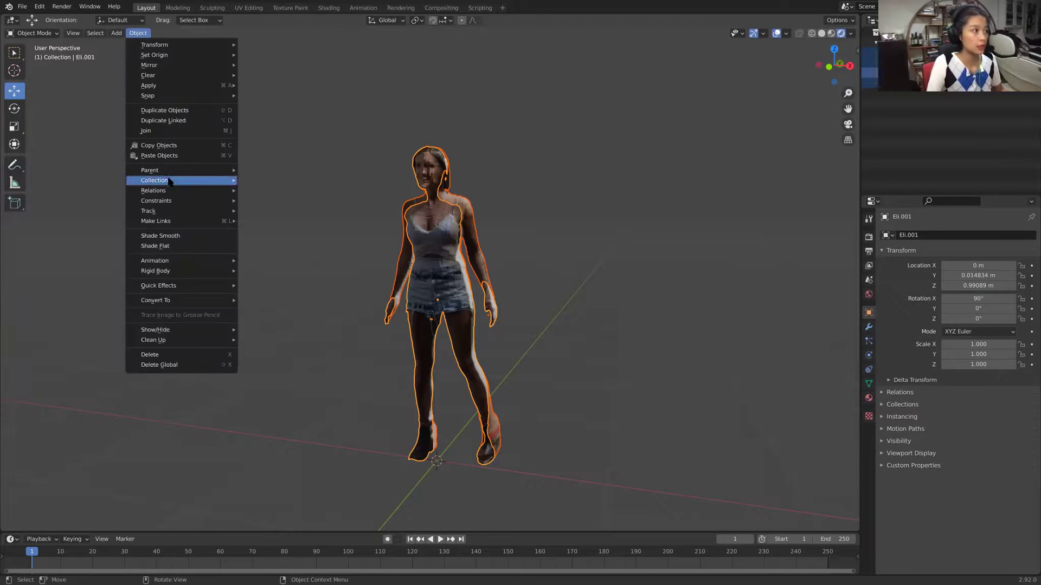
pyautogui.click(169, 131)
pyautogui.click(630, 192)
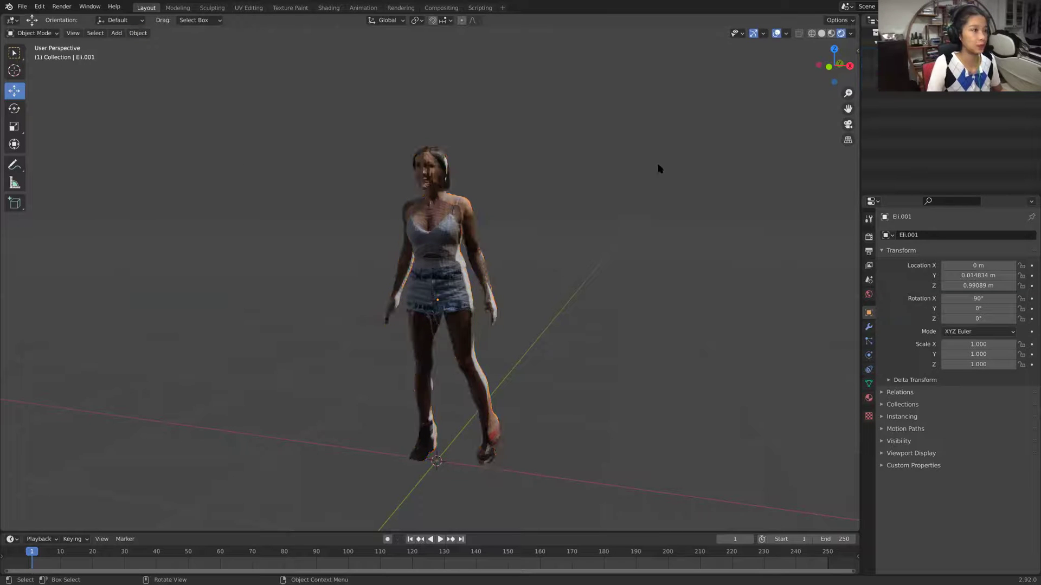
pyautogui.moveTo(659, 168); pyautogui.dragTo(615, 292, button='middle')
pyautogui.scroll(5, 617, 278)
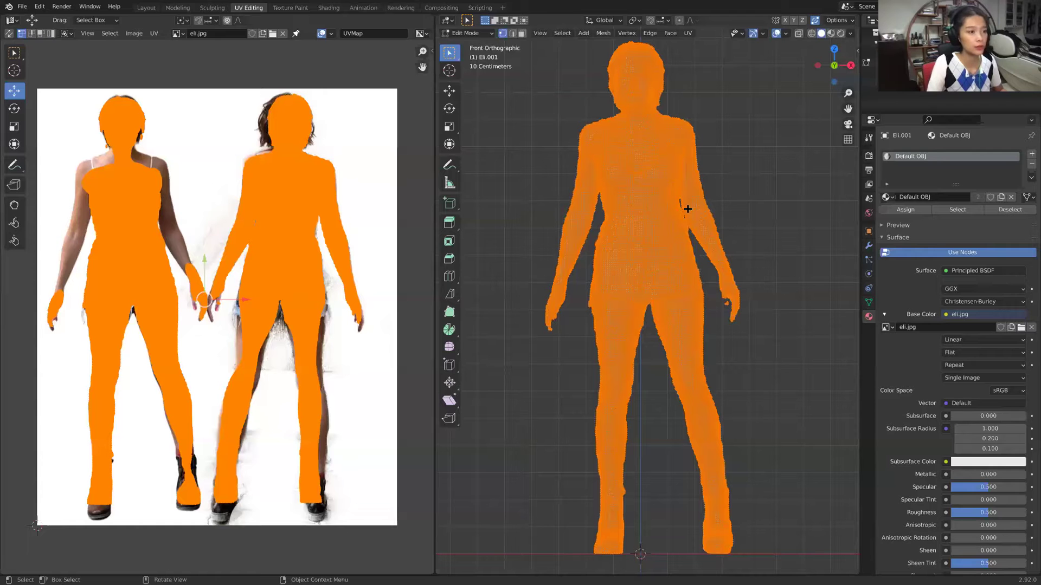
# Clear the selection and box-select the vertices of the figure's hand
pyautogui.hotkey('alt', 'a')
pyautogui.moveTo(567, 284); pyautogui.dragTo(542, 282, button='middle')
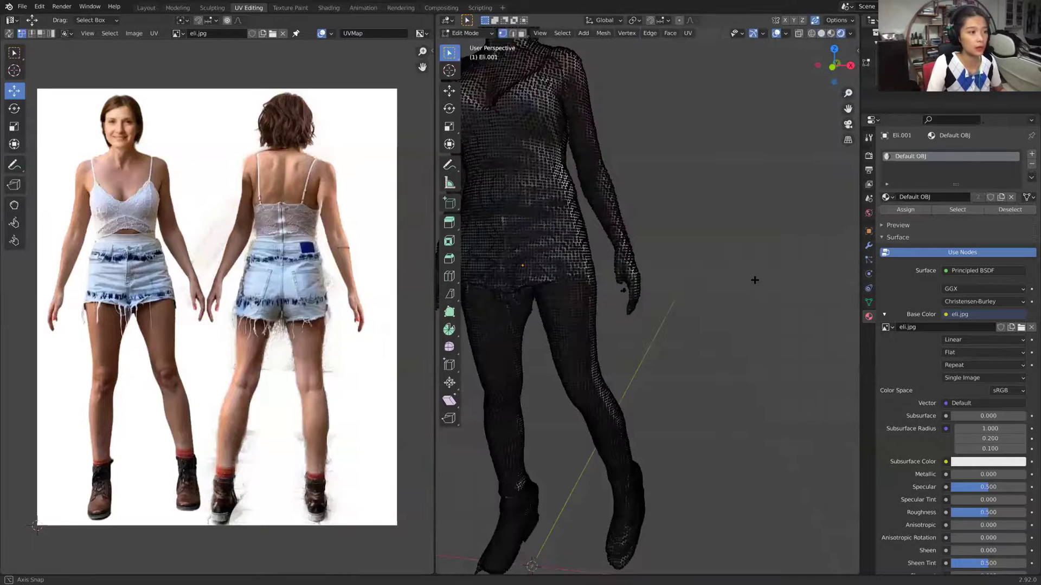
pyautogui.moveTo(755, 280); pyautogui.dragTo(689, 193, button='middle')
pyautogui.scroll(2, 690, 193)
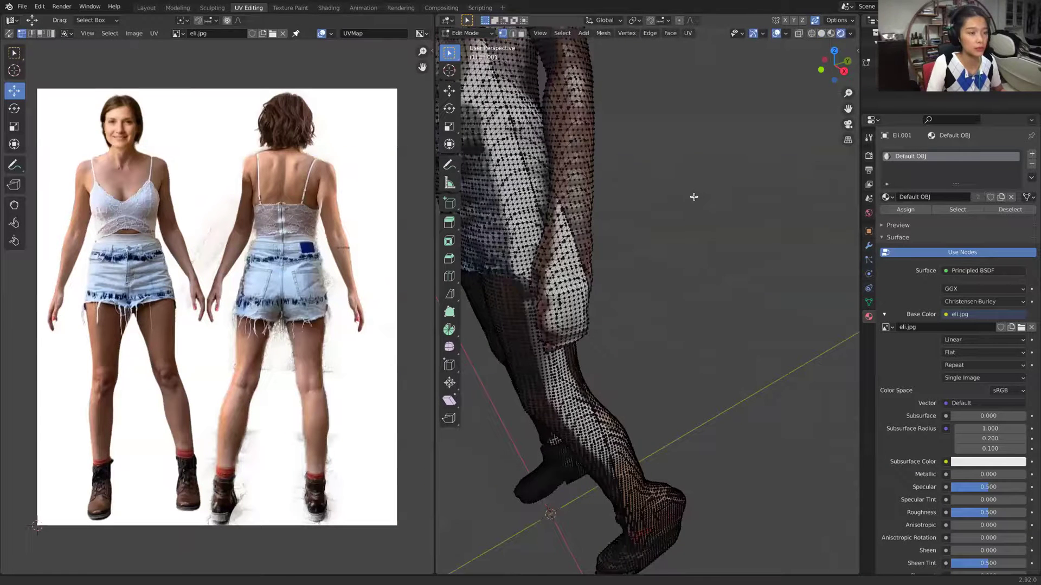
pyautogui.moveTo(695, 196); pyautogui.dragTo(739, 372)
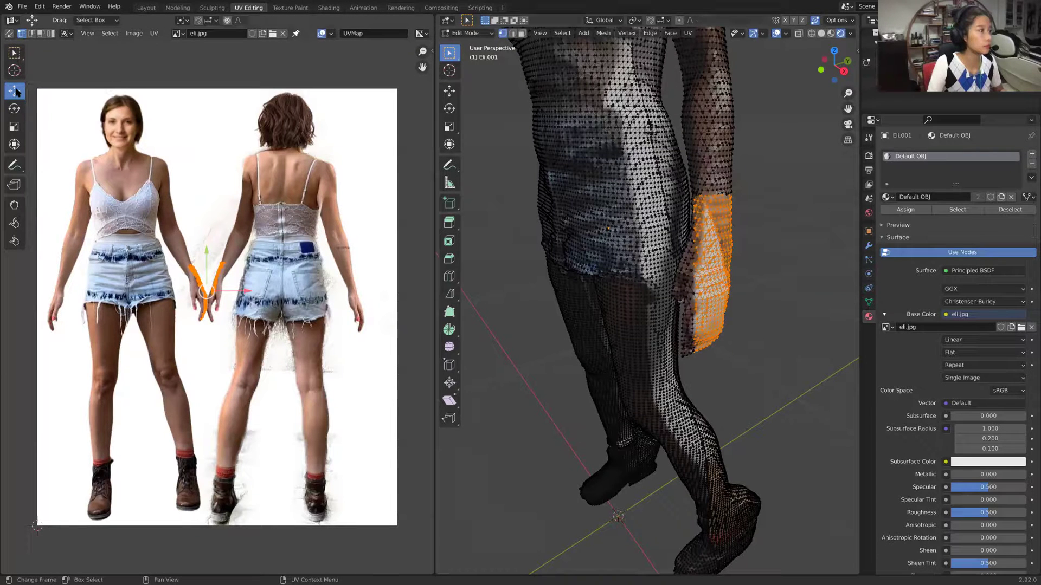
# Move the hand's UV island onto the front thigh skin, narrow it horizontally, and return to Layout
pyautogui.moveTo(209, 289); pyautogui.dragTo(163, 343)
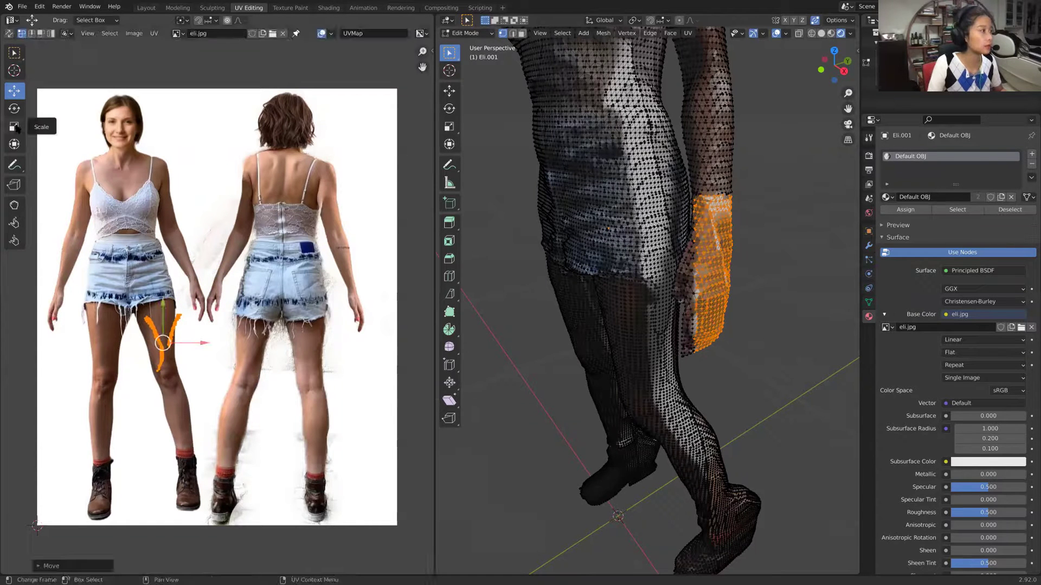
pyautogui.click(14, 126)
pyautogui.moveTo(193, 343); pyautogui.dragTo(159, 335)
pyautogui.click(14, 90)
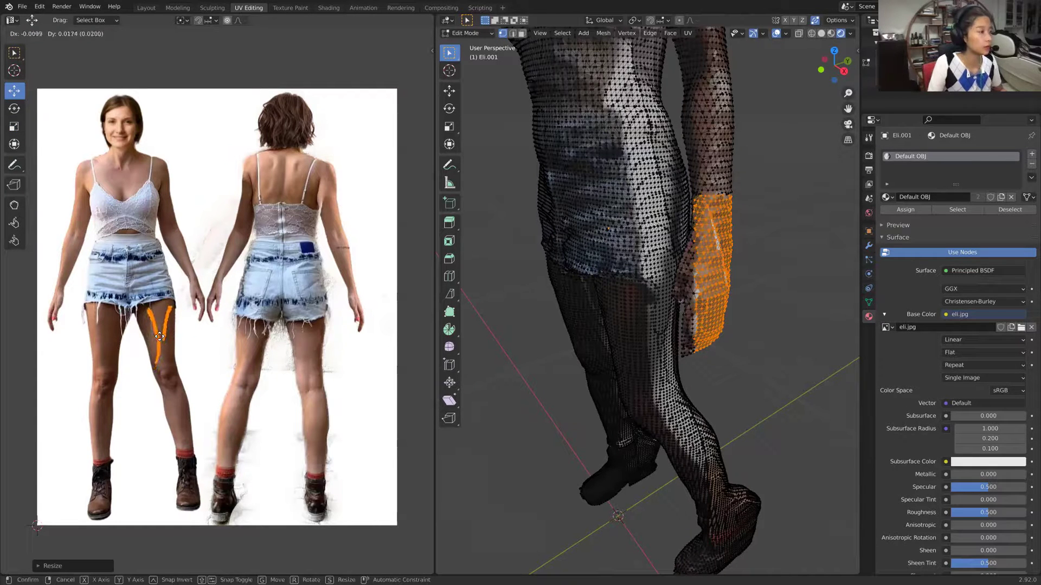
pyautogui.click(790, 233)
pyautogui.click(785, 233)
pyautogui.moveTo(776, 233)
pyautogui.mouseDown(button='middle')
pyautogui.moveTo(739, 221)
pyautogui.moveTo(807, 227)
pyautogui.moveTo(766, 227)
pyautogui.mouseUp(button='middle')
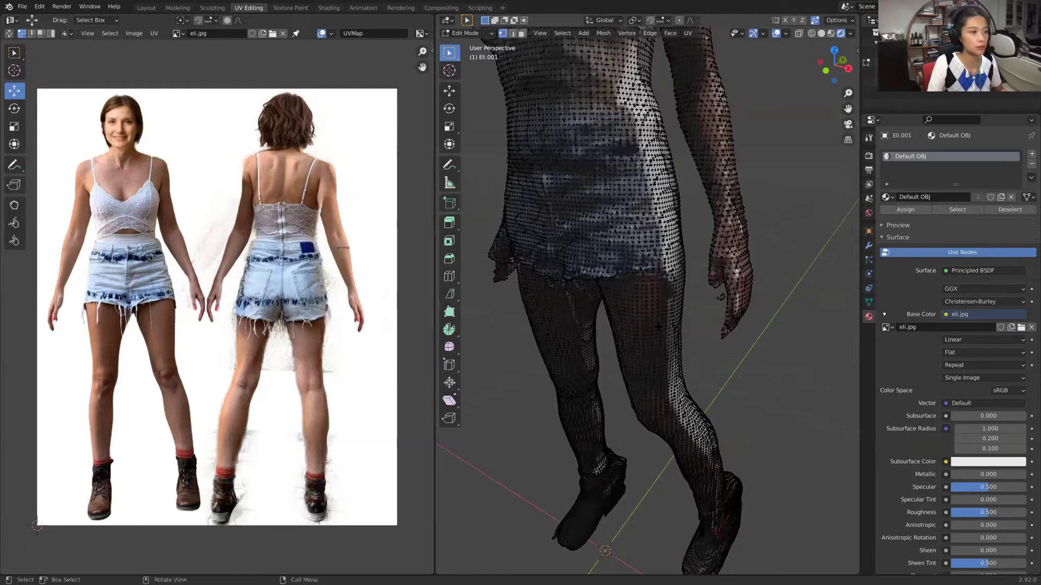
pyautogui.click(146, 8)
pyautogui.moveTo(688, 284)
pyautogui.mouseDown(button='middle')
pyautogui.moveTo(613, 283)
pyautogui.moveTo(583, 263)
pyautogui.moveTo(558, 262)
pyautogui.moveTo(750, 291)
pyautogui.moveTo(717, 298)
pyautogui.moveTo(699, 279)
pyautogui.mouseUp(button='middle')
pyautogui.scroll(-5, 700, 279)
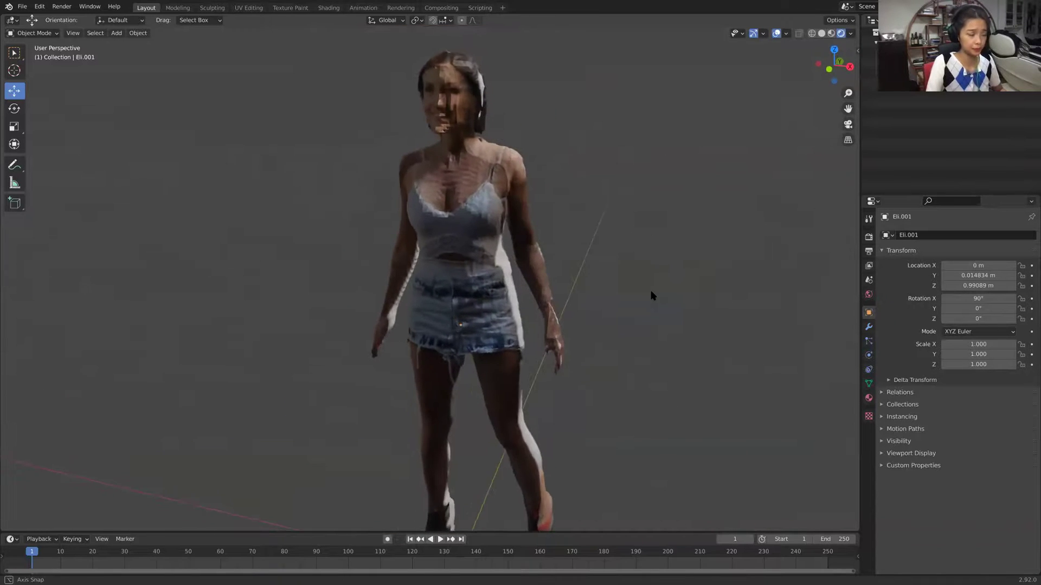
pyautogui.moveTo(623, 331); pyautogui.dragTo(557, 226, button='middle')
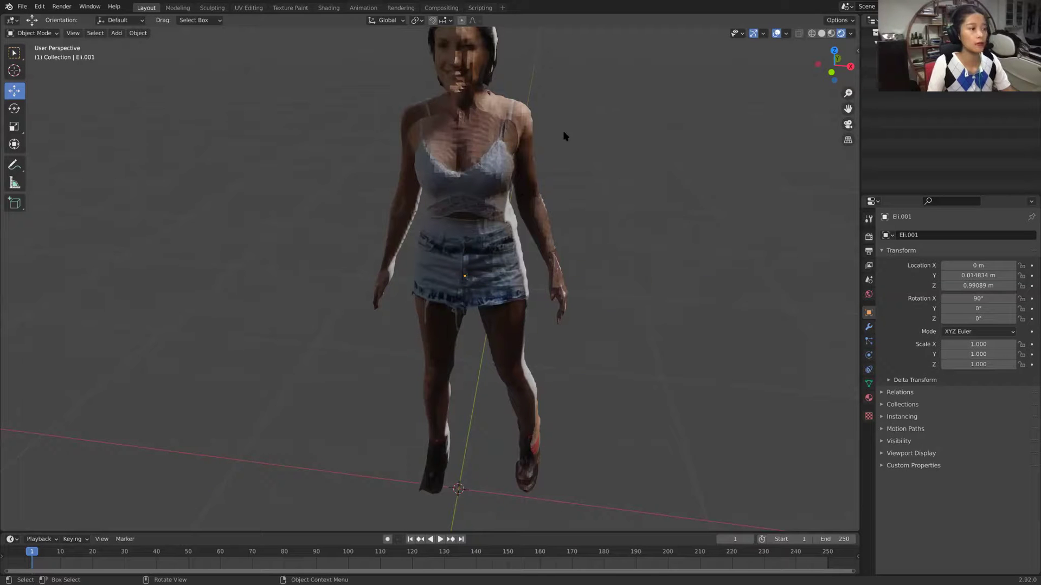
pyautogui.moveTo(634, 186); pyautogui.dragTo(686, 192, button='middle')
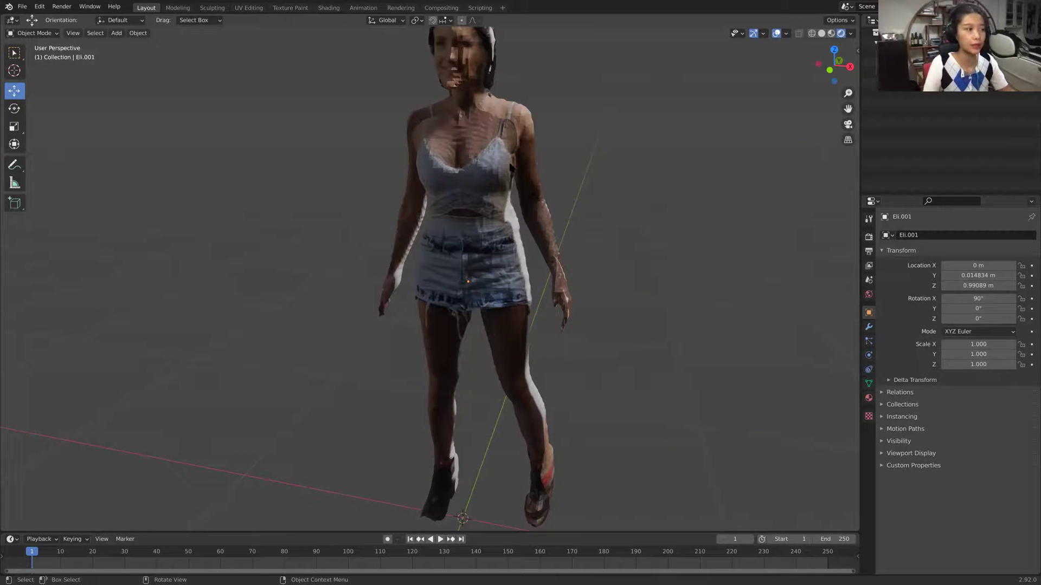
pyautogui.moveTo(623, 286); pyautogui.dragTo(664, 275, button='middle')
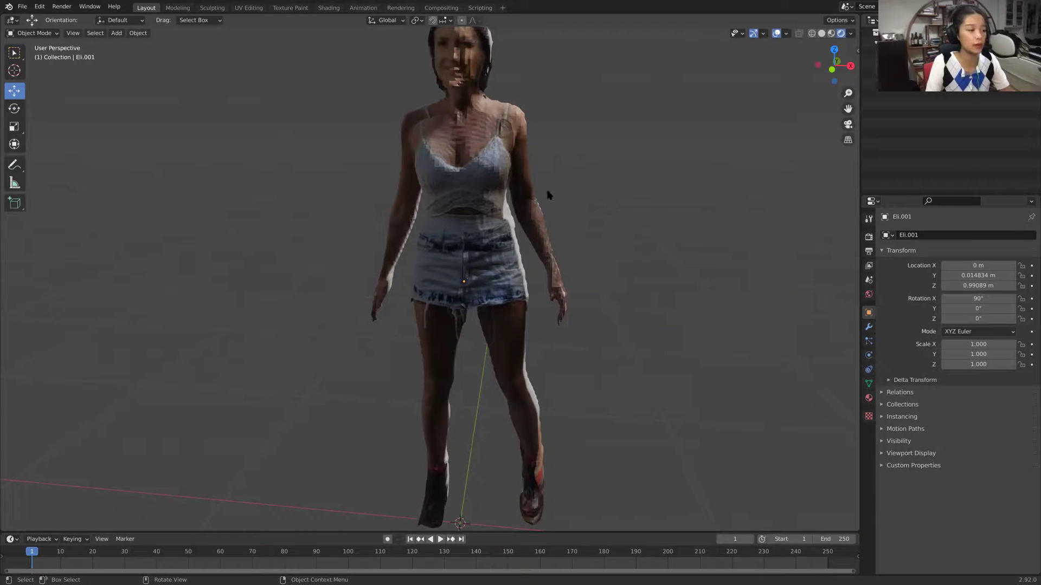
pyautogui.moveTo(623, 207); pyautogui.dragTo(511, 274, button='middle')
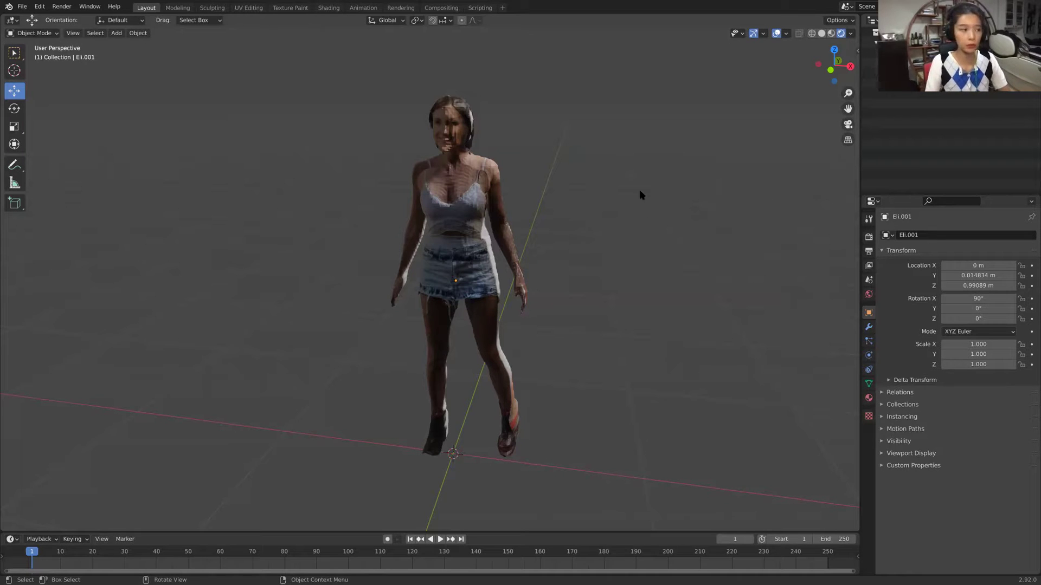
pyautogui.moveTo(683, 202); pyautogui.dragTo(375, 177, button='middle')
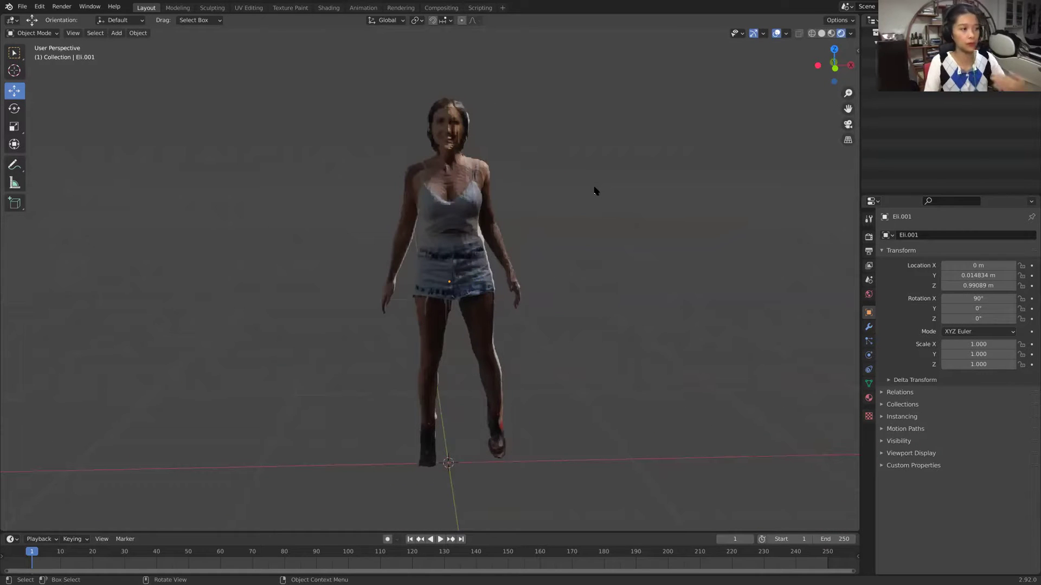
pyautogui.moveTo(678, 172); pyautogui.dragTo(494, 111, button='middle')
# Orbit to the figure's back and zoom in on the textured hair and shoulder straps
pyautogui.moveTo(558, 116); pyautogui.dragTo(382, 107, button='middle')
pyautogui.scroll(5, 383, 106)
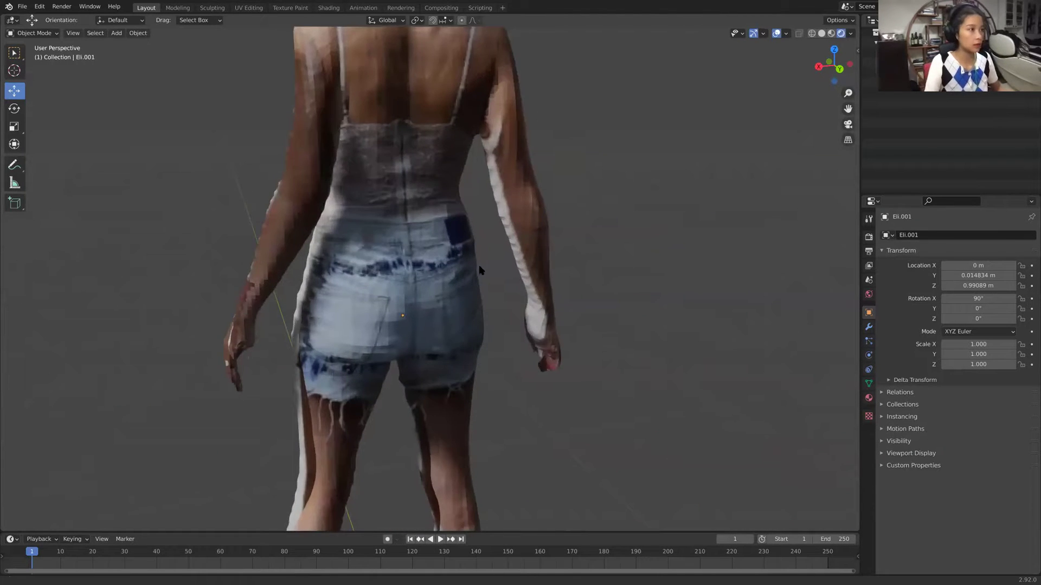
pyautogui.scroll(4, 384, 167)
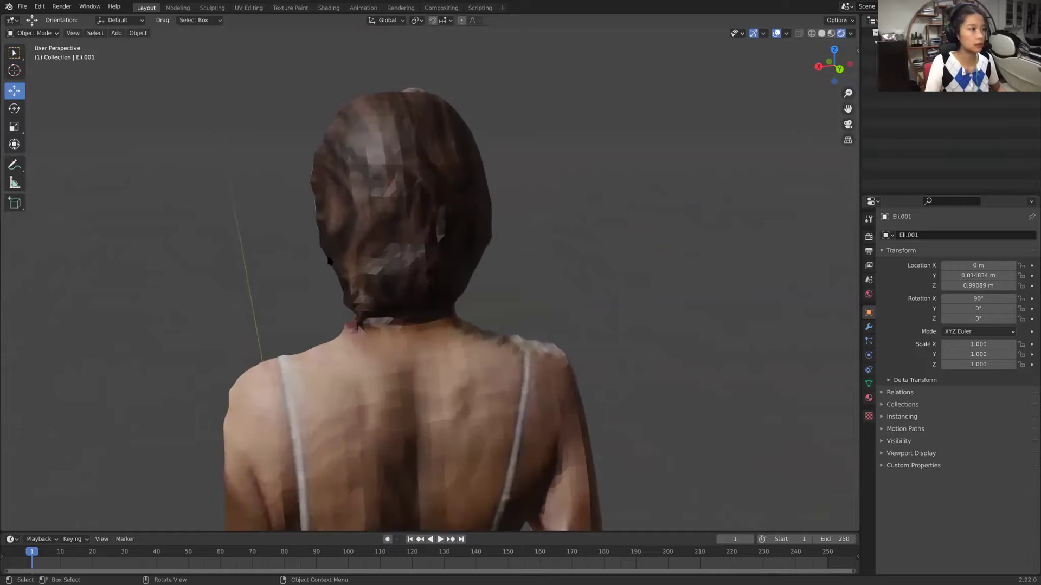